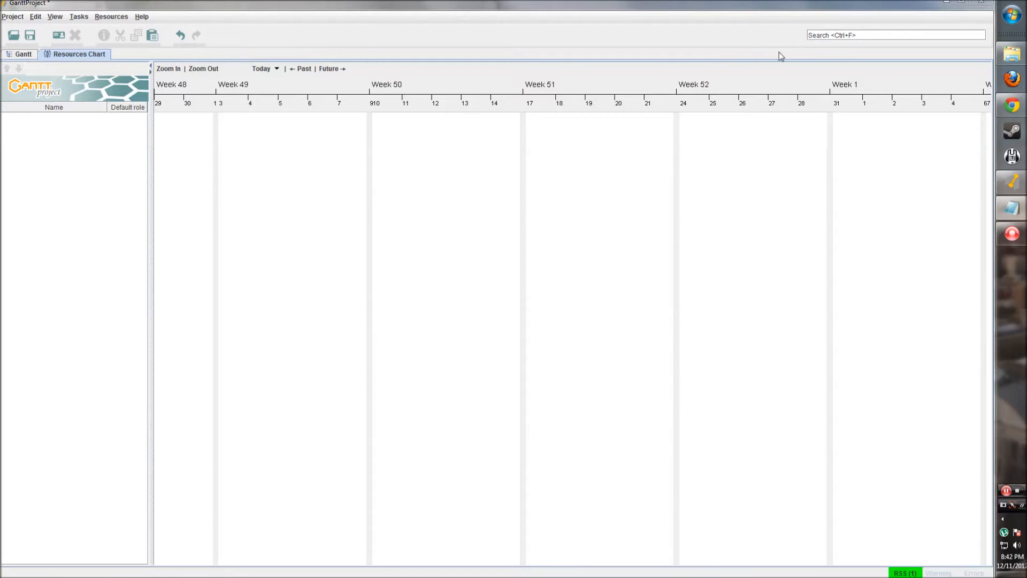
{"action": "left_click", "coordinate": [13, 17]}
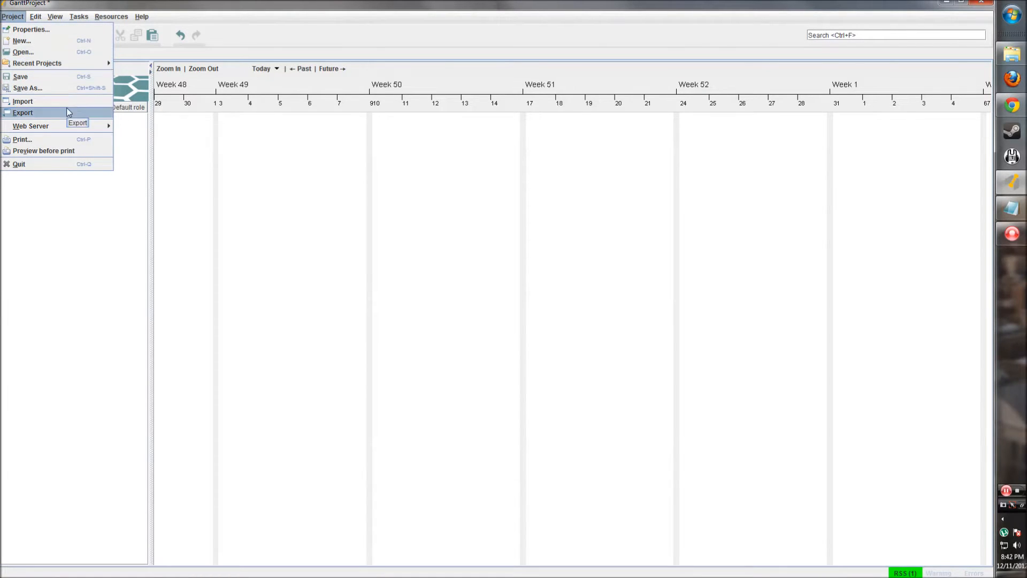
{"action": "mouse_move", "coordinate": [38, 20]}
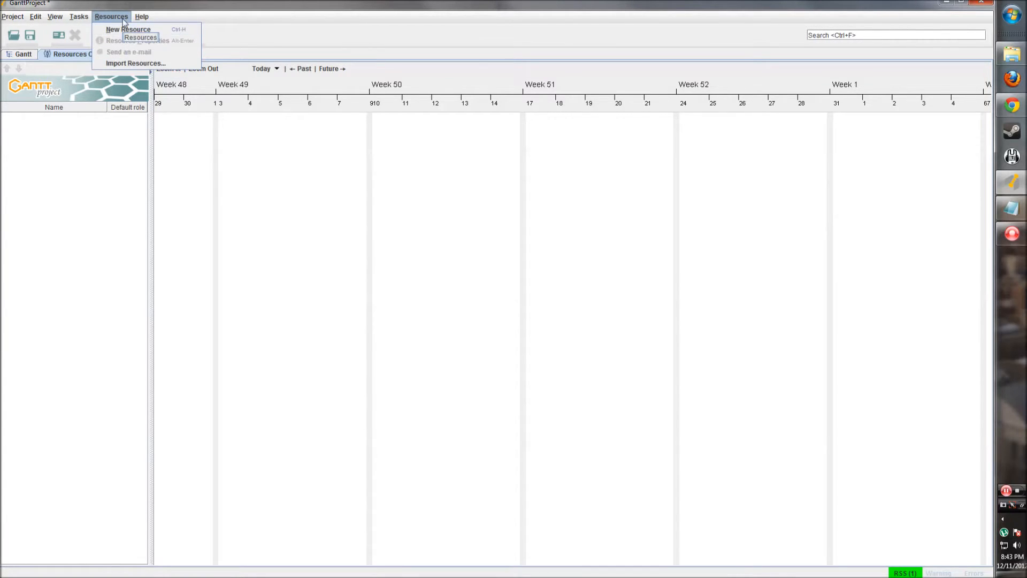
{"action": "mouse_move", "coordinate": [142, 17]}
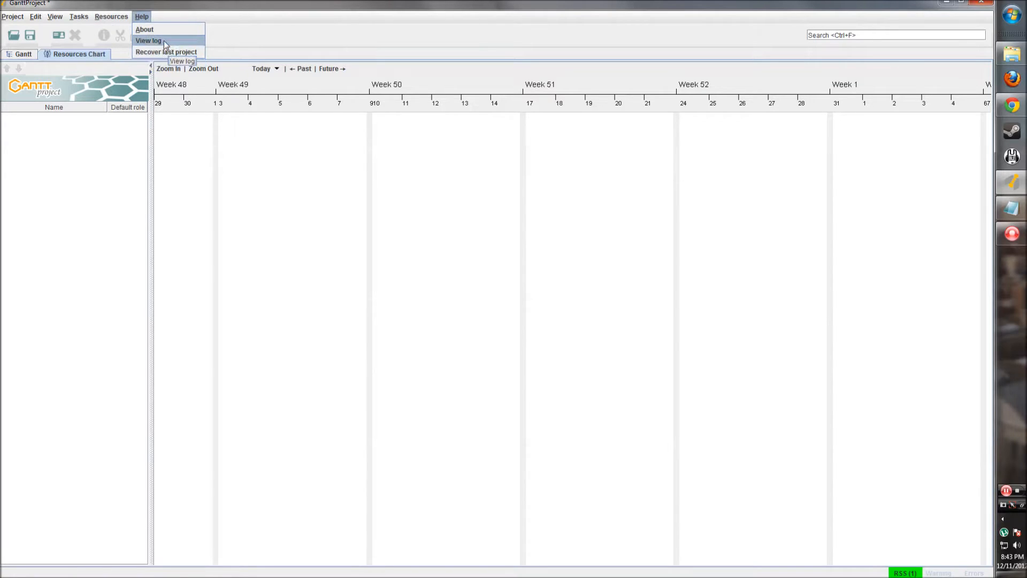
{"action": "left_click", "coordinate": [146, 18]}
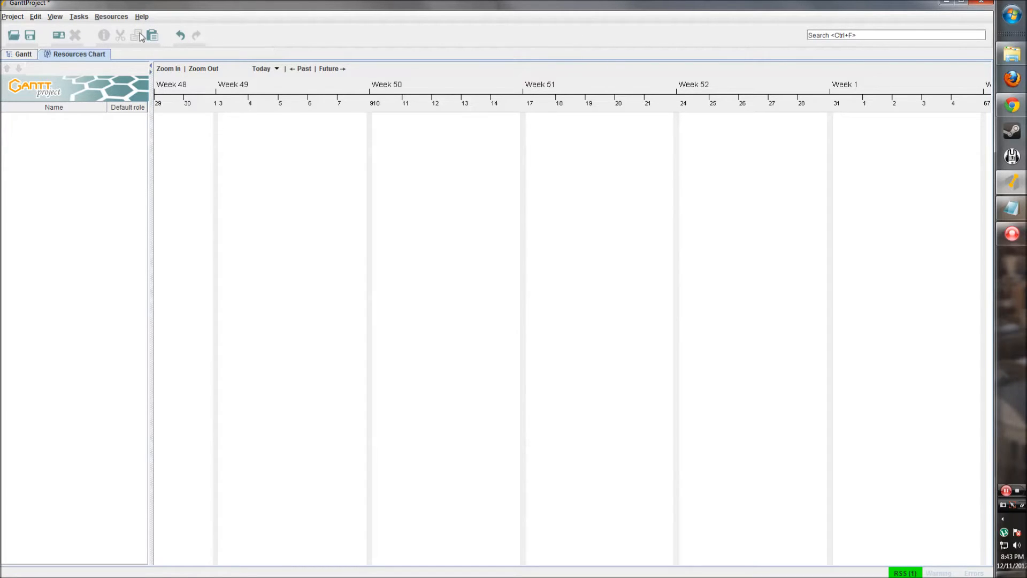
{"action": "left_click", "coordinate": [230, 36]}
Step: Compare the Gantt chart view with the Resources Chart view of the empty project
{"action": "left_click", "coordinate": [25, 55]}
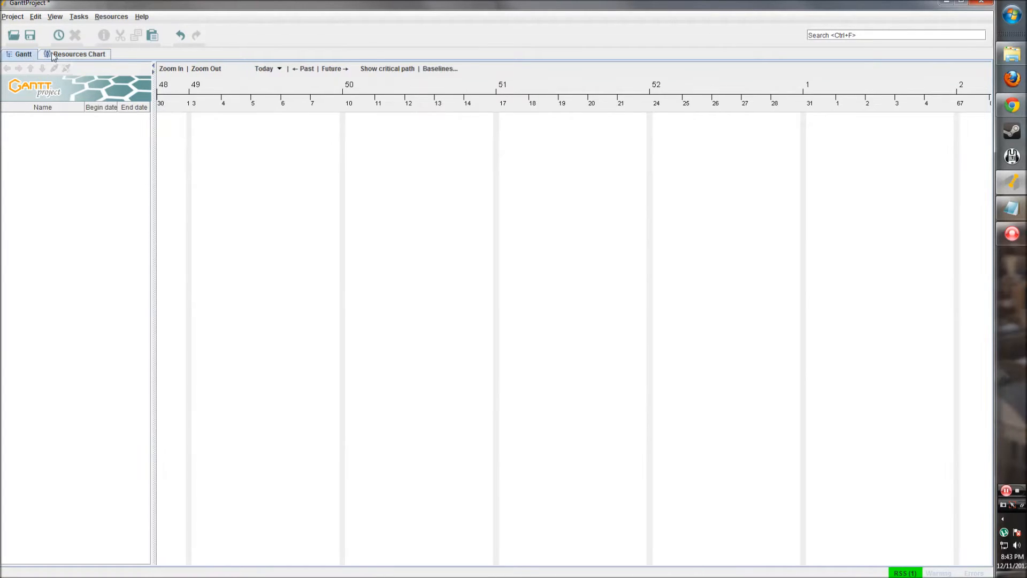
{"action": "left_click", "coordinate": [61, 55]}
{"action": "left_click", "coordinate": [24, 54]}
{"action": "left_click", "coordinate": [52, 55]}
{"action": "left_click", "coordinate": [27, 54]}
{"action": "left_click", "coordinate": [60, 56]}
{"action": "left_click", "coordinate": [27, 55]}
{"action": "left_click", "coordinate": [866, 40]}
{"action": "left_click", "coordinate": [838, 36]}
{"action": "left_click_drag", "start_coordinate": [838, 36], "coordinate": [831, 36]}
{"action": "left_click", "coordinate": [21, 55]}
{"action": "left_click", "coordinate": [62, 59]}
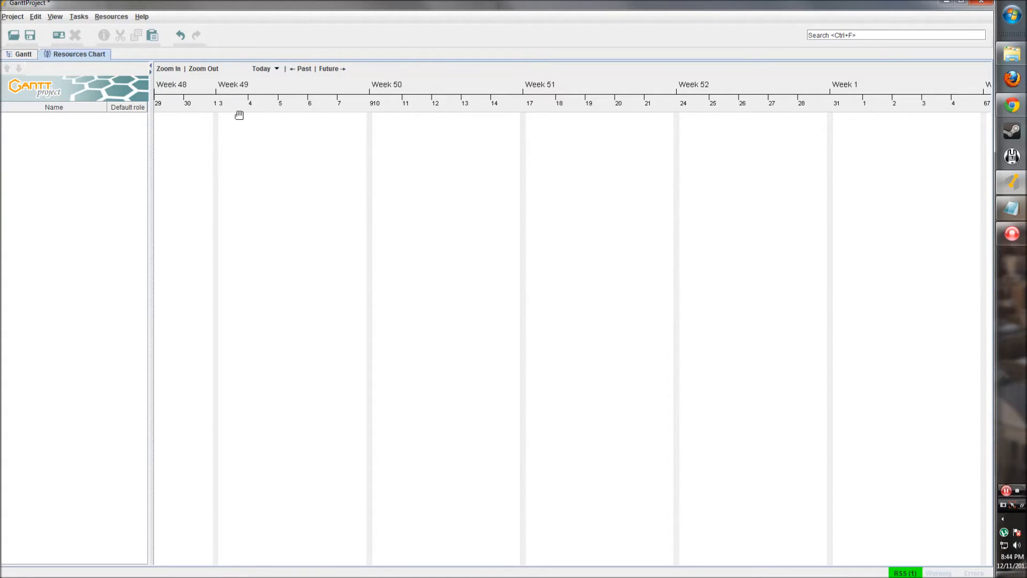
{"action": "left_click", "coordinate": [24, 54]}
Step: Narrow the task table slightly and try the table-only and timeline-only layouts before restoring the split view
{"action": "mouse_move", "coordinate": [153, 101]}
{"action": "left_mouse_down"}
{"action": "mouse_move", "coordinate": [202, 102]}
{"action": "mouse_move", "coordinate": [140, 99]}
{"action": "mouse_move", "coordinate": [142, 84]}
{"action": "left_mouse_up"}
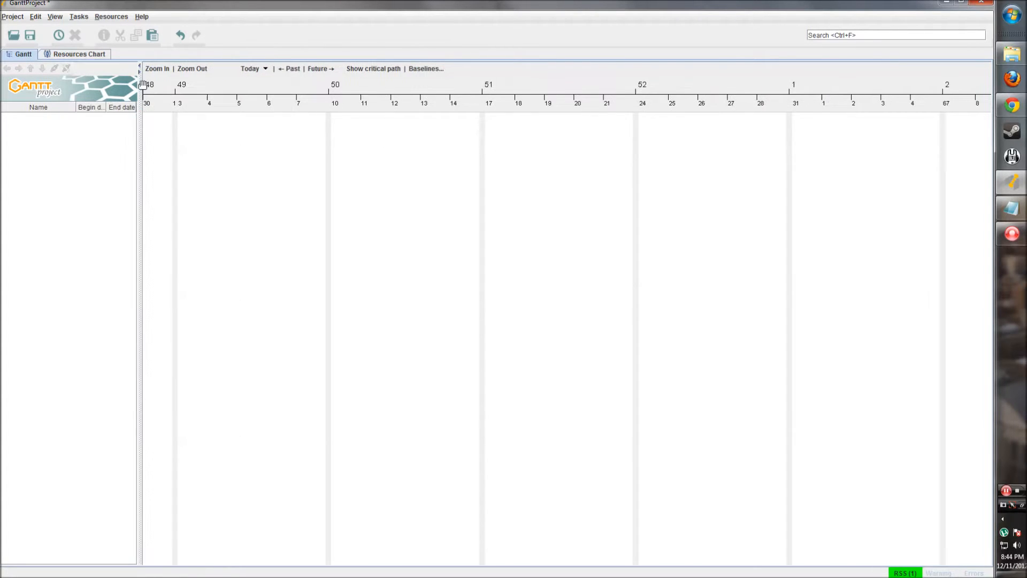
{"action": "left_click", "coordinate": [139, 71]}
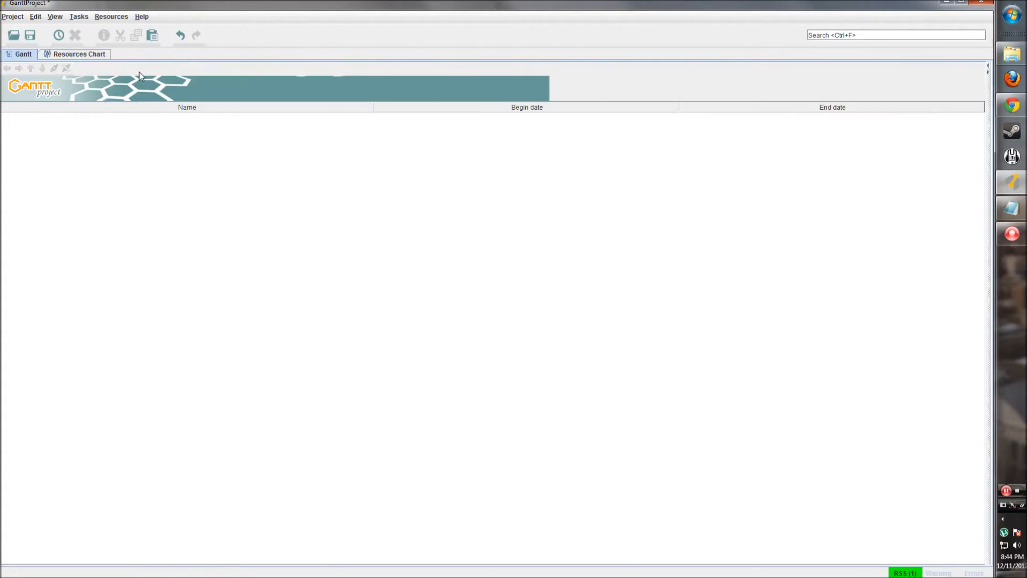
{"action": "left_click", "coordinate": [988, 66]}
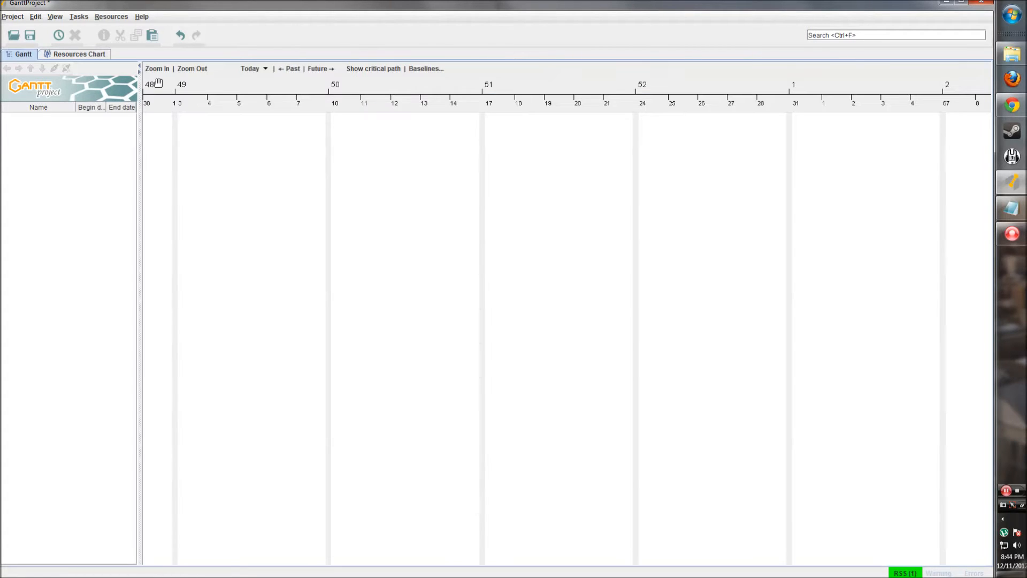
{"action": "left_click", "coordinate": [139, 66]}
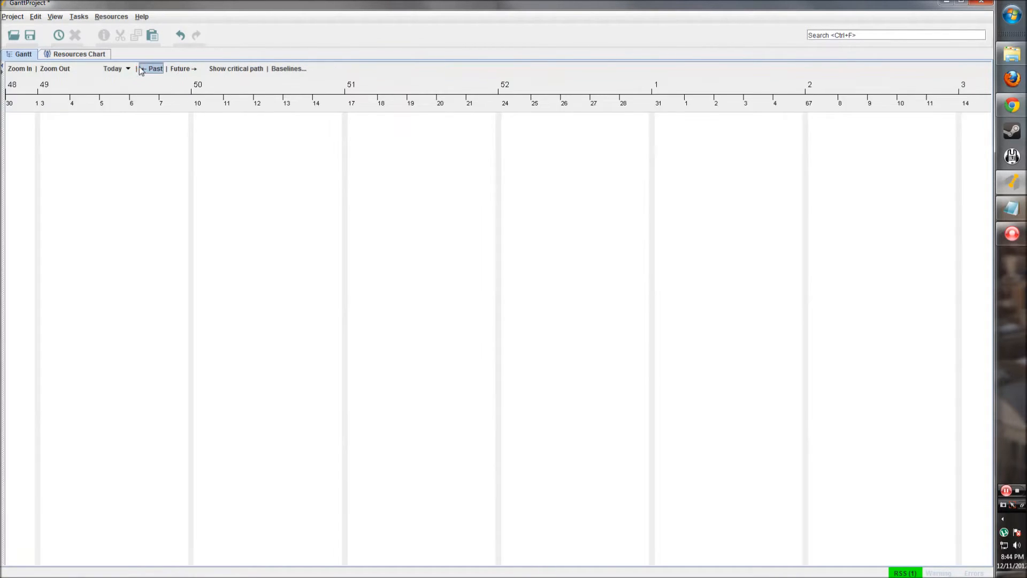
{"action": "left_click", "coordinate": [2, 72]}
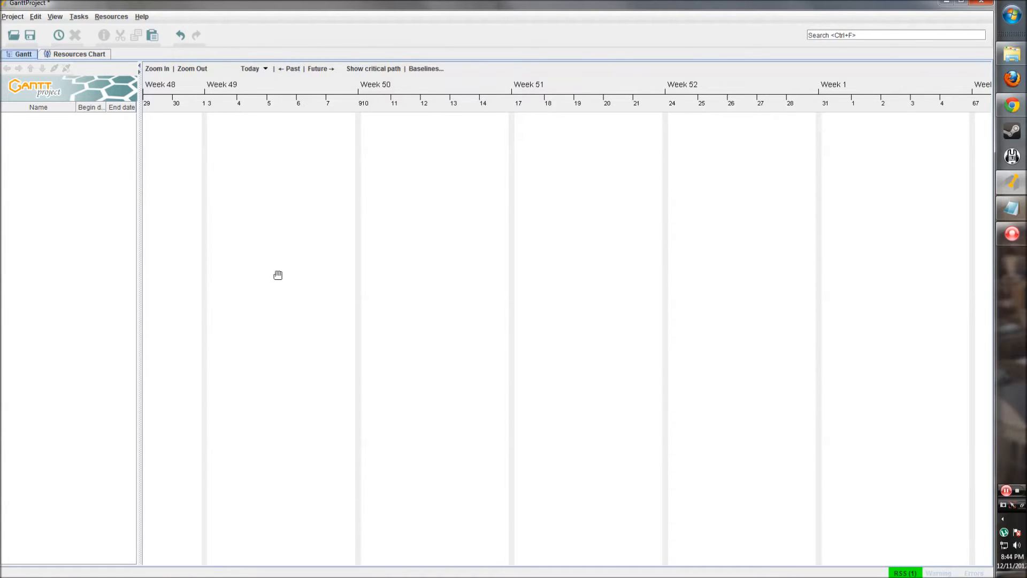
{"action": "left_click_drag", "start_coordinate": [422, 284], "coordinate": [357, 295]}
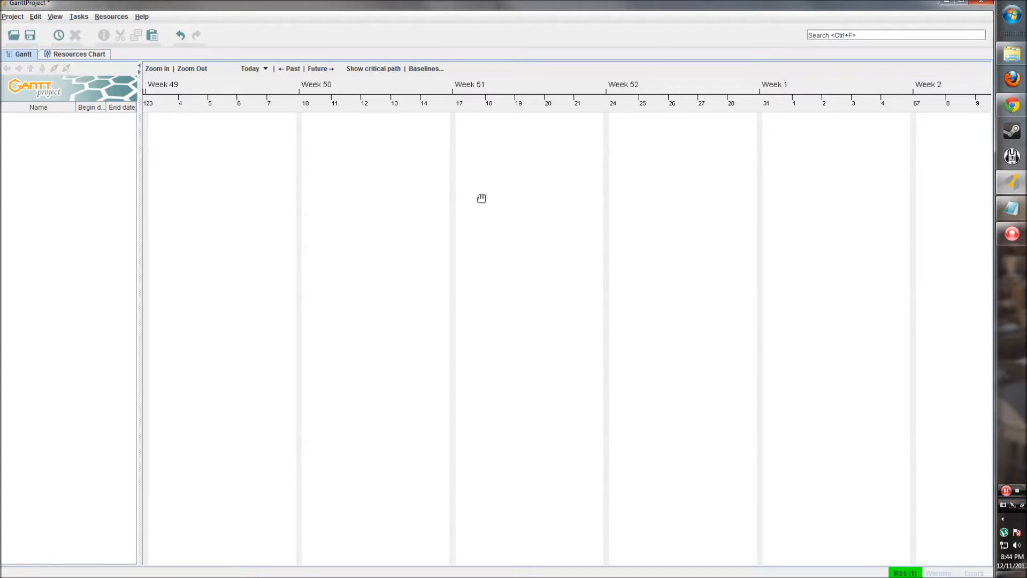
{"action": "left_click_drag", "start_coordinate": [455, 251], "coordinate": [424, 258]}
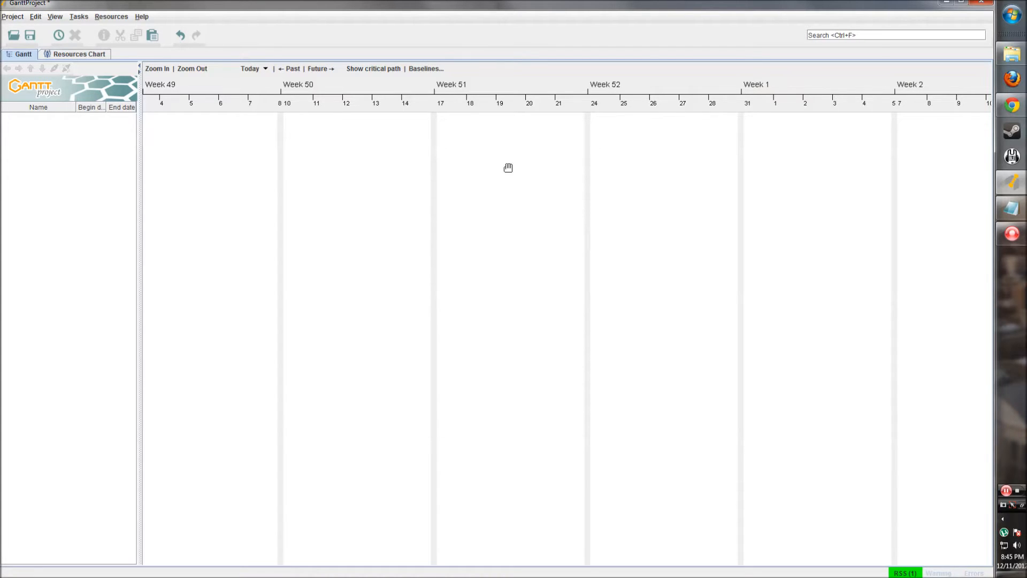
{"action": "left_click", "coordinate": [92, 54]}
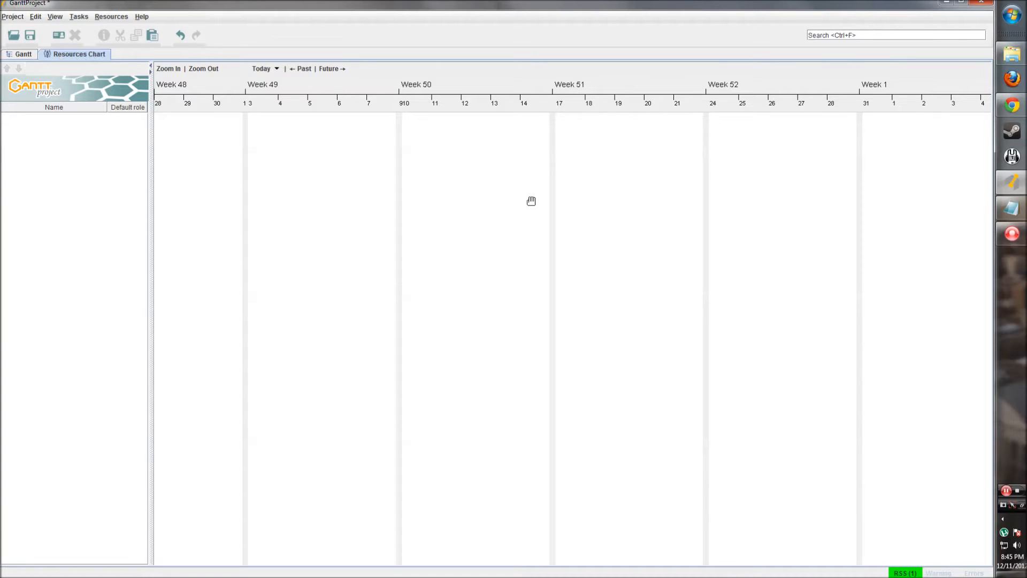
{"action": "left_click_drag", "start_coordinate": [529, 200], "coordinate": [511, 197]}
{"action": "left_click", "coordinate": [22, 54]}
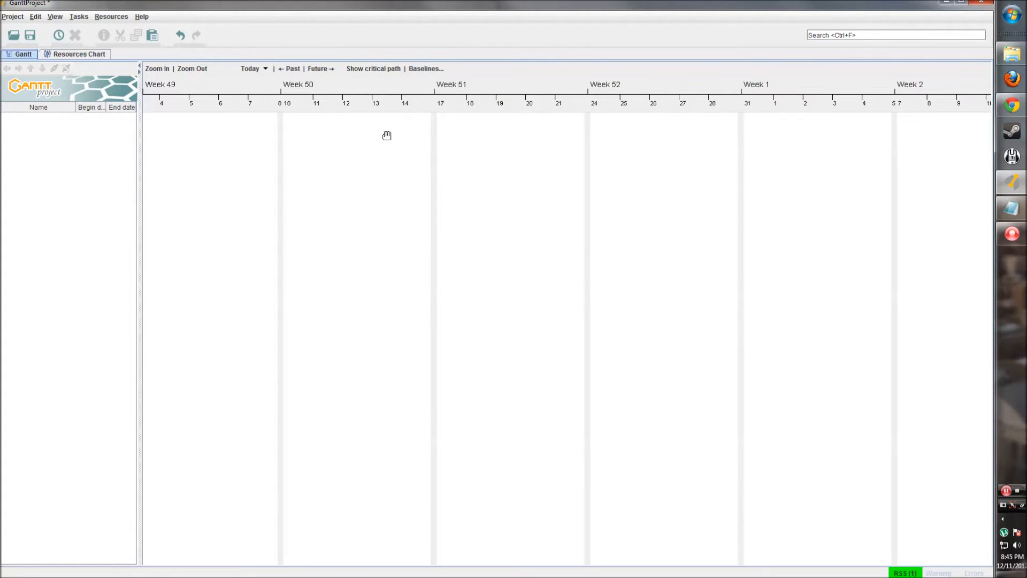
{"action": "right_click", "coordinate": [311, 127]}
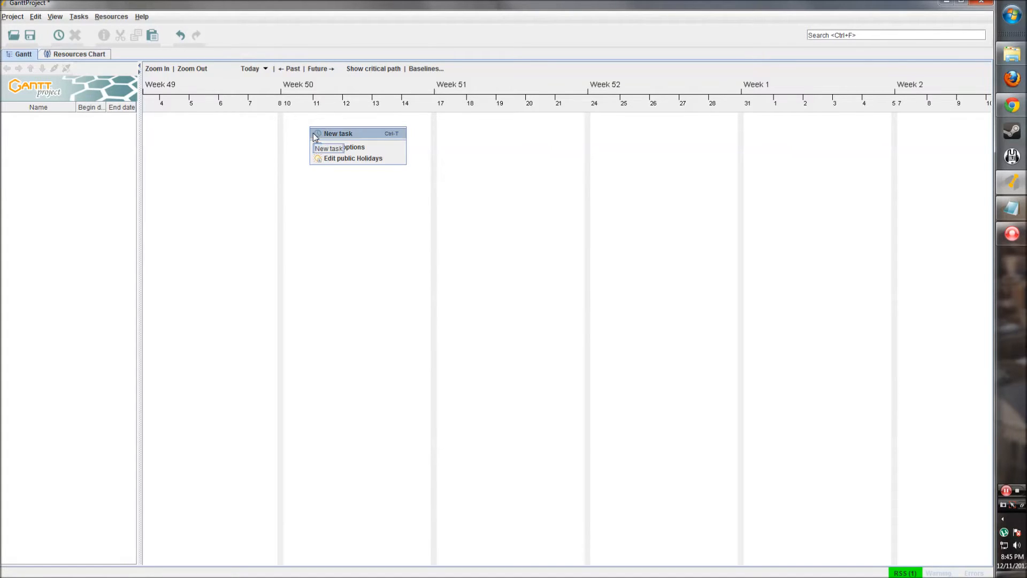
{"action": "left_click", "coordinate": [99, 162]}
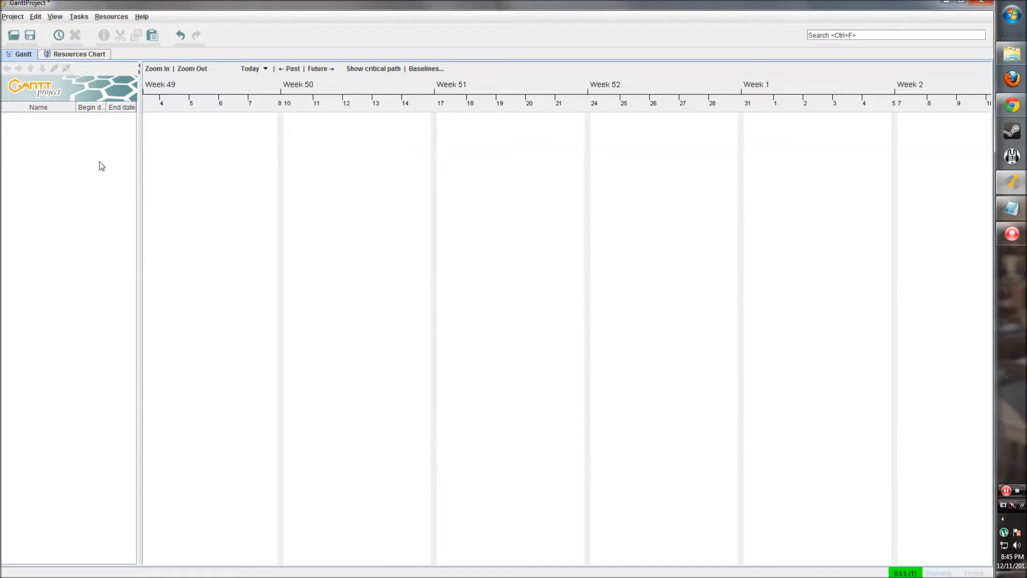
{"action": "right_click", "coordinate": [39, 124]}
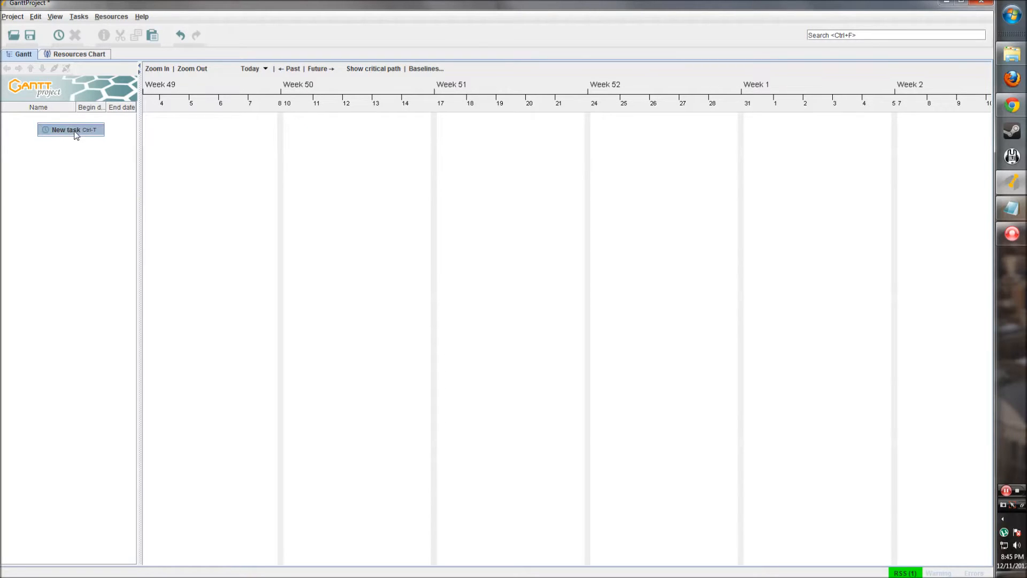
{"action": "left_click", "coordinate": [51, 160]}
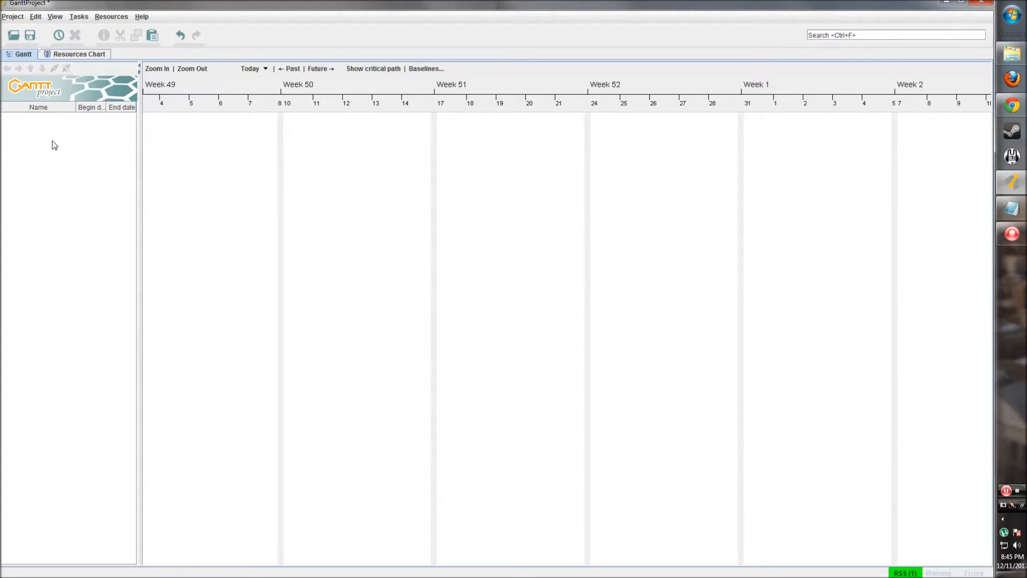
Step: Create a new task in the Gantt chart and name it "First Task"
{"action": "left_click", "coordinate": [59, 35]}
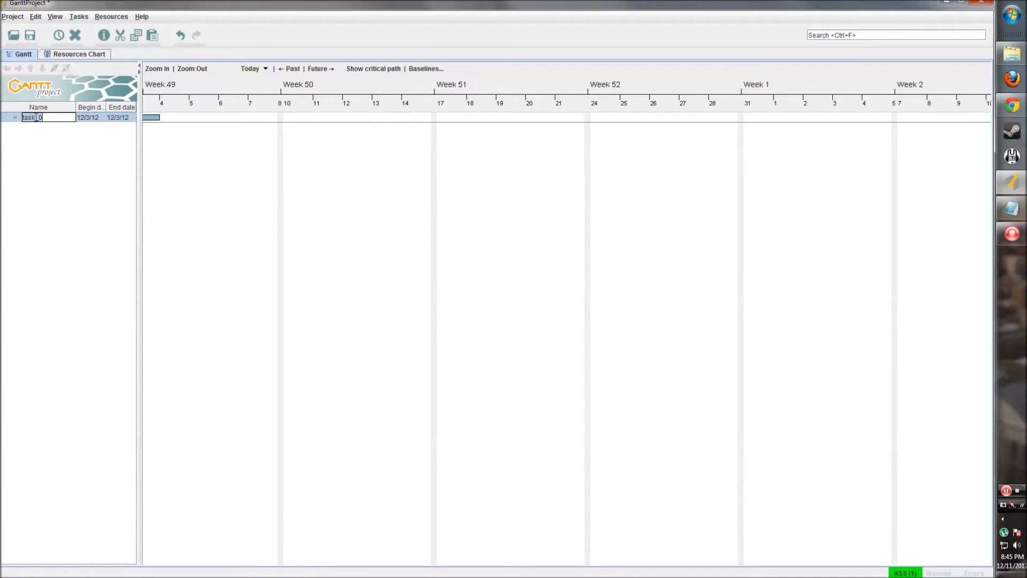
{"action": "left_click_drag", "start_coordinate": [220, 173], "coordinate": [284, 174]}
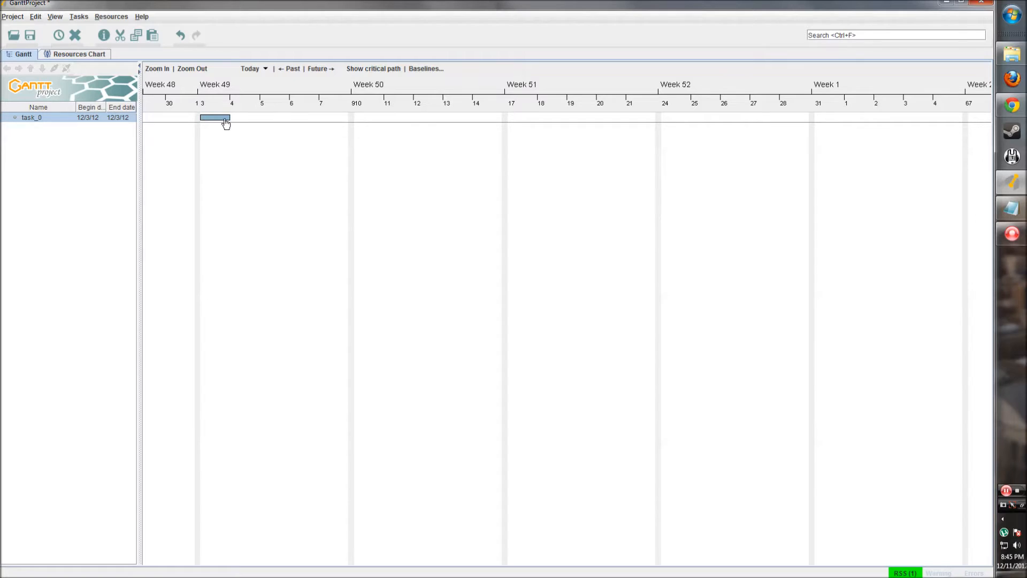
{"action": "left_click", "coordinate": [30, 120]}
{"action": "double_click", "coordinate": [43, 117]}
{"action": "left_click_drag", "start_coordinate": [60, 119], "coordinate": [21, 117]}
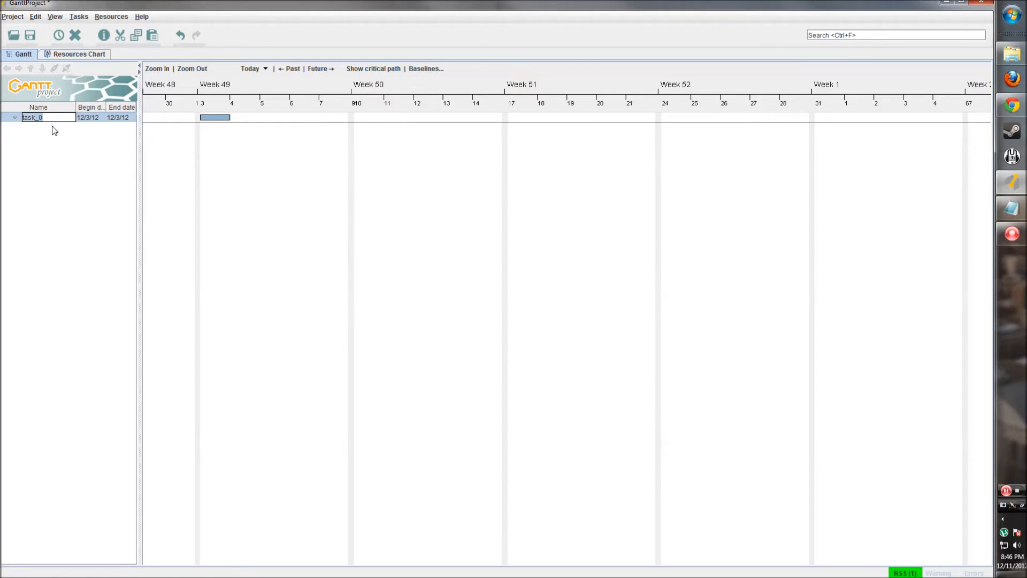
{"action": "key", "text": "BackSpace"}
{"action": "key", "text": "Return"}
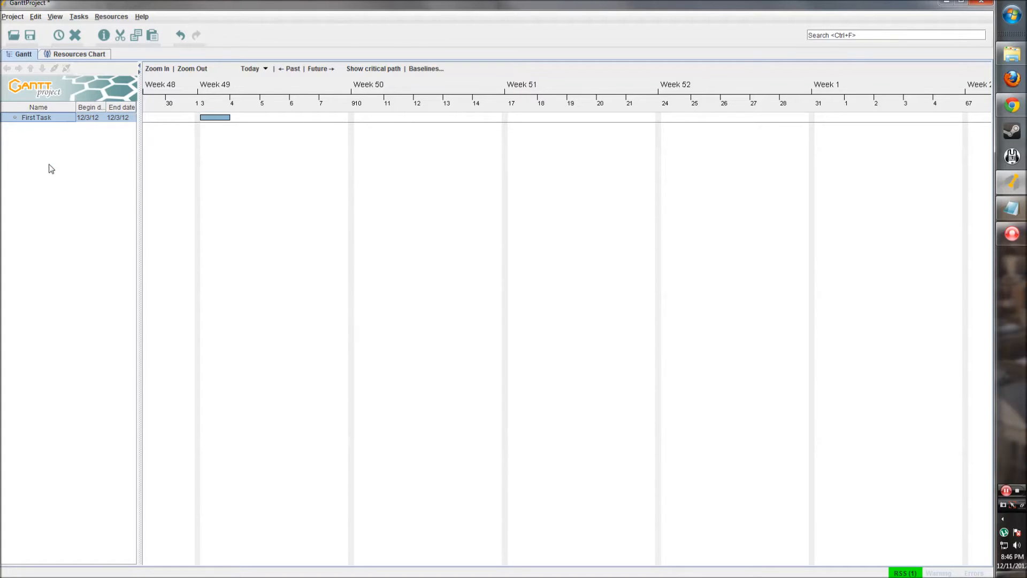
Step: Extend First Task's bar to end on December 7, 2012 and set its progress to 50 percent on the timeline
{"action": "left_click_drag", "start_coordinate": [139, 140], "coordinate": [150, 139]}
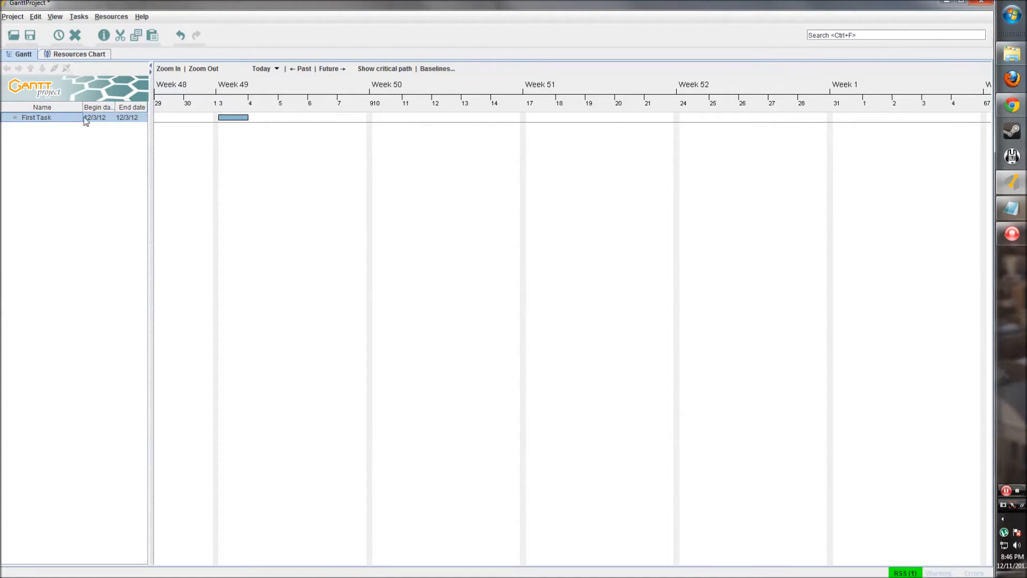
{"action": "left_click_drag", "start_coordinate": [239, 137], "coordinate": [291, 154]}
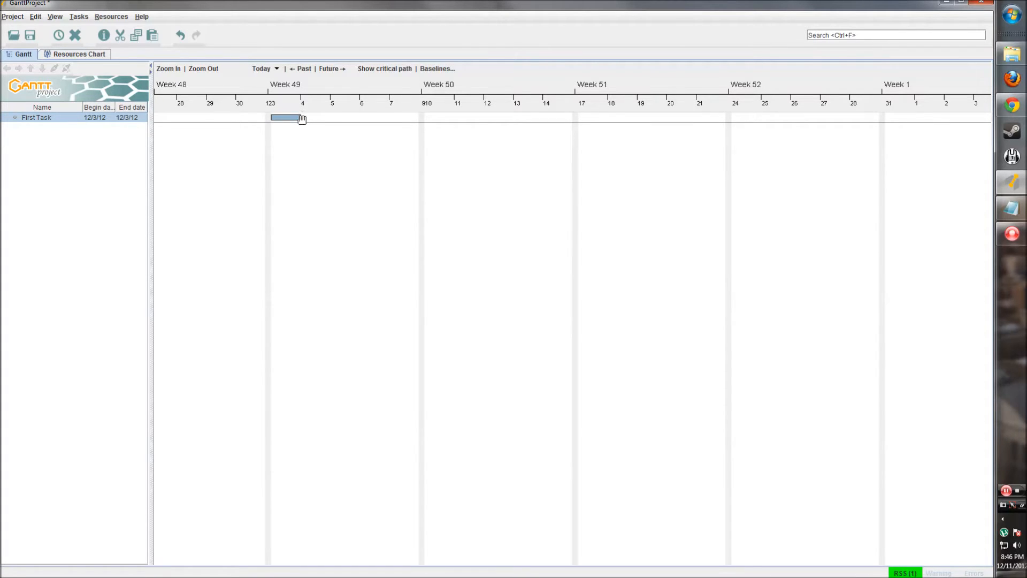
{"action": "left_click_drag", "start_coordinate": [301, 118], "coordinate": [426, 117]}
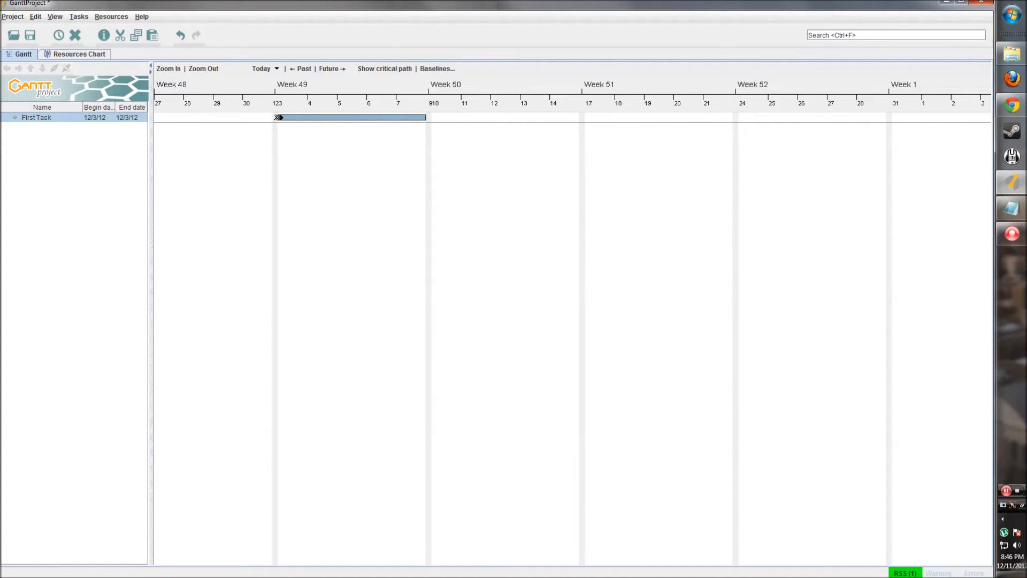
{"action": "mouse_move", "coordinate": [278, 117]}
{"action": "left_mouse_down"}
{"action": "mouse_move", "coordinate": [362, 118]}
{"action": "mouse_move", "coordinate": [351, 118]}
{"action": "left_mouse_up"}
Step: Open the task properties of First Task
{"action": "right_click", "coordinate": [76, 119]}
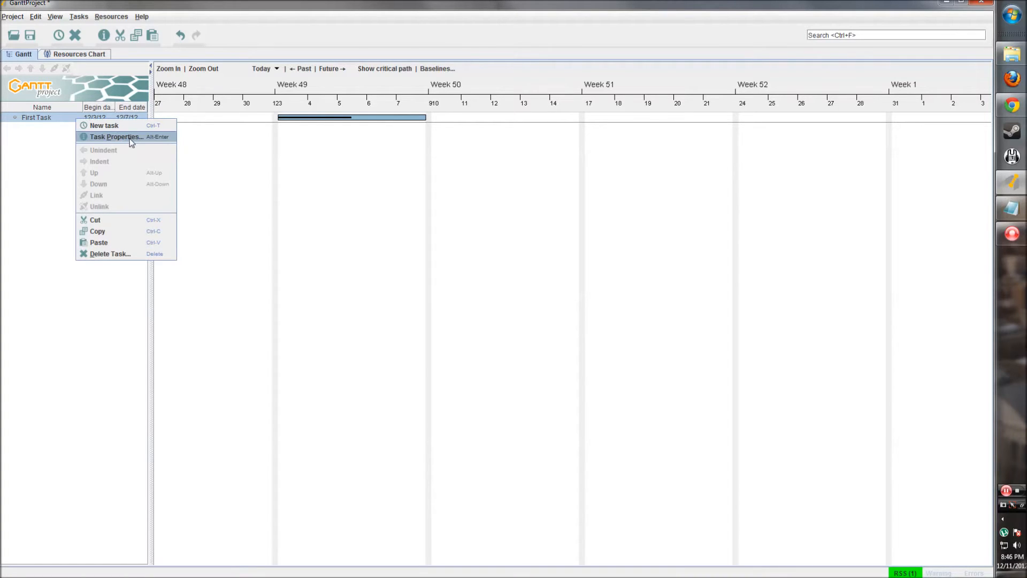
{"action": "right_click", "coordinate": [321, 107]}
{"action": "right_click", "coordinate": [309, 118]}
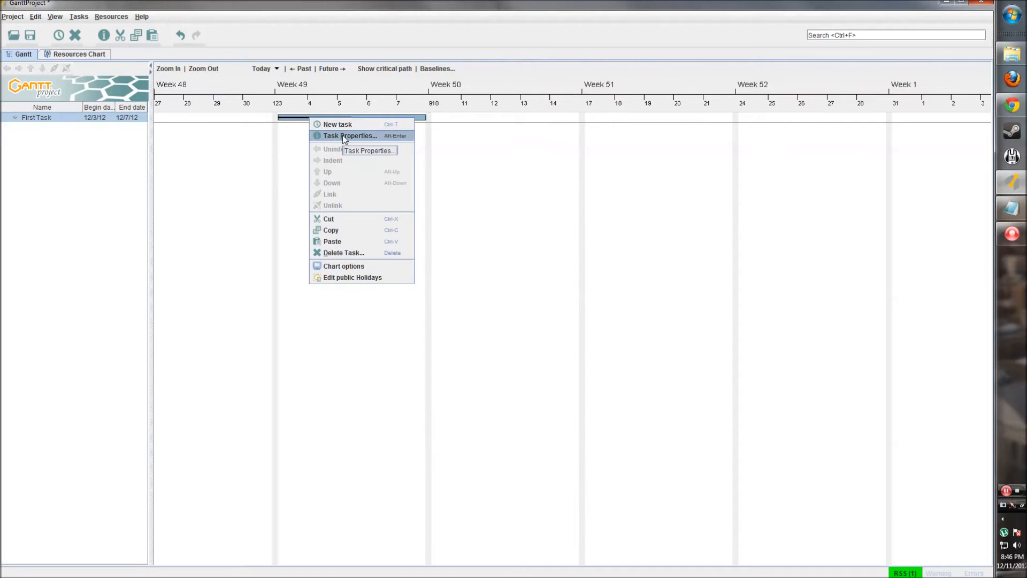
{"action": "left_click", "coordinate": [41, 142]}
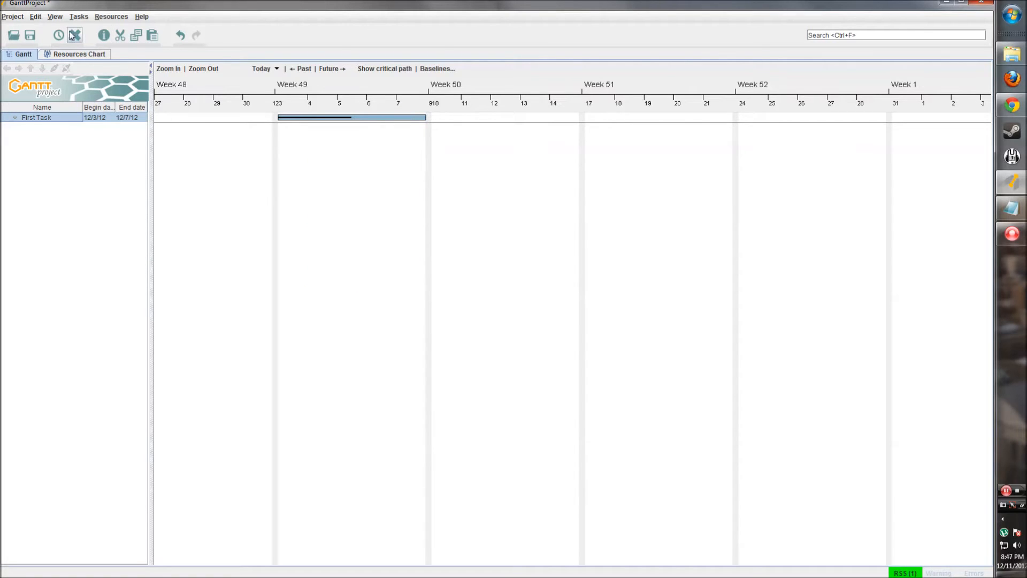
{"action": "left_click", "coordinate": [104, 37]}
{"action": "left_click_drag", "start_coordinate": [370, 156], "coordinate": [289, 190]}
{"action": "left_click", "coordinate": [334, 194]}
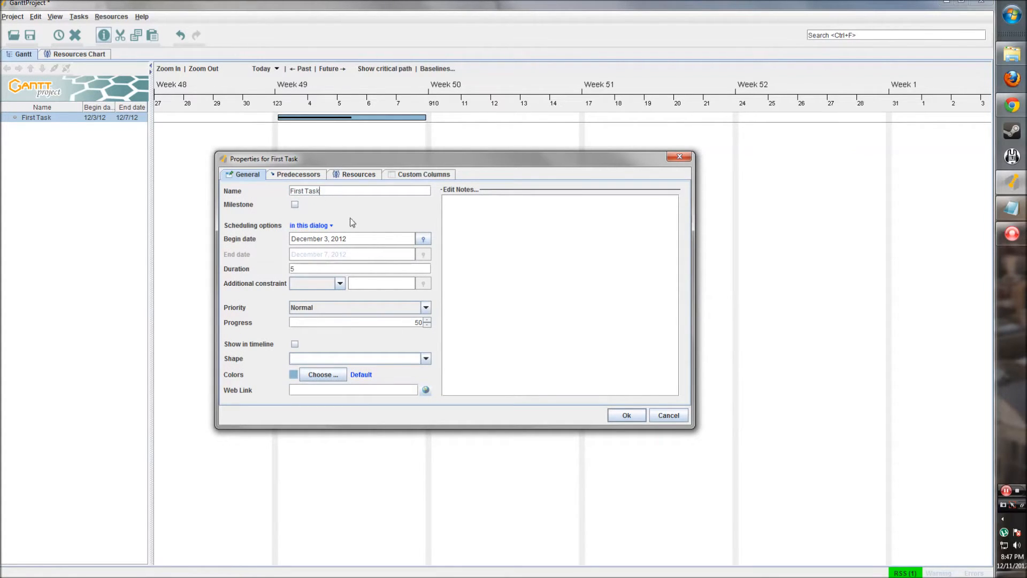
Step: Try marking First Task as a milestone and turn the option back off
{"action": "left_click", "coordinate": [295, 205]}
{"action": "left_click", "coordinate": [295, 206]}
{"action": "left_click", "coordinate": [295, 205]}
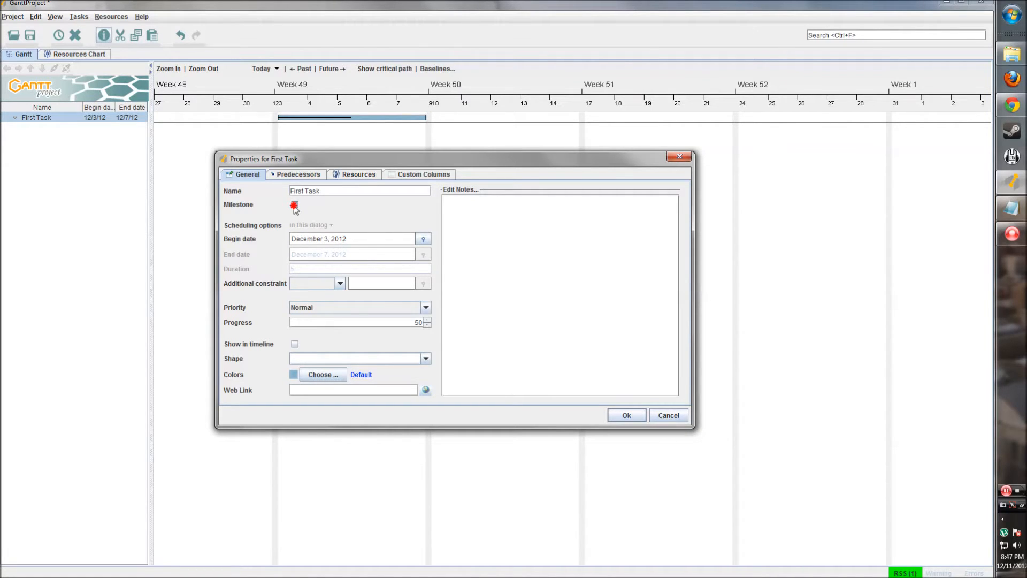
{"action": "left_click", "coordinate": [295, 205]}
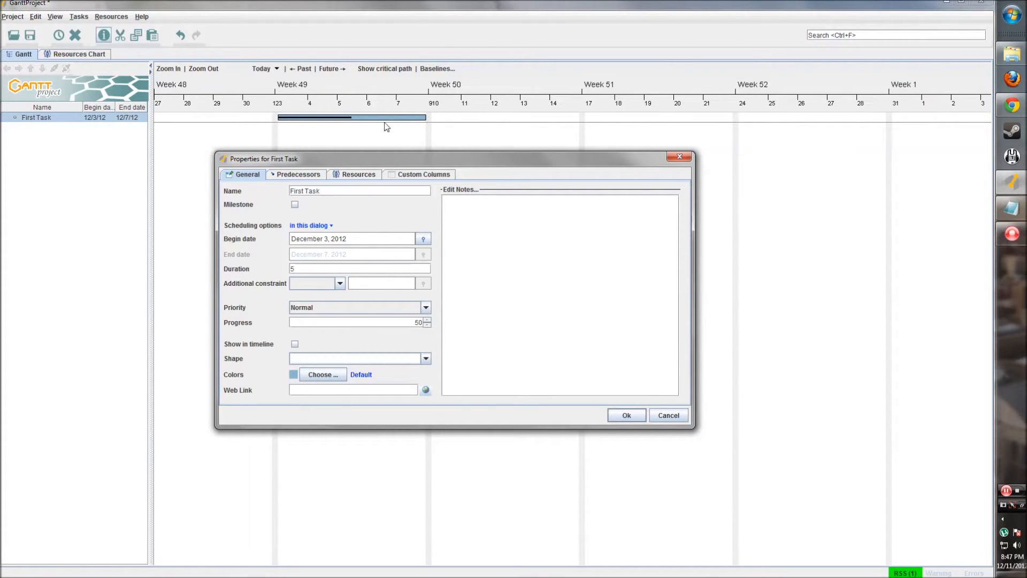
Step: Try the "Earliest begin" additional constraint for First Task and clear it again
{"action": "left_click", "coordinate": [338, 284]}
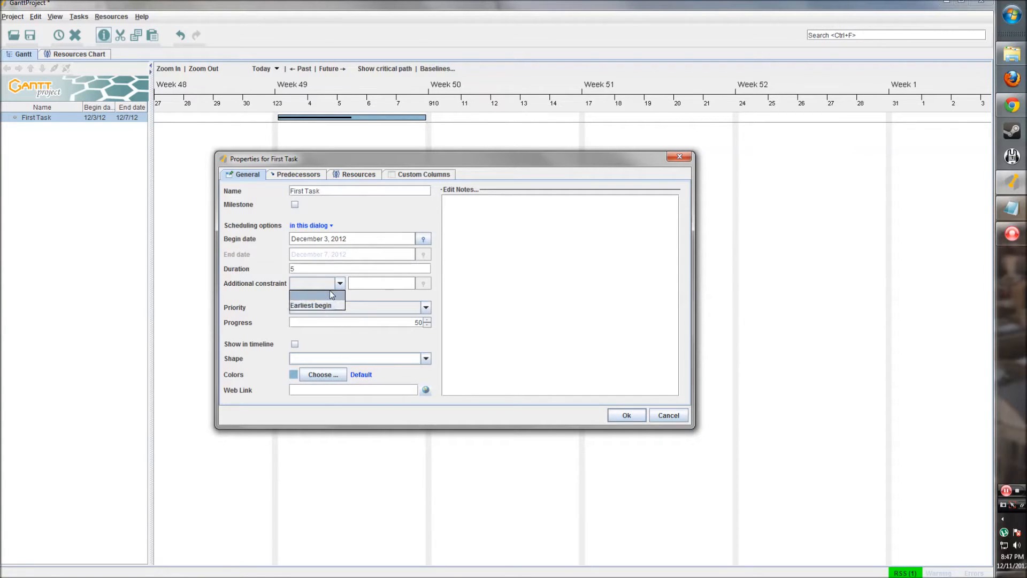
{"action": "left_click", "coordinate": [329, 306]}
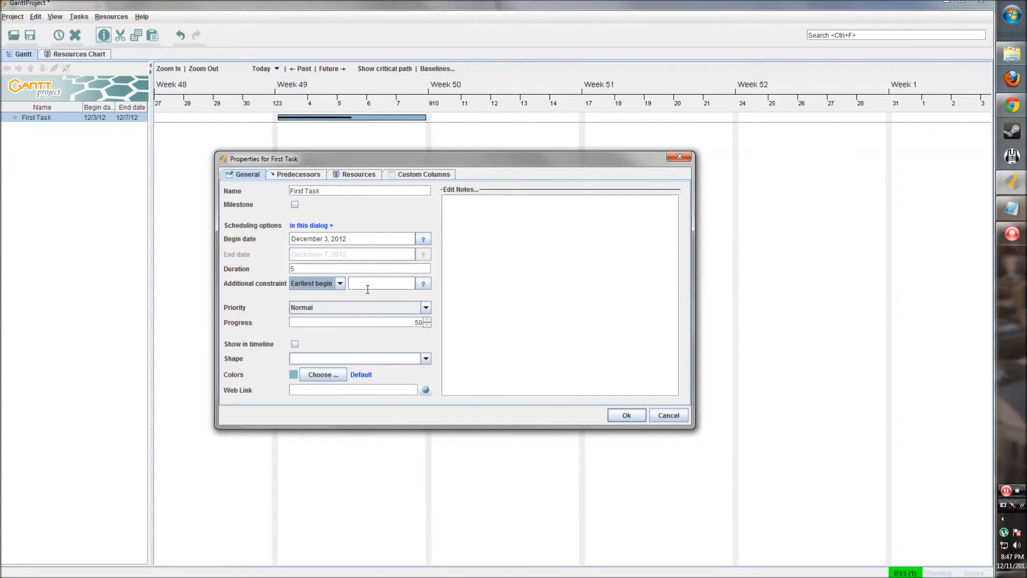
{"action": "left_click", "coordinate": [339, 283]}
{"action": "left_click", "coordinate": [329, 297]}
Step: Try the Lowest priority for First Task and set the priority back to Normal
{"action": "left_click", "coordinate": [426, 307]}
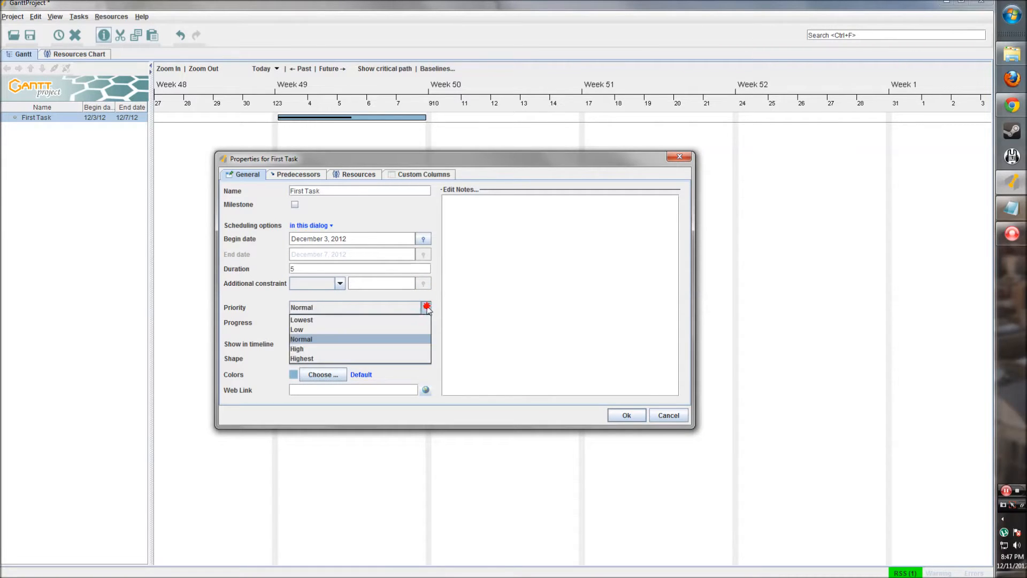
{"action": "left_click", "coordinate": [351, 341]}
{"action": "left_click", "coordinate": [354, 310]}
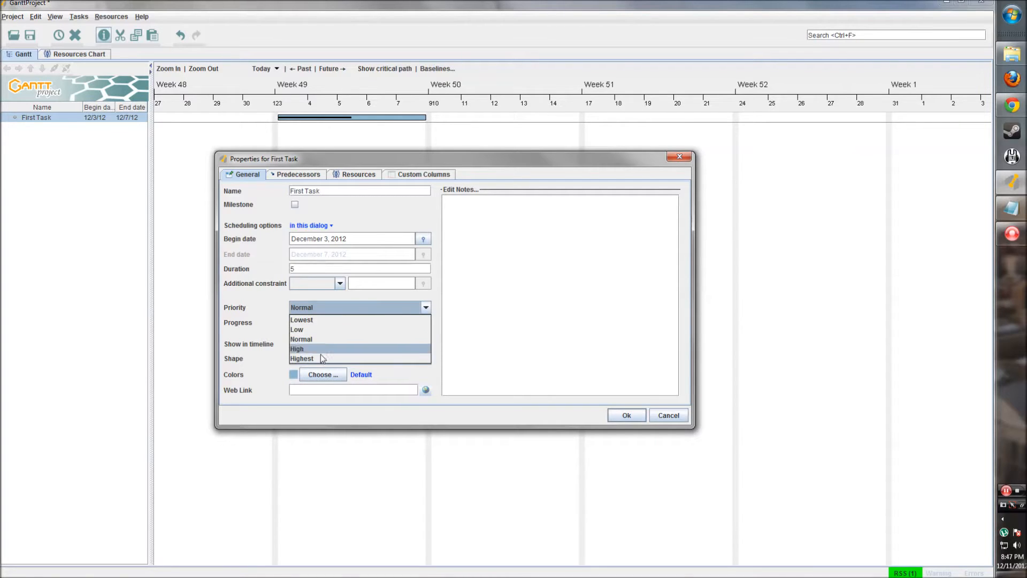
{"action": "left_click", "coordinate": [323, 319]}
{"action": "left_click", "coordinate": [329, 307]}
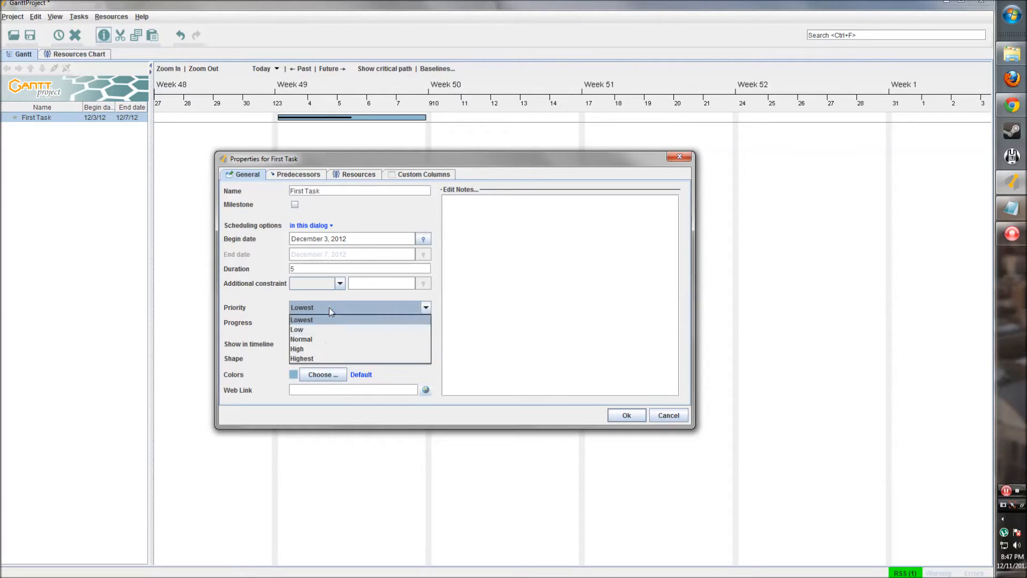
{"action": "left_click", "coordinate": [320, 336]}
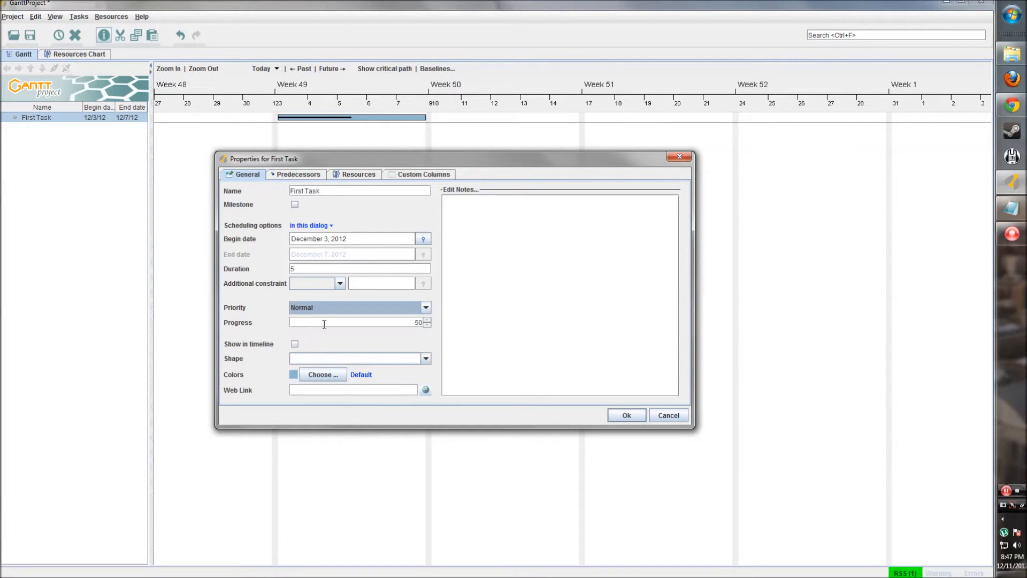
{"action": "left_click", "coordinate": [424, 321]}
{"action": "mouse_move", "coordinate": [421, 322]}
{"action": "left_mouse_down"}
{"action": "mouse_move", "coordinate": [404, 326]}
{"action": "mouse_move", "coordinate": [417, 324]}
{"action": "left_mouse_up"}
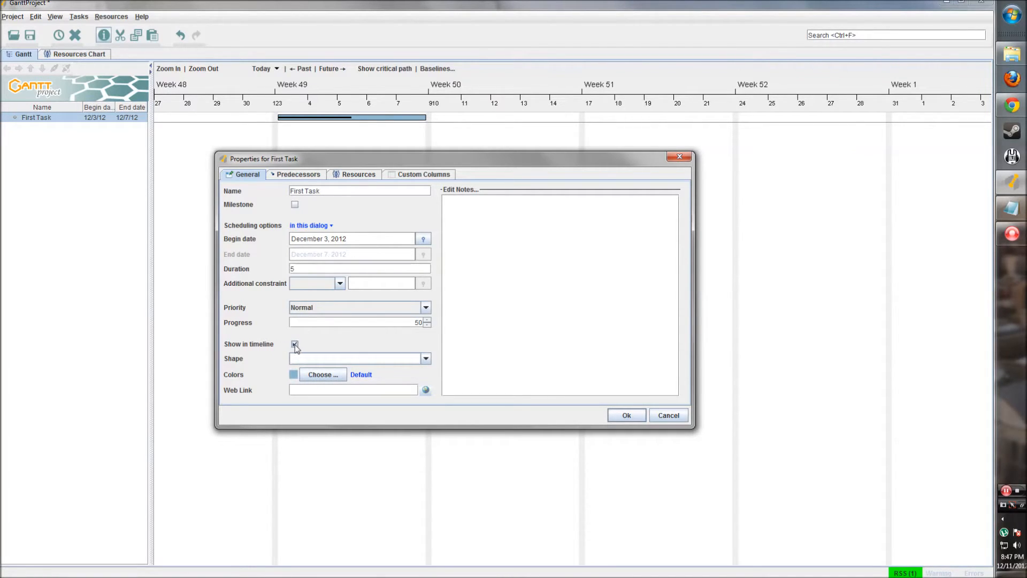
Step: Enable showing First Task in the timeline and look through the available bar shape patterns without choosing one
{"action": "left_click", "coordinate": [297, 345]}
{"action": "left_click", "coordinate": [426, 358]}
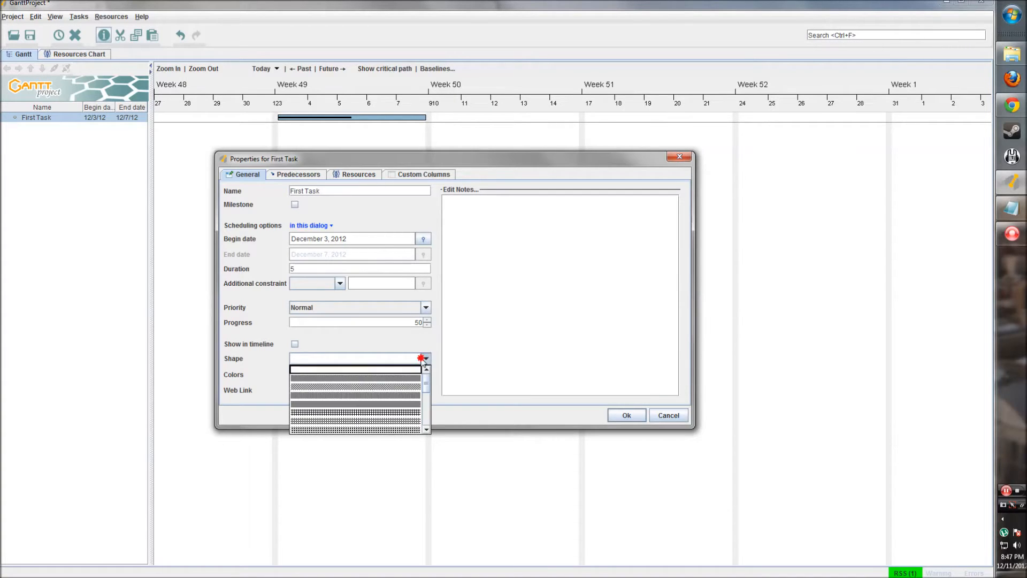
{"action": "mouse_move", "coordinate": [427, 389]}
{"action": "left_mouse_down"}
{"action": "mouse_move", "coordinate": [426, 417]}
{"action": "mouse_move", "coordinate": [426, 377]}
{"action": "mouse_move", "coordinate": [426, 422]}
{"action": "mouse_move", "coordinate": [427, 377]}
{"action": "left_mouse_up"}
{"action": "left_click", "coordinate": [354, 345]}
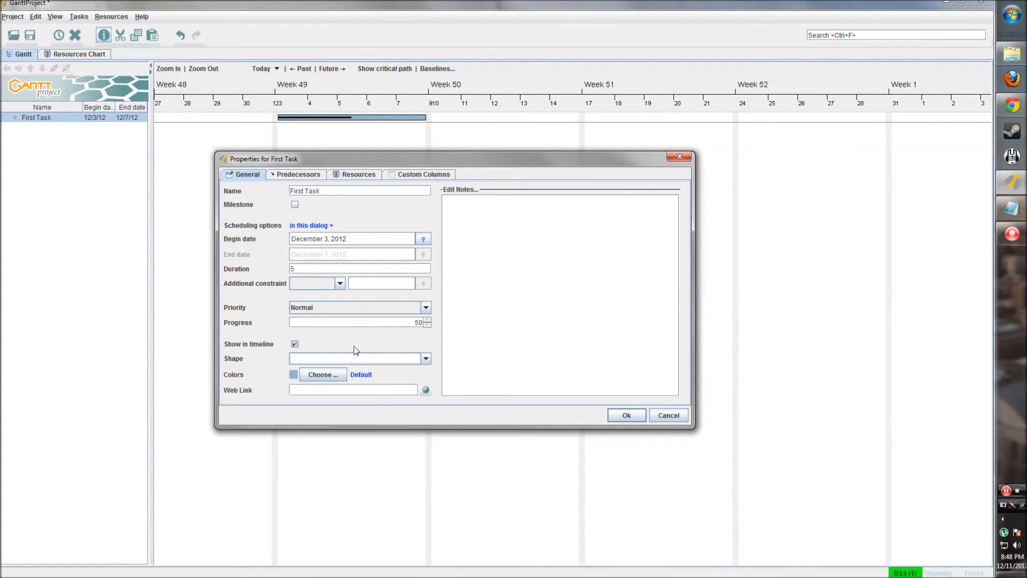
Step: Set the colour of First Task to red using a colour swatch
{"action": "left_click", "coordinate": [320, 375]}
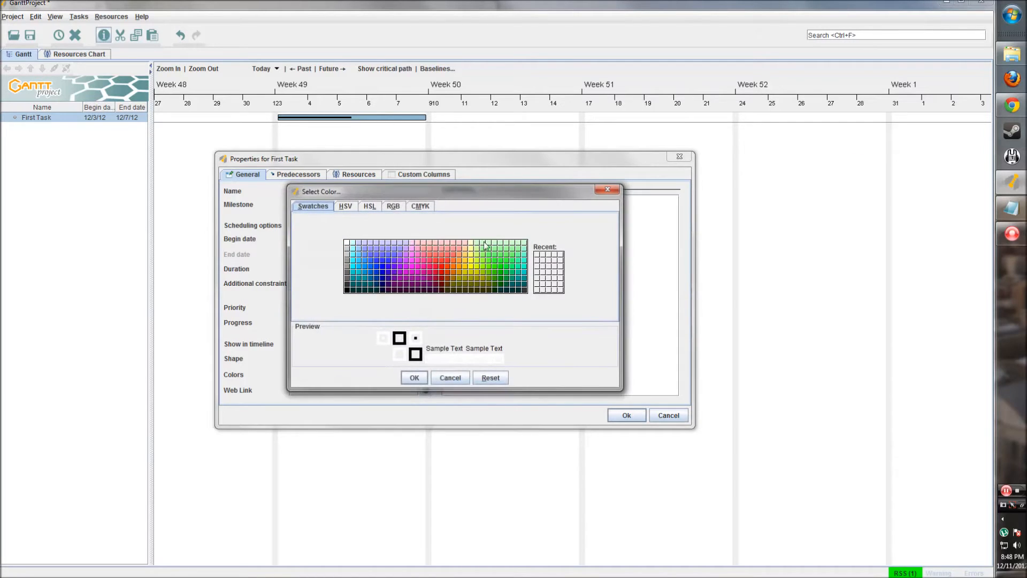
{"action": "left_click", "coordinate": [346, 206]}
{"action": "left_click", "coordinate": [369, 207]}
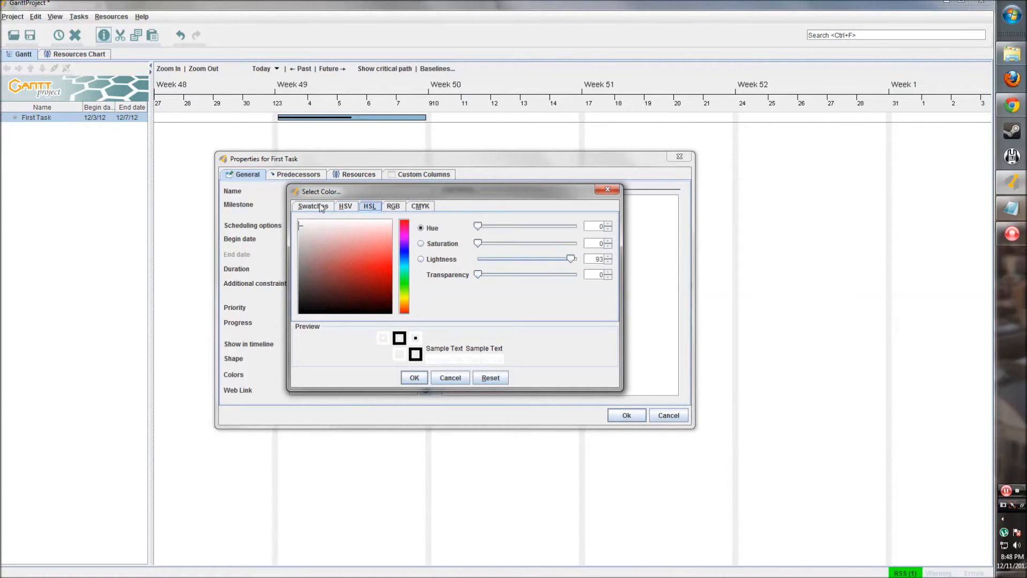
{"action": "left_click", "coordinate": [320, 206]}
{"action": "left_click_drag", "start_coordinate": [368, 196], "coordinate": [400, 234]}
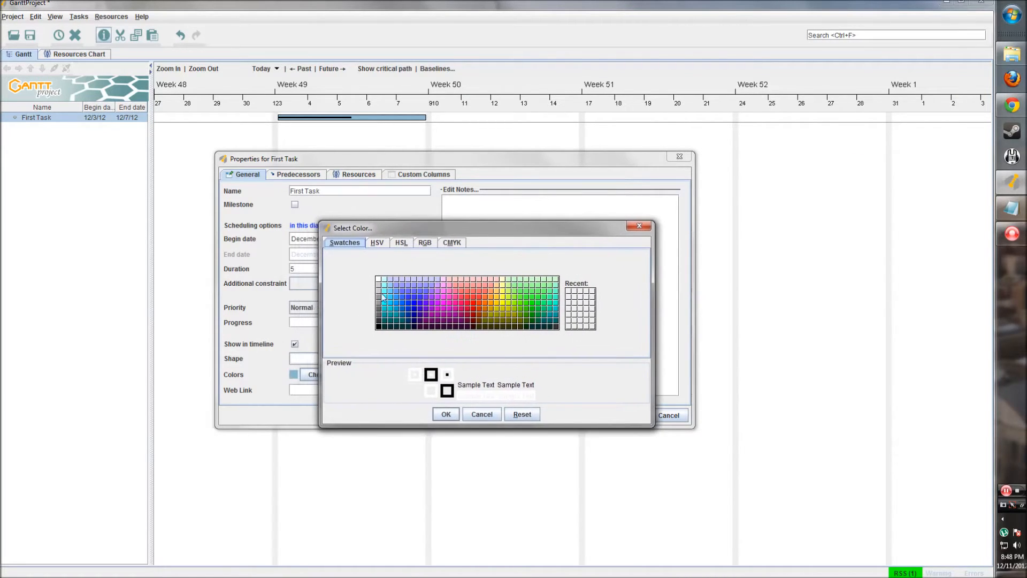
{"action": "left_click", "coordinate": [476, 308]}
{"action": "left_click", "coordinate": [445, 415]}
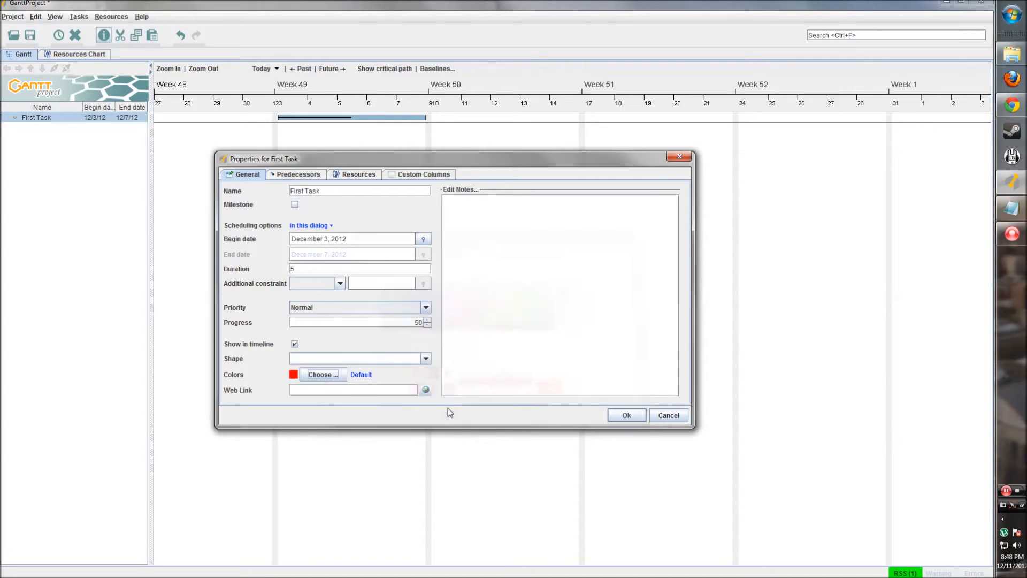
Step: Look at First Task's web link and notes fields, and examine its predecessor and resource assignment tables
{"action": "left_click", "coordinate": [304, 388]}
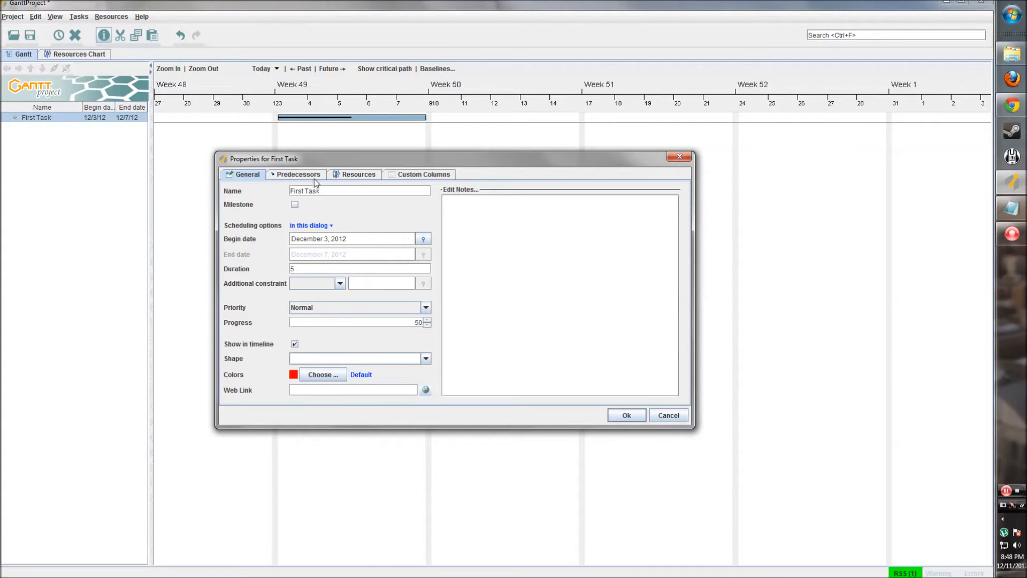
{"action": "left_click", "coordinate": [478, 221]}
{"action": "left_click", "coordinate": [296, 177]}
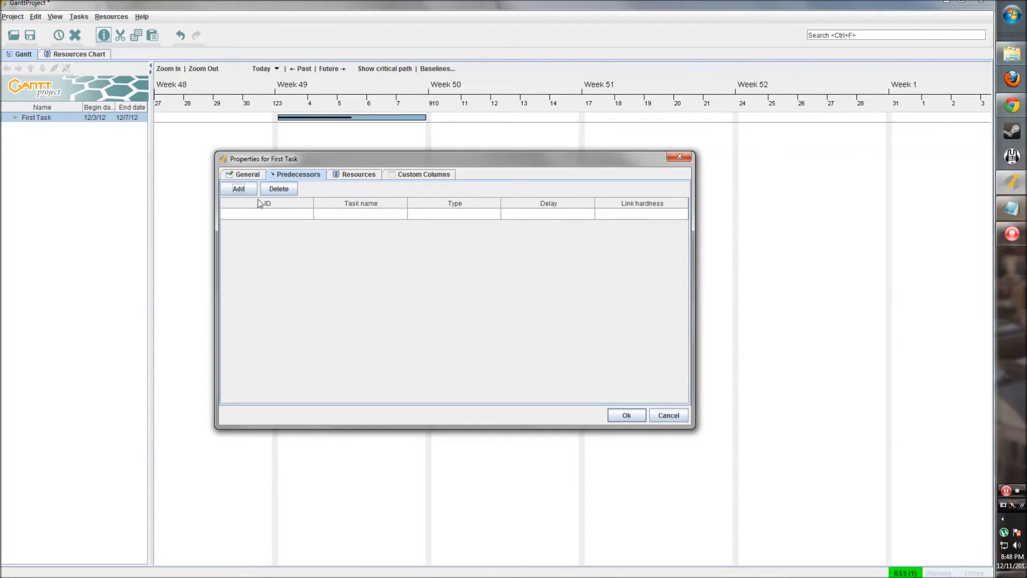
{"action": "left_click_drag", "start_coordinate": [311, 162], "coordinate": [322, 174]}
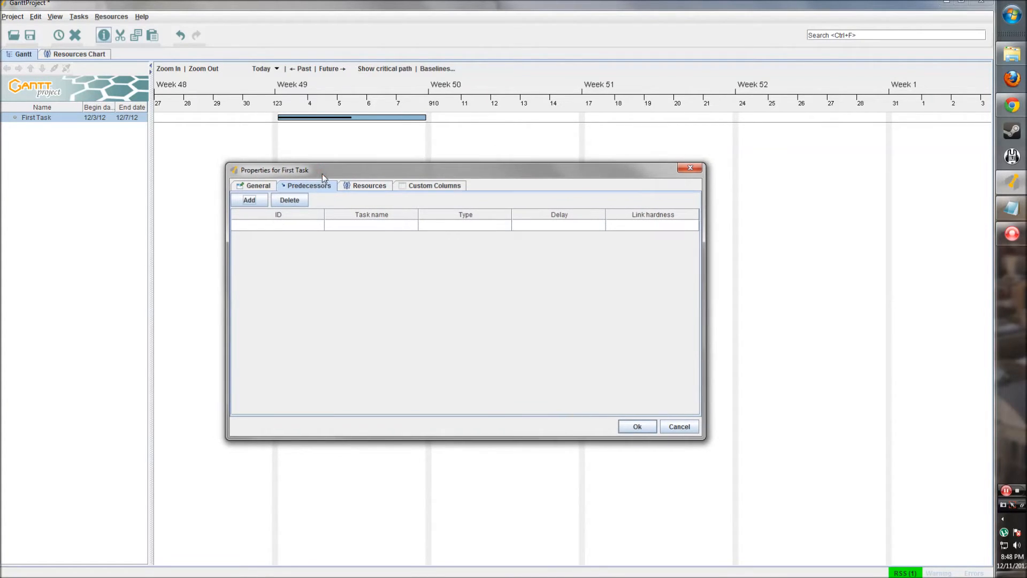
{"action": "left_click", "coordinate": [363, 188]}
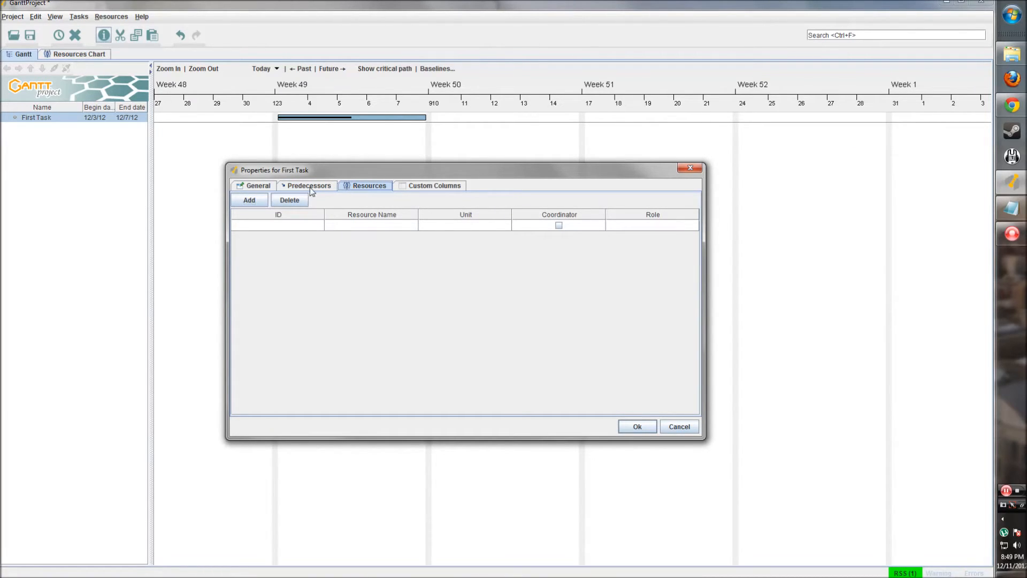
Step: Add a custom column named "Needs Approval" for the tasks
{"action": "left_click", "coordinate": [429, 189]}
{"action": "left_click", "coordinate": [285, 202]}
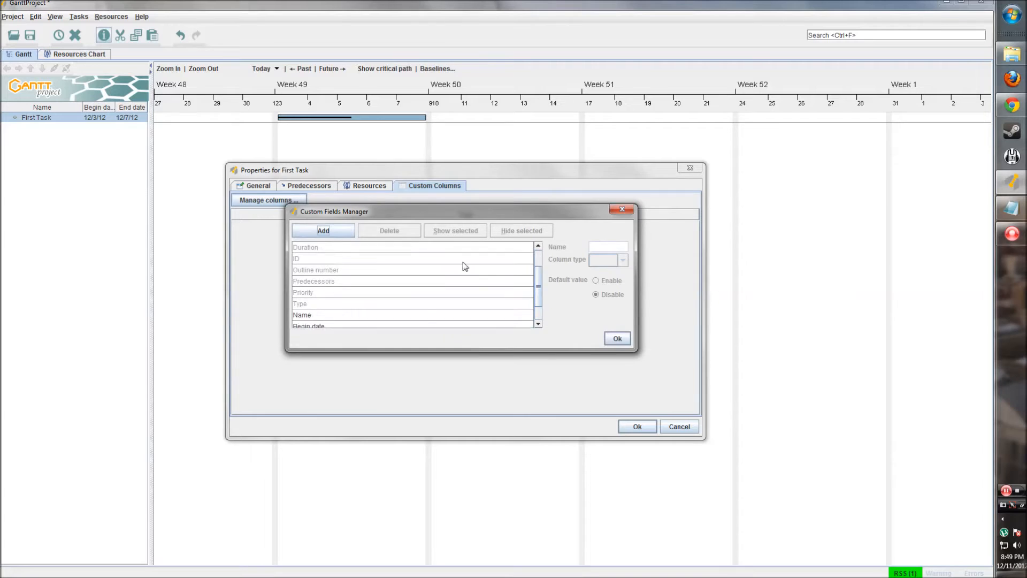
{"action": "scroll", "coordinate": [464, 267], "scroll_direction": "down", "scroll_amount": 1}
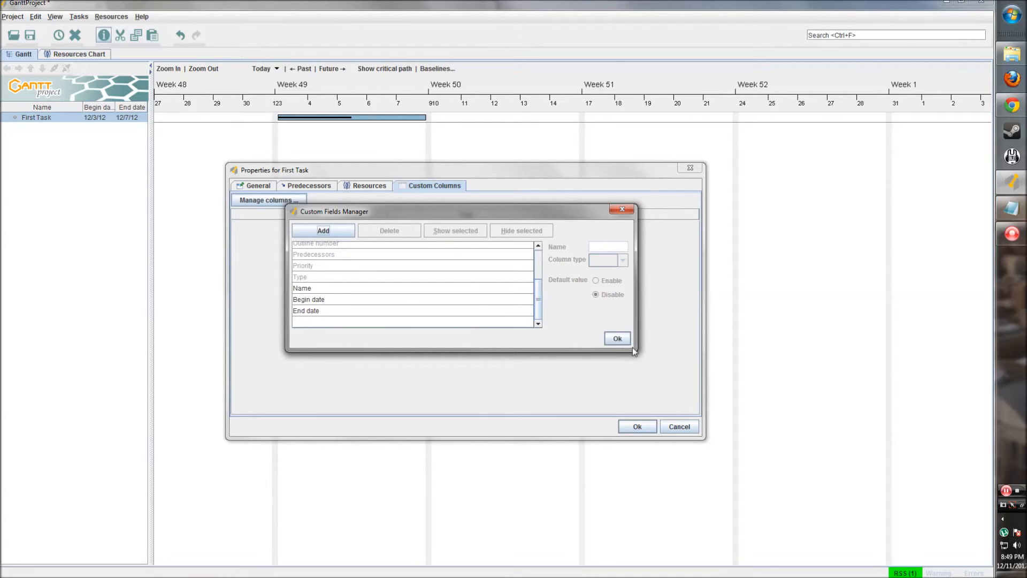
{"action": "left_click_drag", "start_coordinate": [633, 348], "coordinate": [684, 430]}
{"action": "left_click", "coordinate": [335, 235]}
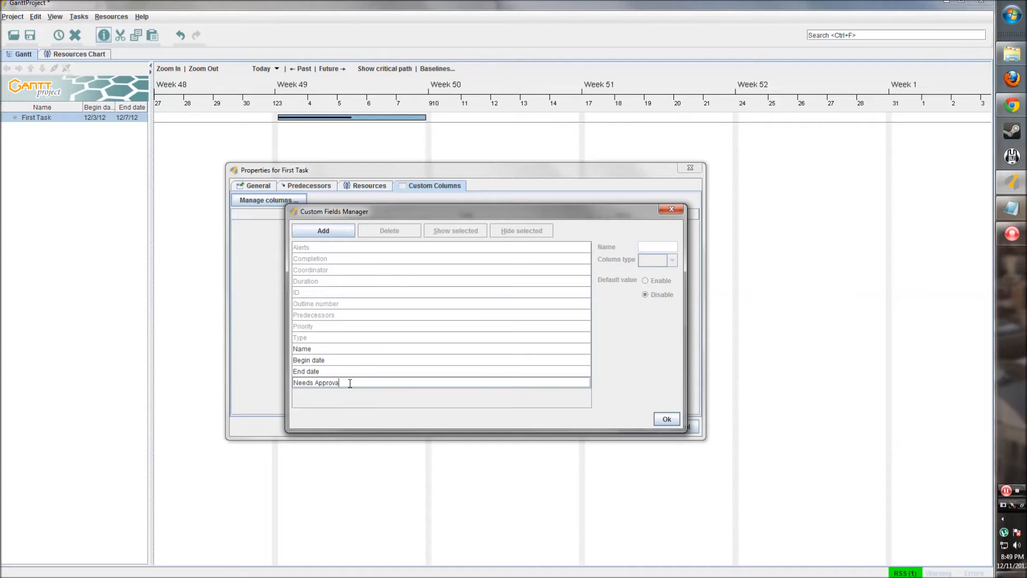
{"action": "left_click", "coordinate": [356, 383]}
{"action": "left_click", "coordinate": [360, 384]}
Step: Make the Needs Approval column Boolean with its default value enabled as True, and confirm the custom fields
{"action": "left_click", "coordinate": [667, 261]}
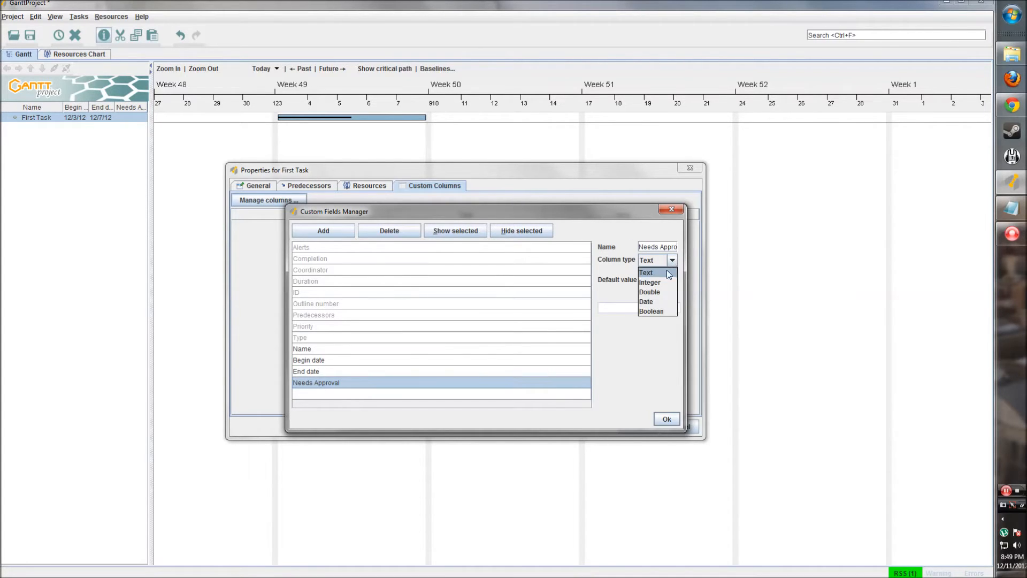
{"action": "left_click", "coordinate": [651, 310]}
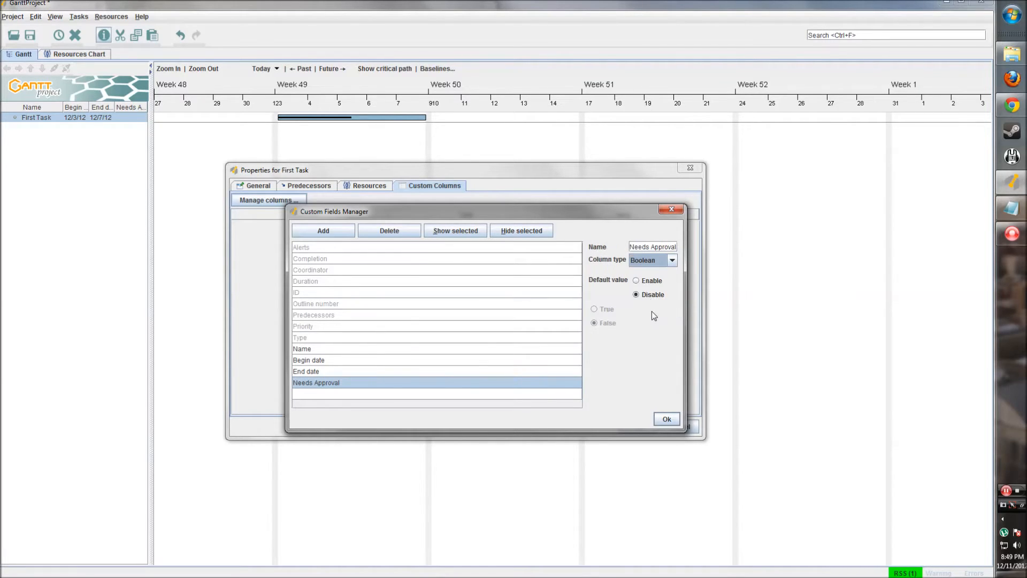
{"action": "left_click", "coordinate": [636, 280]}
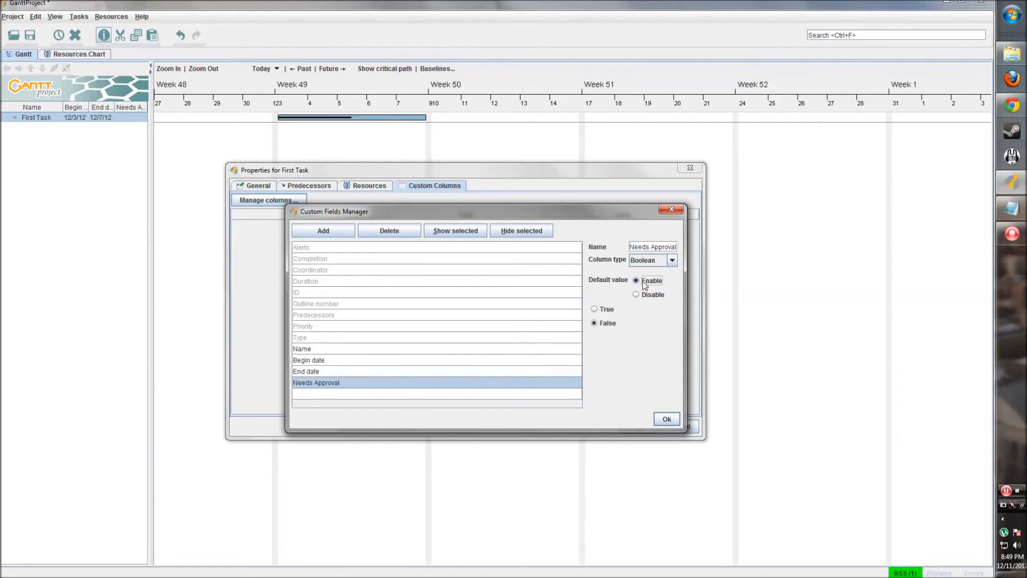
{"action": "left_click", "coordinate": [596, 310]}
{"action": "left_click", "coordinate": [666, 419]}
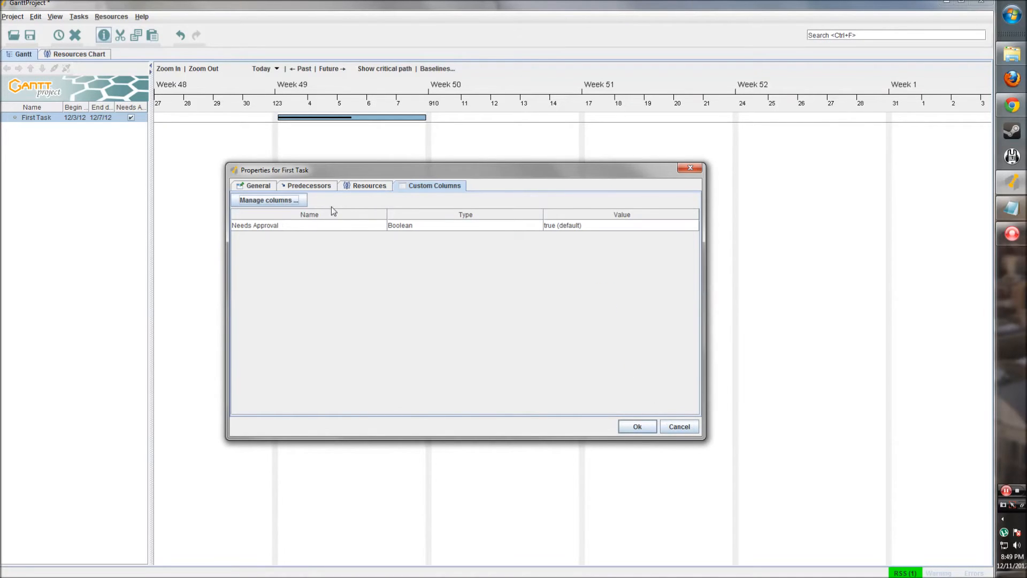
Step: Review the general, resource and custom column properties of First Task and apply the changes
{"action": "left_click", "coordinate": [258, 185]}
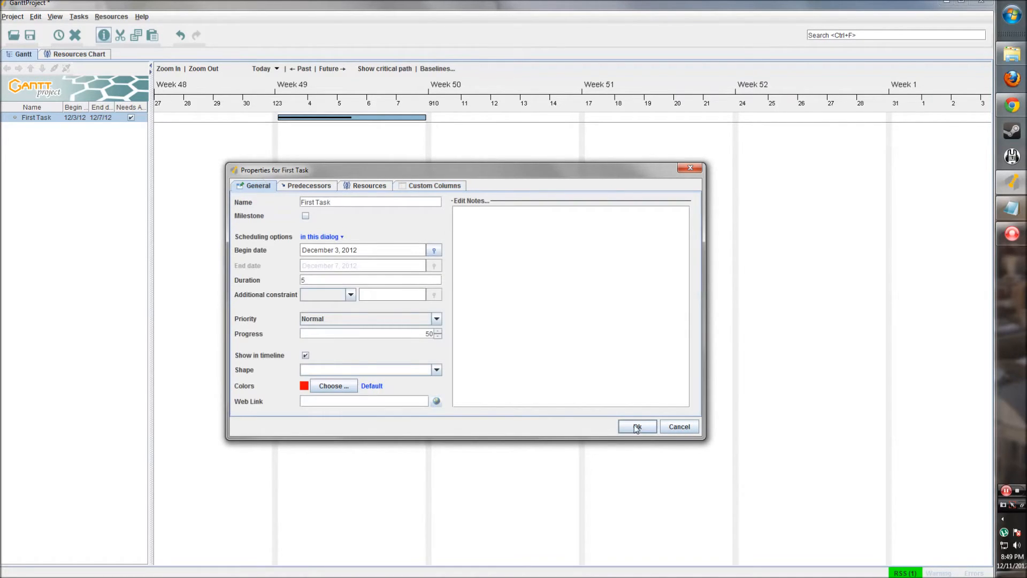
{"action": "left_click", "coordinate": [636, 427]}
{"action": "left_click", "coordinate": [374, 186]}
{"action": "left_click", "coordinate": [412, 186]}
{"action": "left_click", "coordinate": [265, 185]}
{"action": "left_click", "coordinate": [636, 427]}
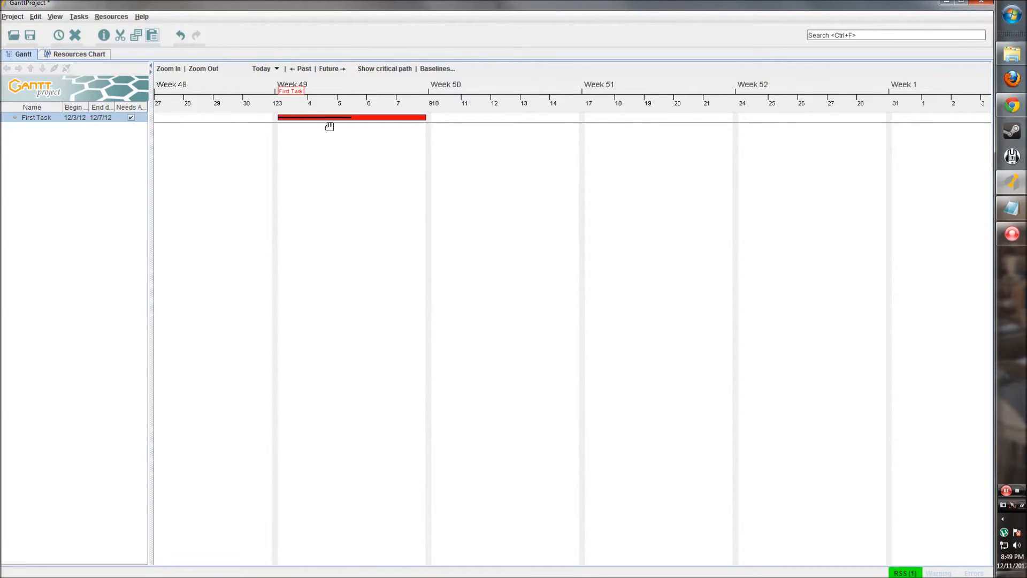
Step: Extend First Task's bar on the timeline to end on December 11, 2012
{"action": "left_click", "coordinate": [352, 135]}
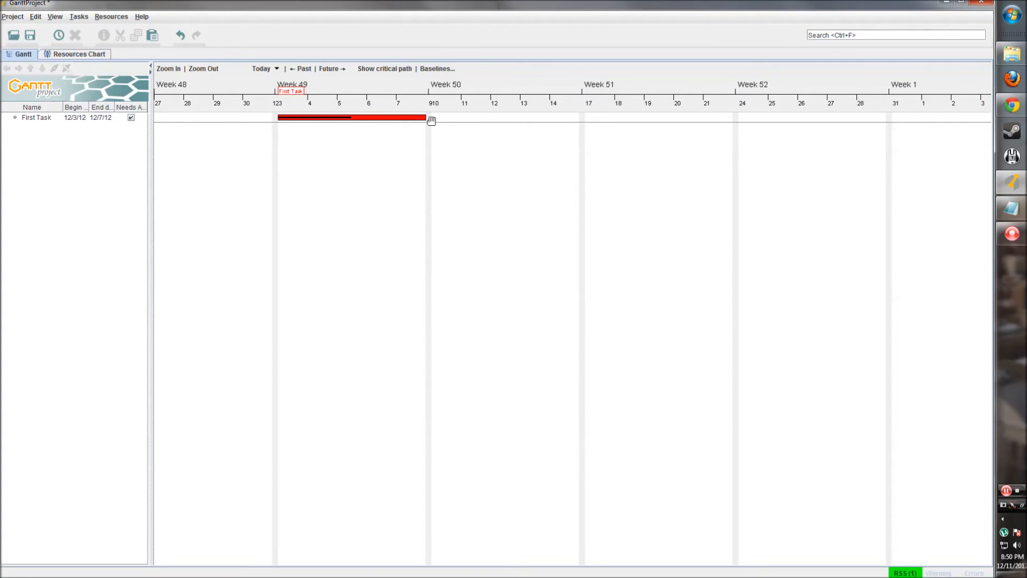
{"action": "left_click_drag", "start_coordinate": [427, 118], "coordinate": [491, 122]}
{"action": "left_click", "coordinate": [56, 140]}
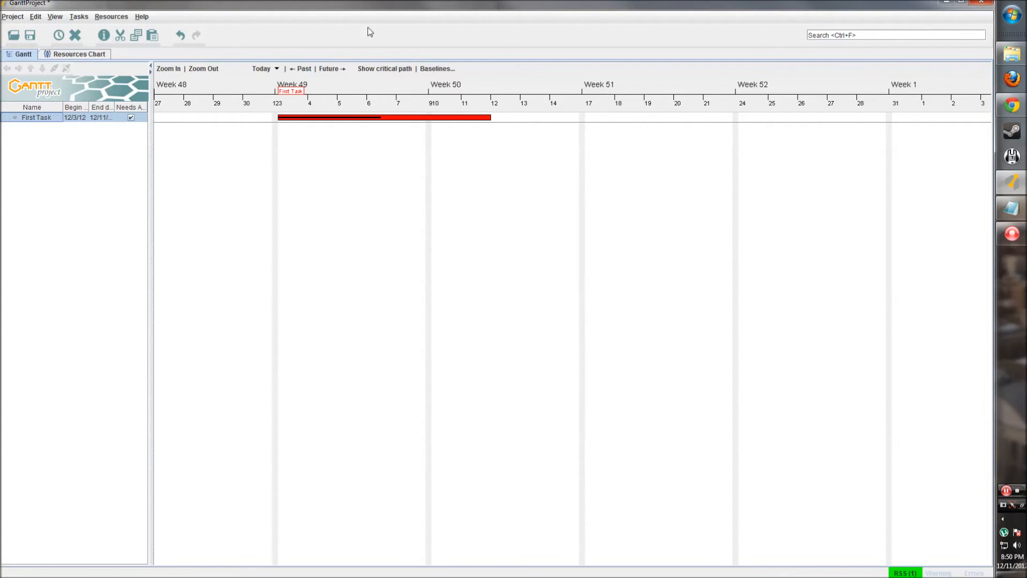
Step: Start creating a new resource in the Resources Chart
{"action": "left_click", "coordinate": [100, 56]}
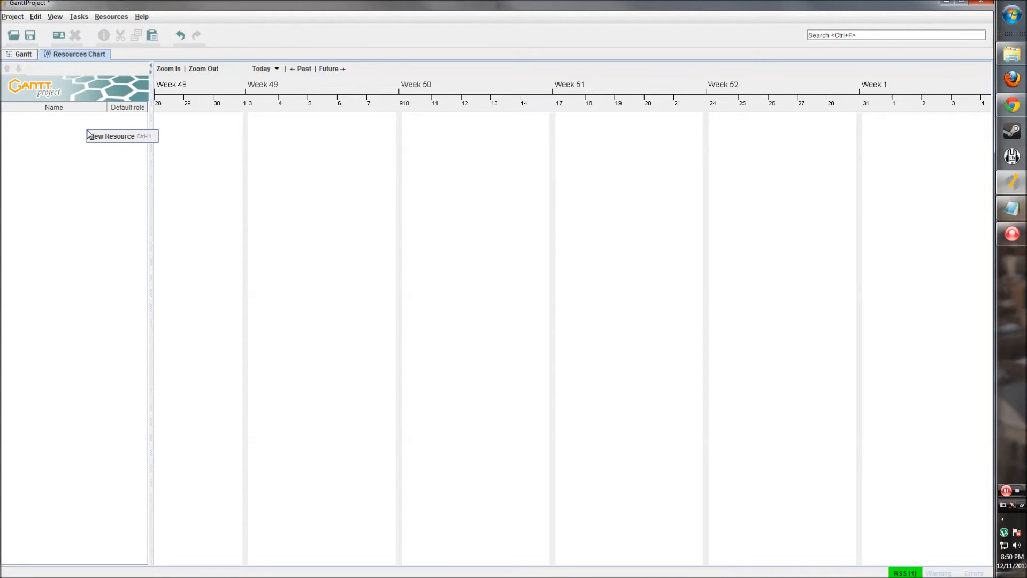
{"action": "right_click", "coordinate": [42, 134]}
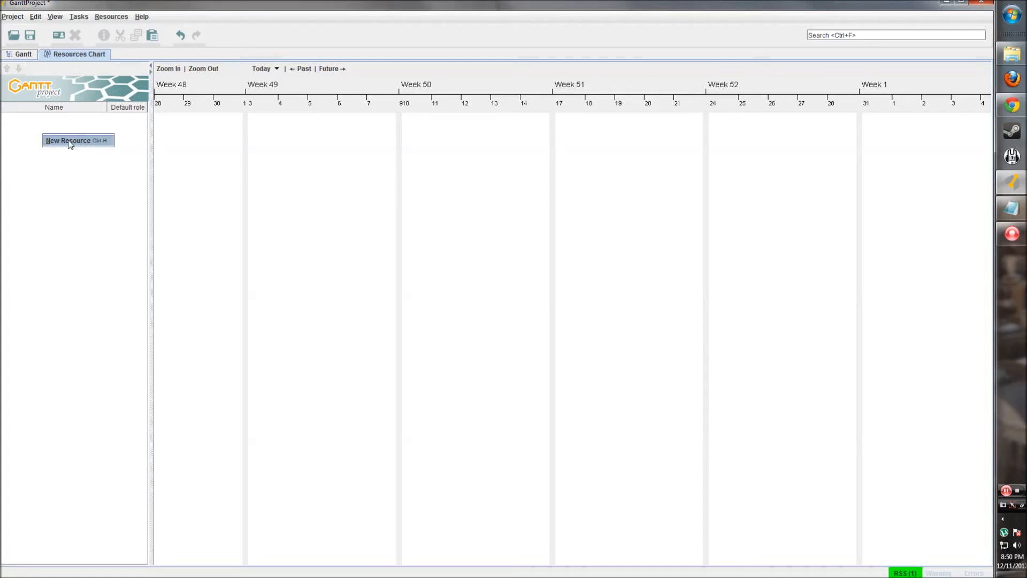
{"action": "left_click", "coordinate": [70, 187]}
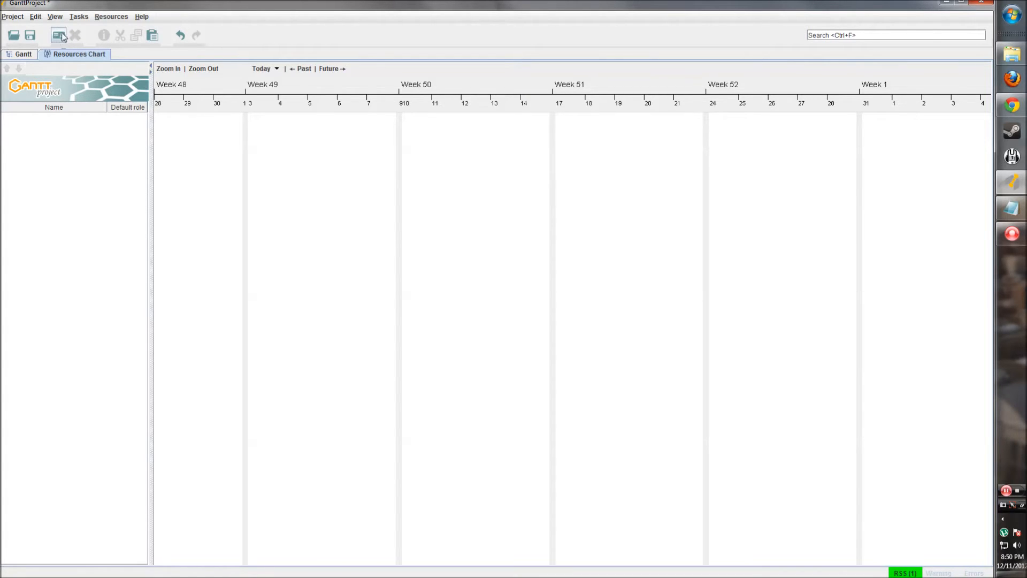
{"action": "left_click", "coordinate": [59, 36]}
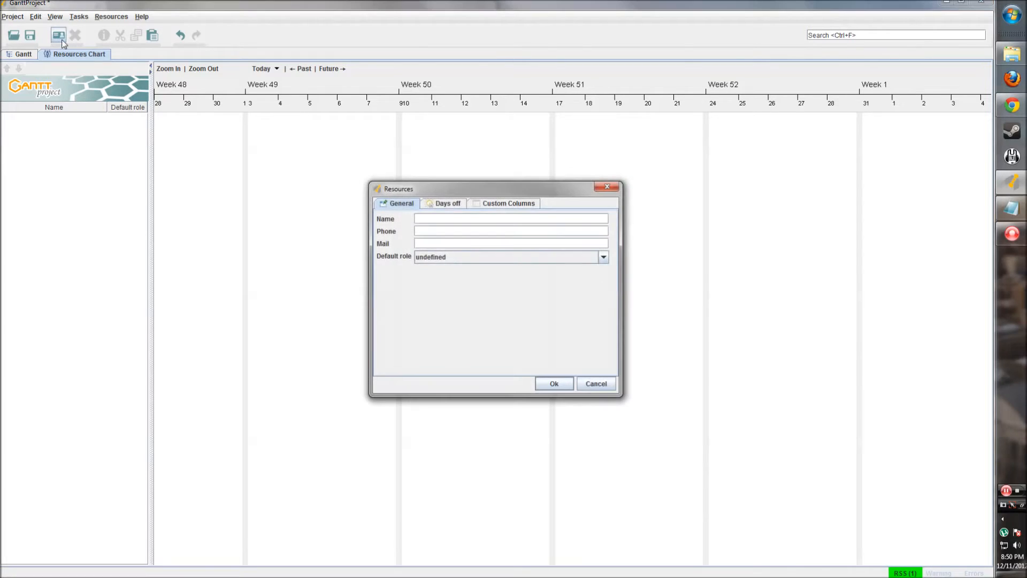
{"action": "left_click_drag", "start_coordinate": [394, 187], "coordinate": [342, 163]}
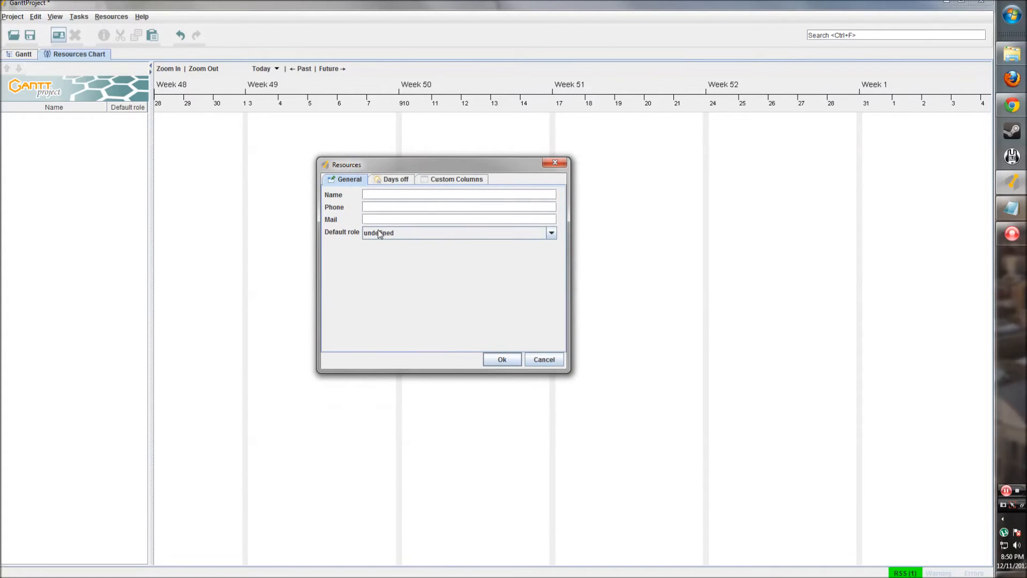
{"action": "left_click_drag", "start_coordinate": [482, 166], "coordinate": [576, 165]}
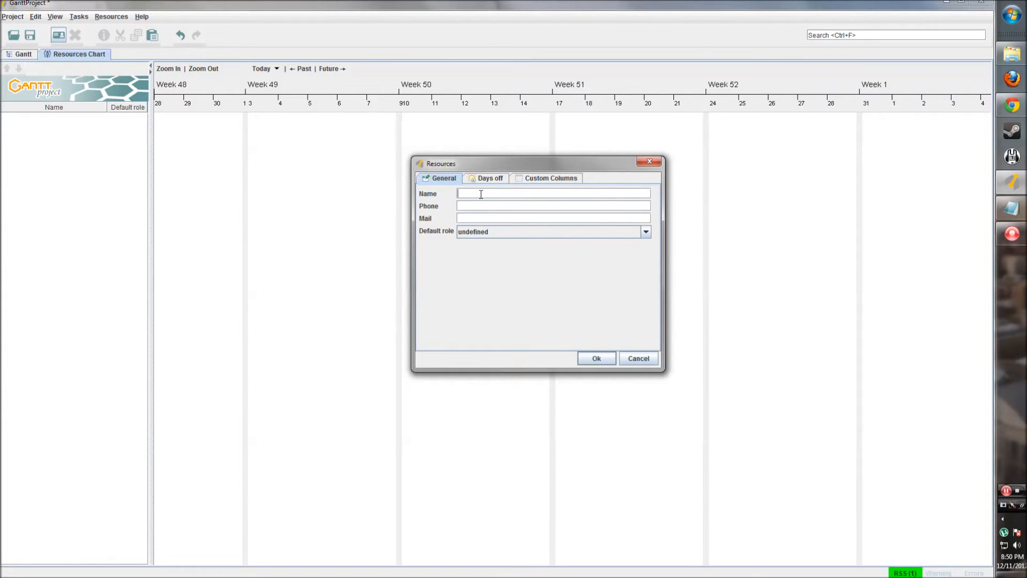
Step: Fill in the new resource's full name, phone number and e-mail address
{"action": "type", "text": "b Smith"}
{"action": "left_click", "coordinate": [468, 218]}
{"action": "type", "text": "somecompany.com"}
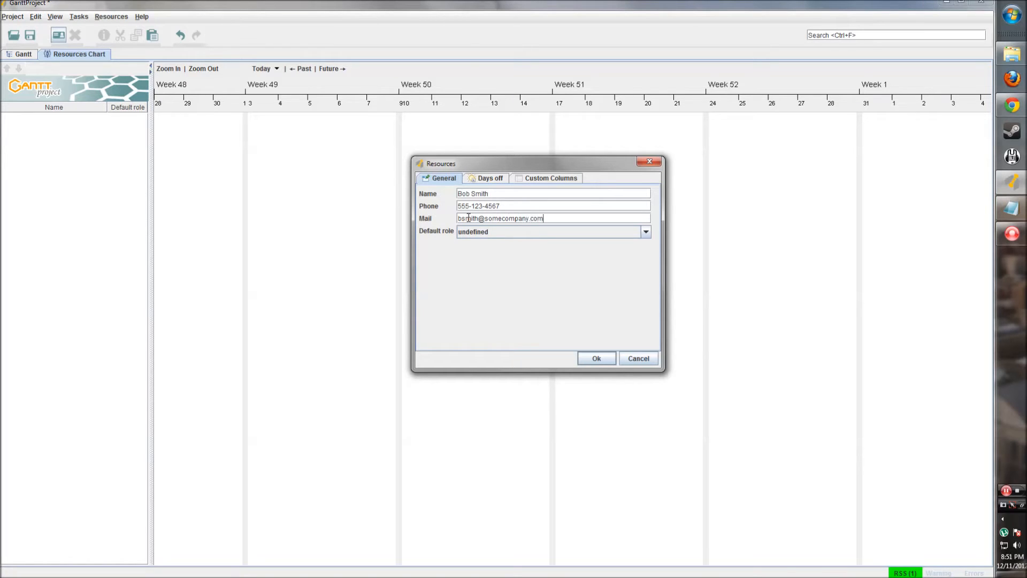
Step: Examine the new resource's default role options and days-off settings, keeping the role undefined
{"action": "left_click", "coordinate": [638, 228]}
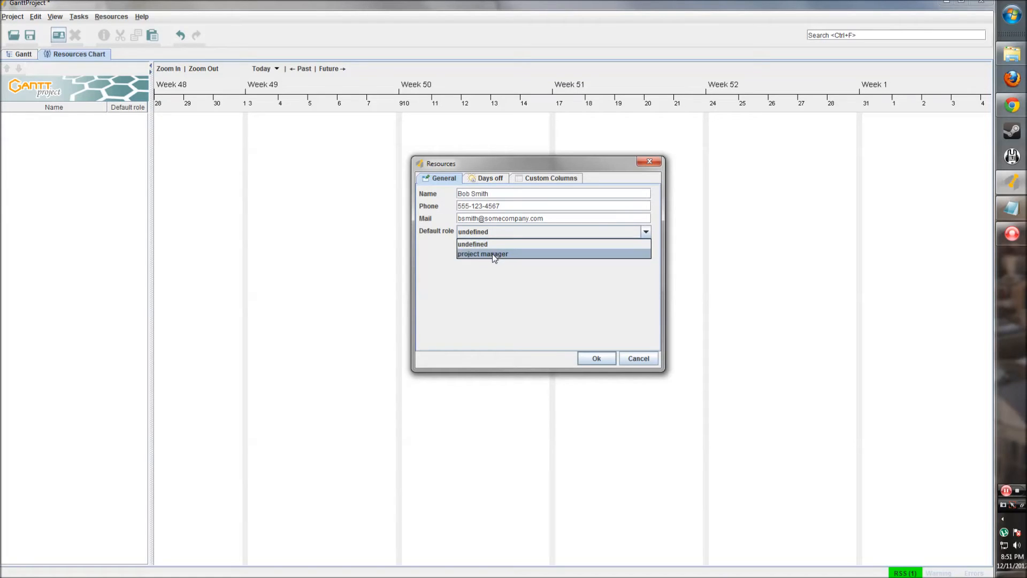
{"action": "left_click", "coordinate": [485, 268]}
{"action": "left_click", "coordinate": [488, 237]}
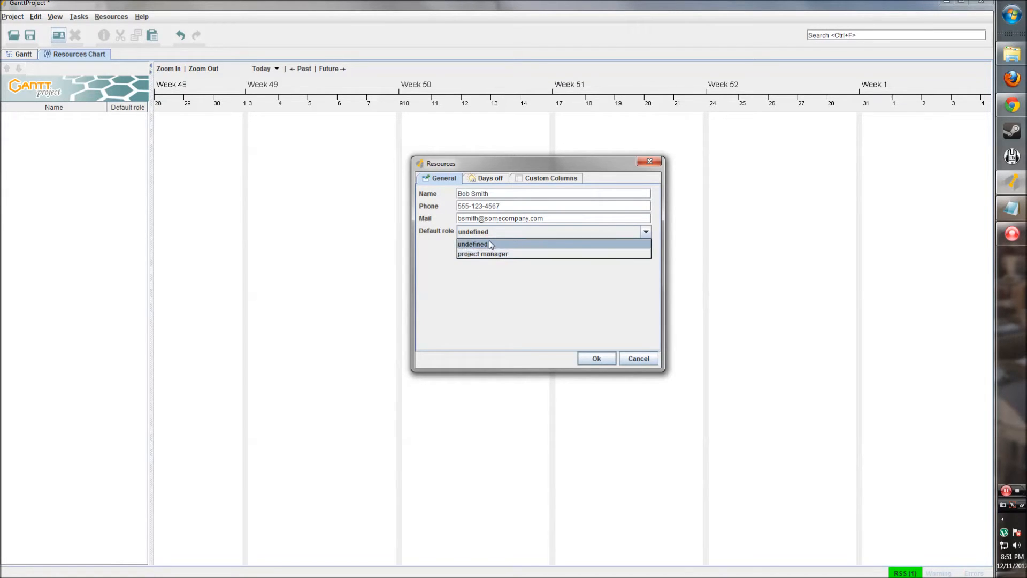
{"action": "left_click", "coordinate": [493, 244]}
{"action": "left_click", "coordinate": [645, 233]}
{"action": "left_click", "coordinate": [496, 246]}
{"action": "left_click", "coordinate": [498, 233]}
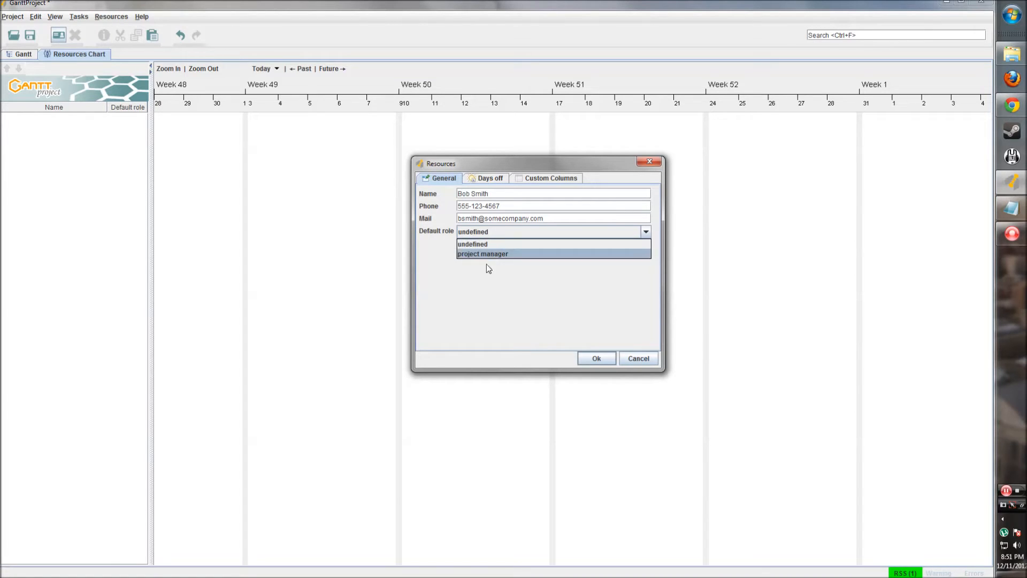
{"action": "left_click", "coordinate": [487, 242]}
{"action": "left_click", "coordinate": [487, 240]}
{"action": "left_click", "coordinate": [480, 247]}
{"action": "left_click", "coordinate": [483, 180]}
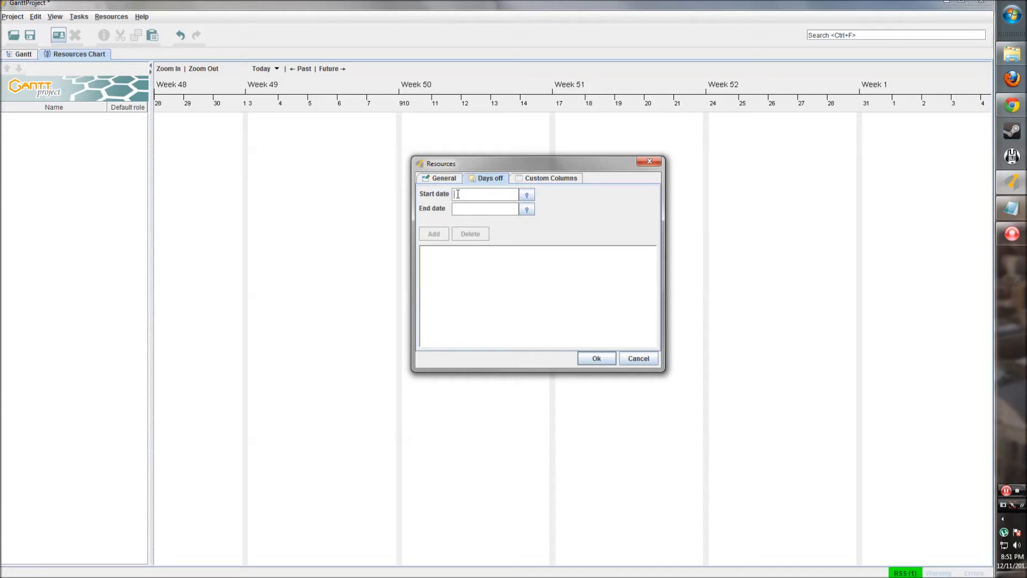
{"action": "left_click", "coordinate": [472, 193]}
Step: Try to add a custom resource column named Full Time in the Custom Fields Manager
{"action": "left_click", "coordinate": [525, 179]}
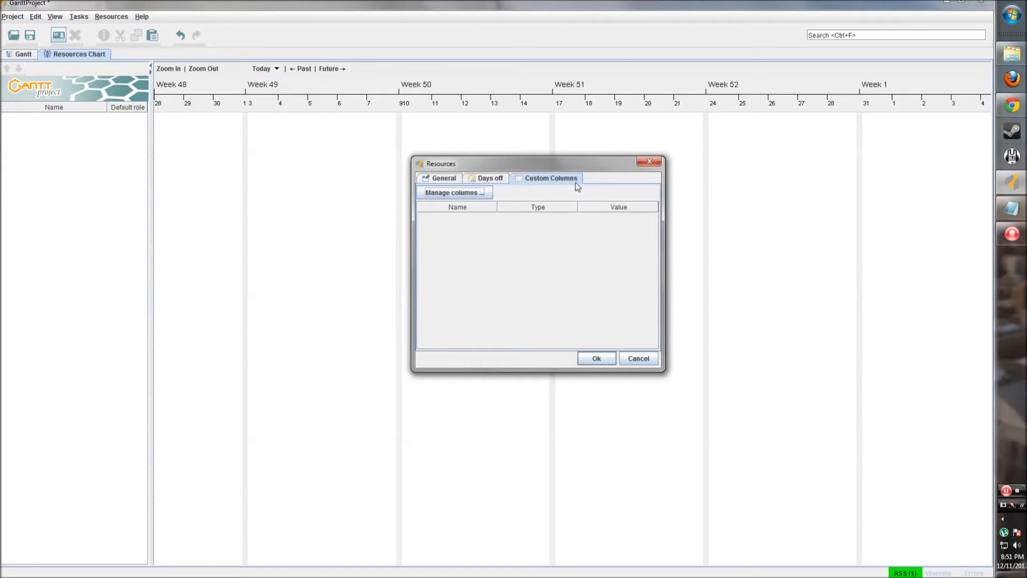
{"action": "left_click", "coordinate": [469, 193]}
{"action": "left_click_drag", "start_coordinate": [463, 225], "coordinate": [551, 169]}
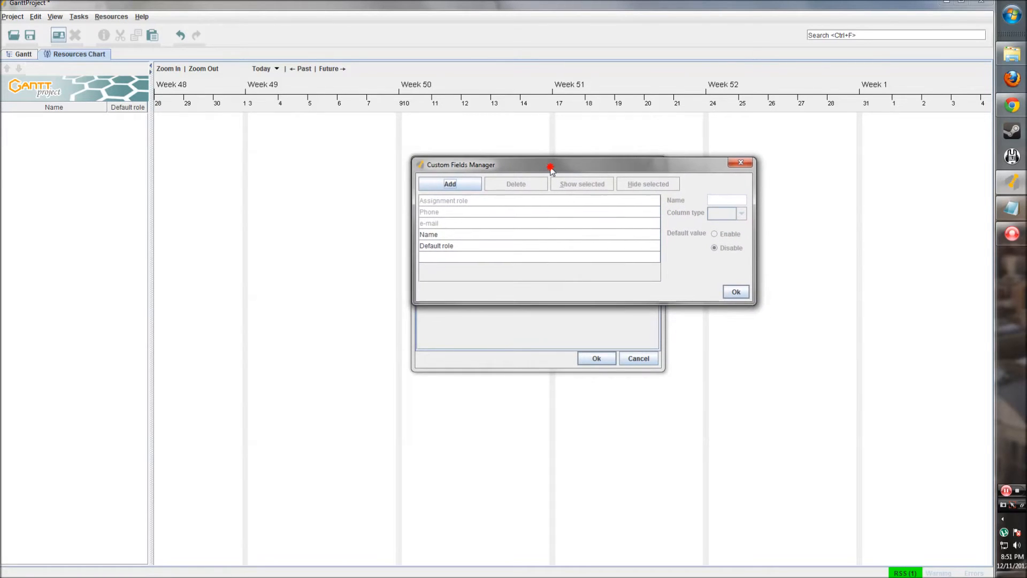
{"action": "left_click", "coordinate": [458, 183]}
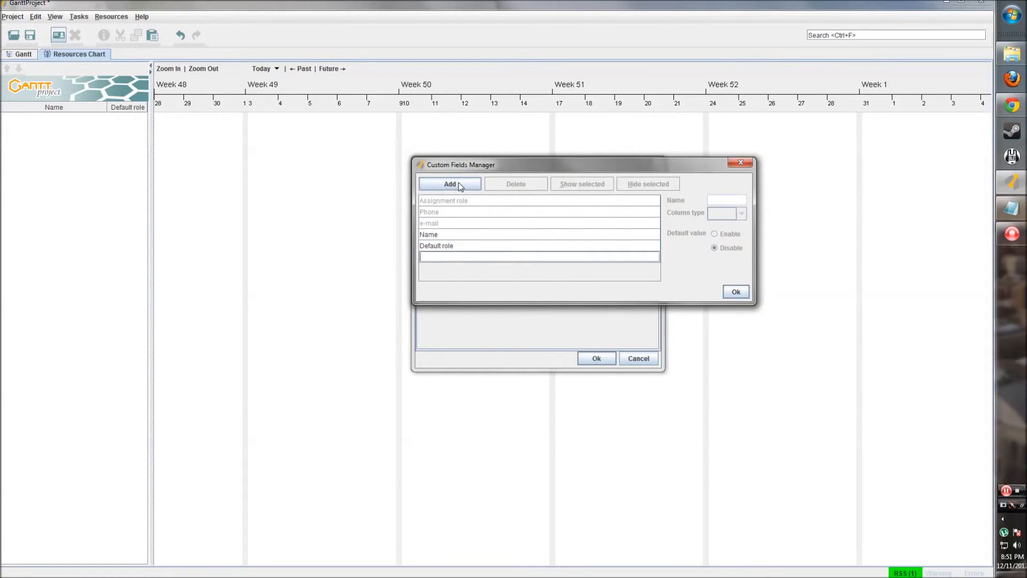
{"action": "left_click", "coordinate": [468, 256]}
{"action": "type", "text": "Full Time"}
{"action": "left_click", "coordinate": [730, 293]}
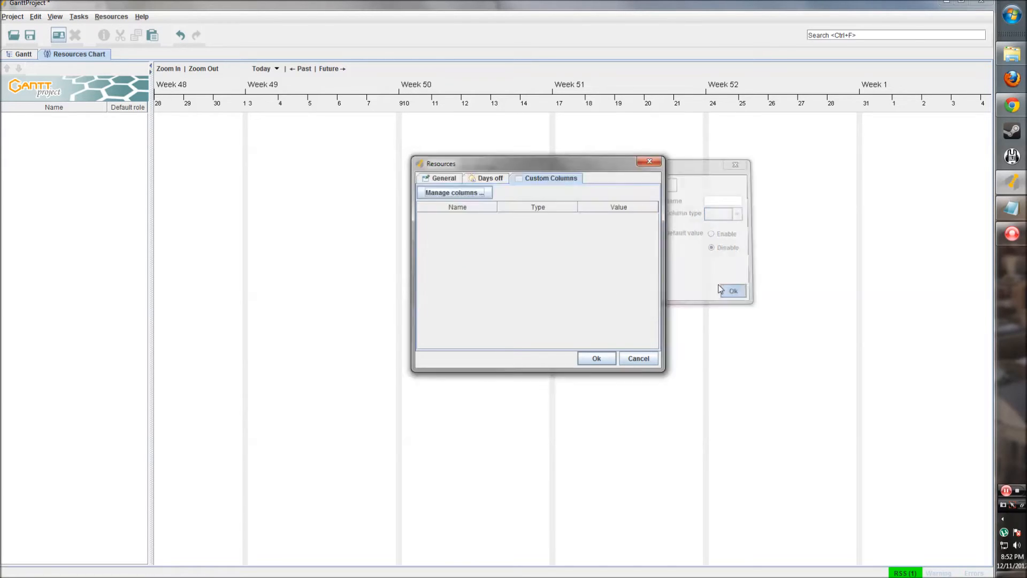
Step: Reopen the column manager from the resource's custom columns and add a column named Full Time
{"action": "left_click", "coordinate": [480, 192]}
{"action": "left_click", "coordinate": [394, 304]}
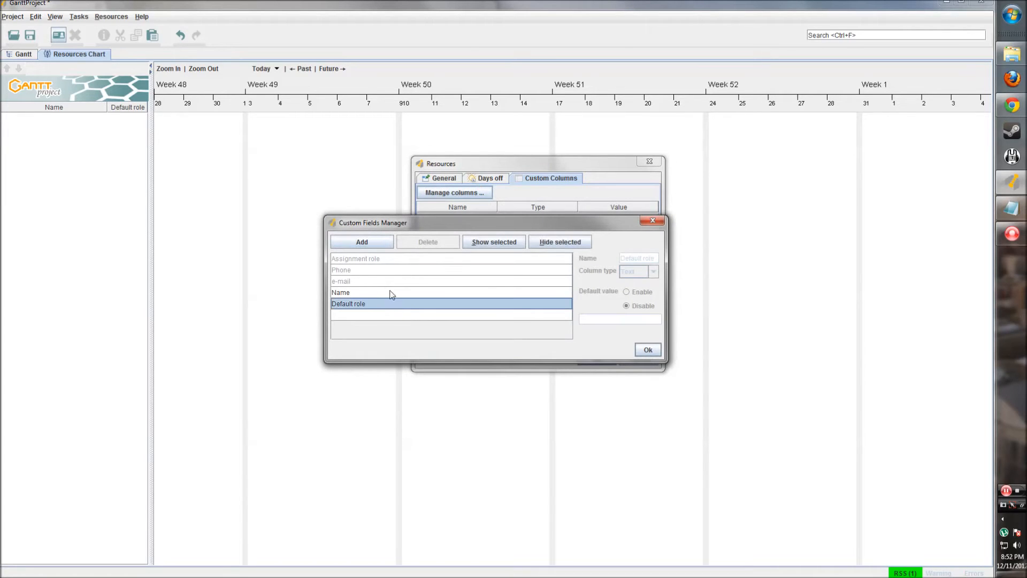
{"action": "left_click", "coordinate": [363, 252]}
{"action": "left_click", "coordinate": [376, 331]}
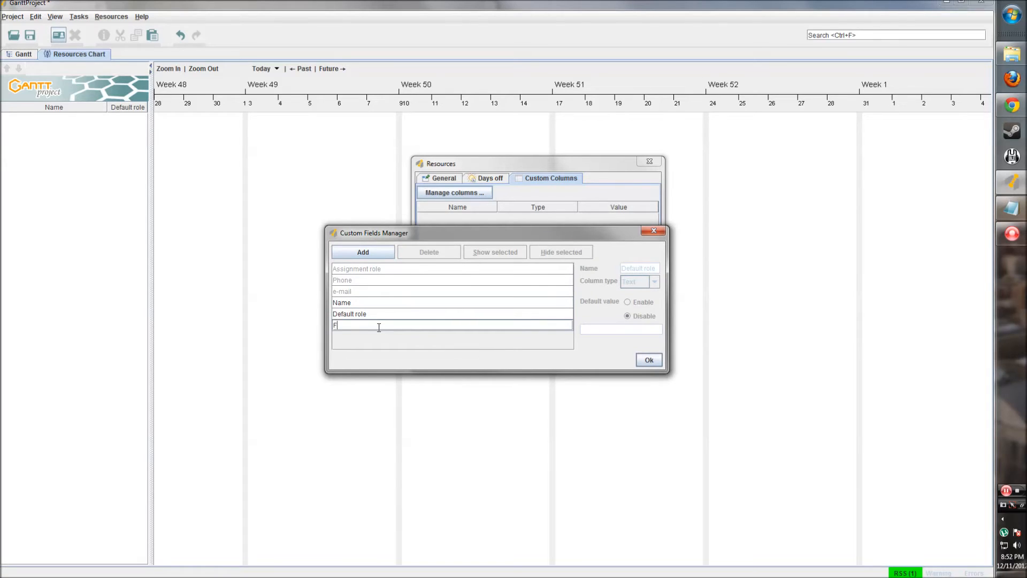
{"action": "left_click", "coordinate": [435, 314]}
{"action": "left_click", "coordinate": [424, 325]}
Step: Set the Full Time column's type to Boolean and enable a default value of True
{"action": "left_click", "coordinate": [655, 282]}
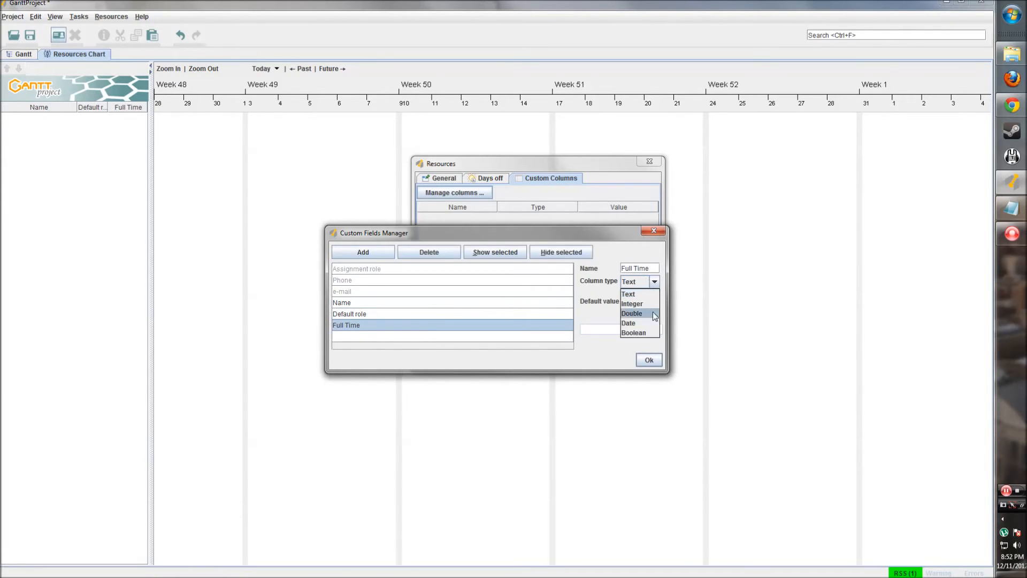
{"action": "left_click", "coordinate": [635, 332]}
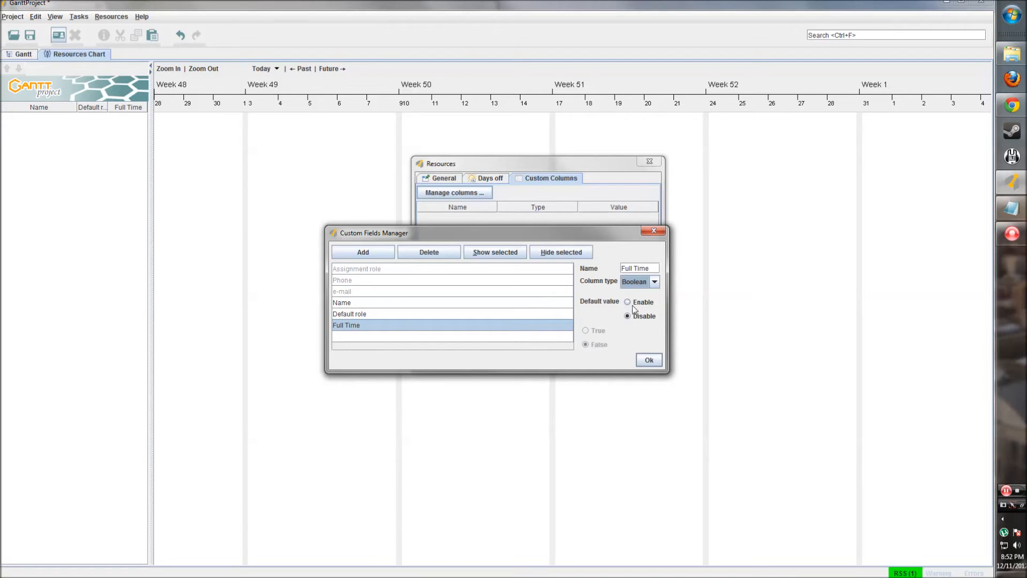
{"action": "left_click", "coordinate": [628, 303]}
{"action": "left_click", "coordinate": [586, 330]}
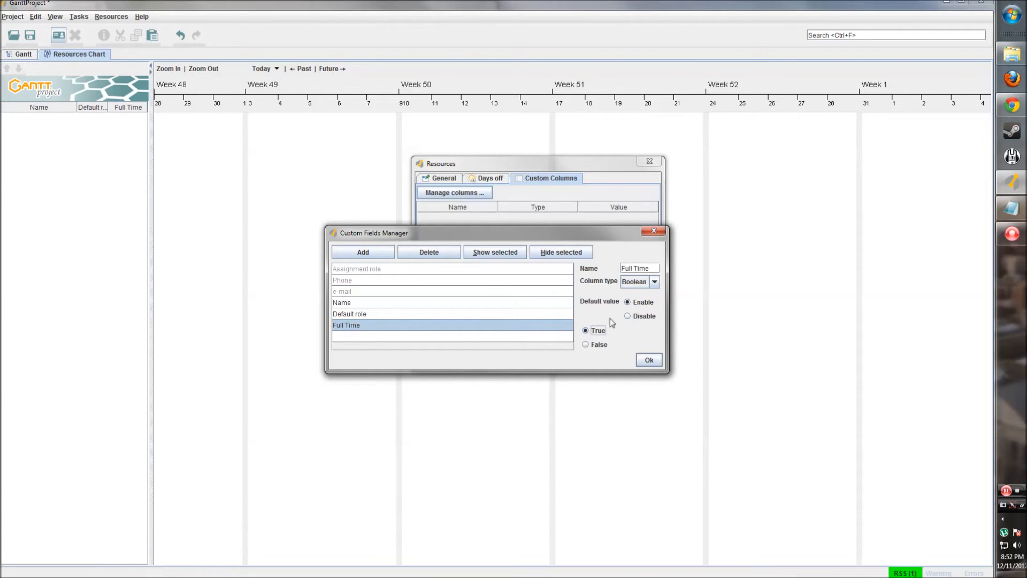
Step: Add another custom resource column named Department
{"action": "left_click", "coordinate": [495, 338]}
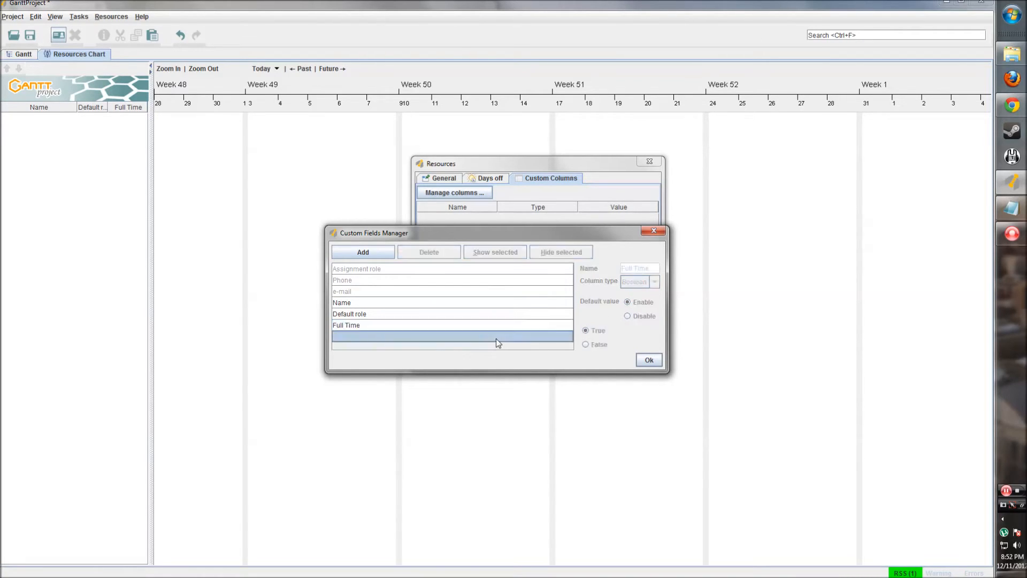
{"action": "left_click", "coordinate": [363, 252]}
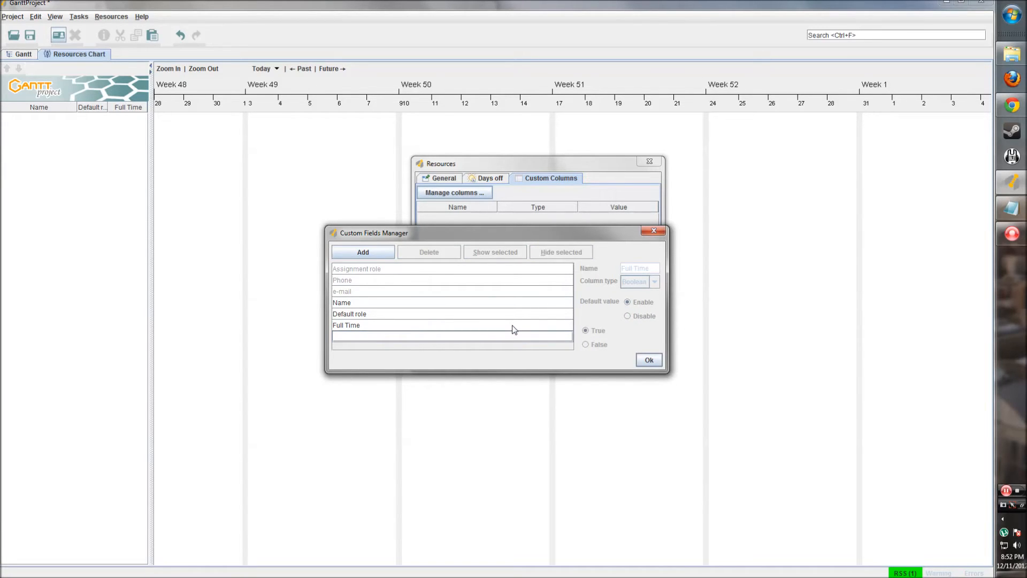
{"action": "type", "text": "Department"}
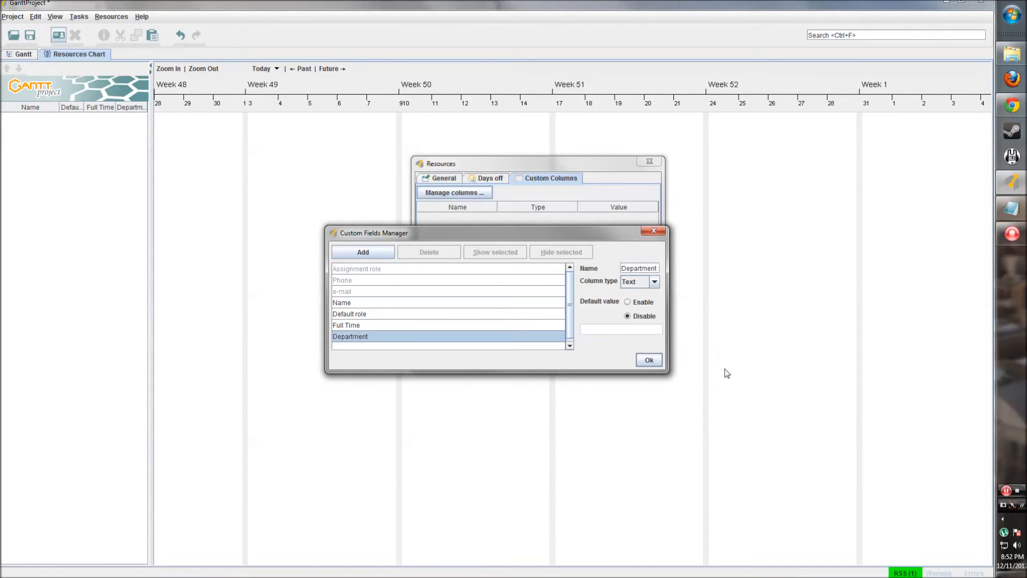
Step: Give the Department column the Text type with Development as its default value, and accept the column definitions
{"action": "left_click", "coordinate": [643, 282]}
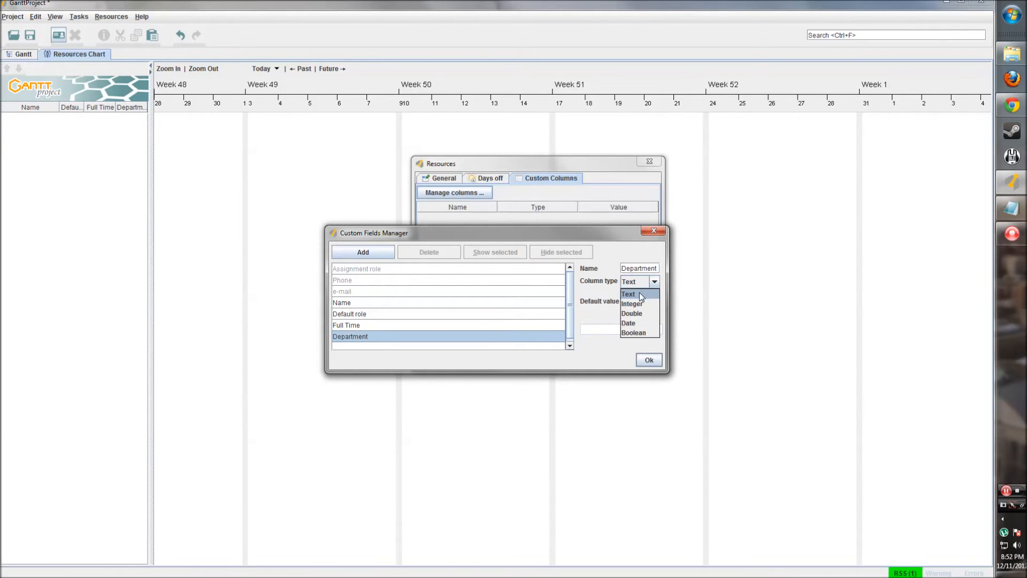
{"action": "left_click", "coordinate": [640, 294]}
{"action": "left_click", "coordinate": [629, 301]}
{"action": "left_click", "coordinate": [606, 329]}
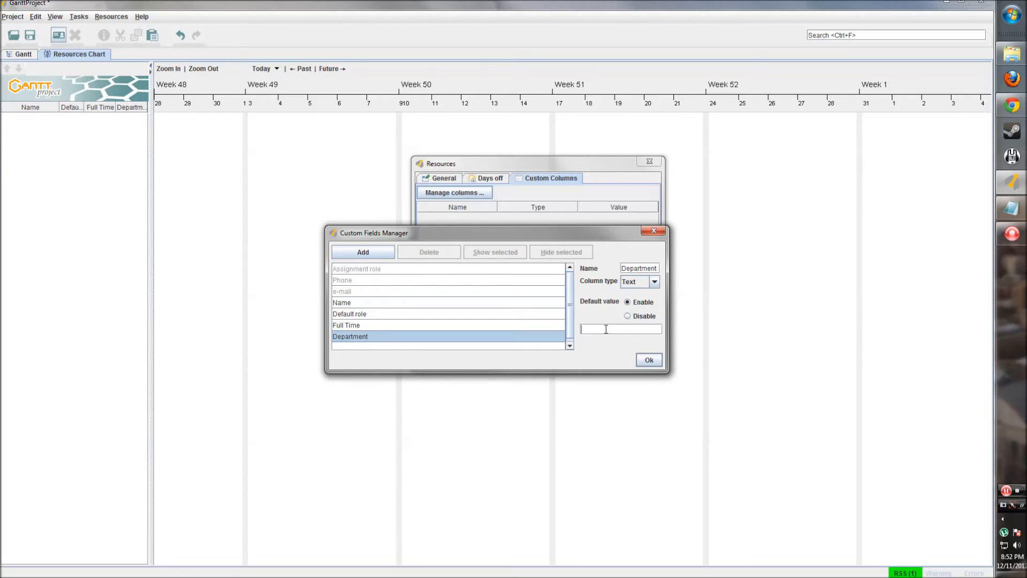
{"action": "type", "text": "Development"}
{"action": "left_click", "coordinate": [506, 324]}
{"action": "left_click", "coordinate": [509, 336]}
{"action": "left_click", "coordinate": [649, 360]}
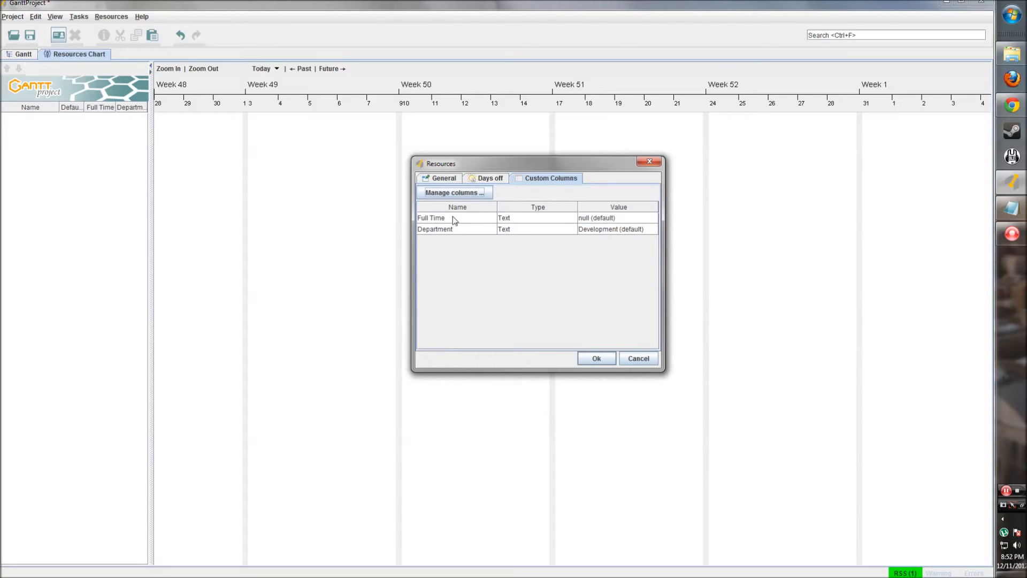
Step: Check the resource's general and custom column details, and confirm its creation
{"action": "left_click", "coordinate": [452, 178]}
{"action": "left_click", "coordinate": [537, 179]}
{"action": "left_click", "coordinate": [449, 181]}
{"action": "left_click", "coordinate": [597, 357]}
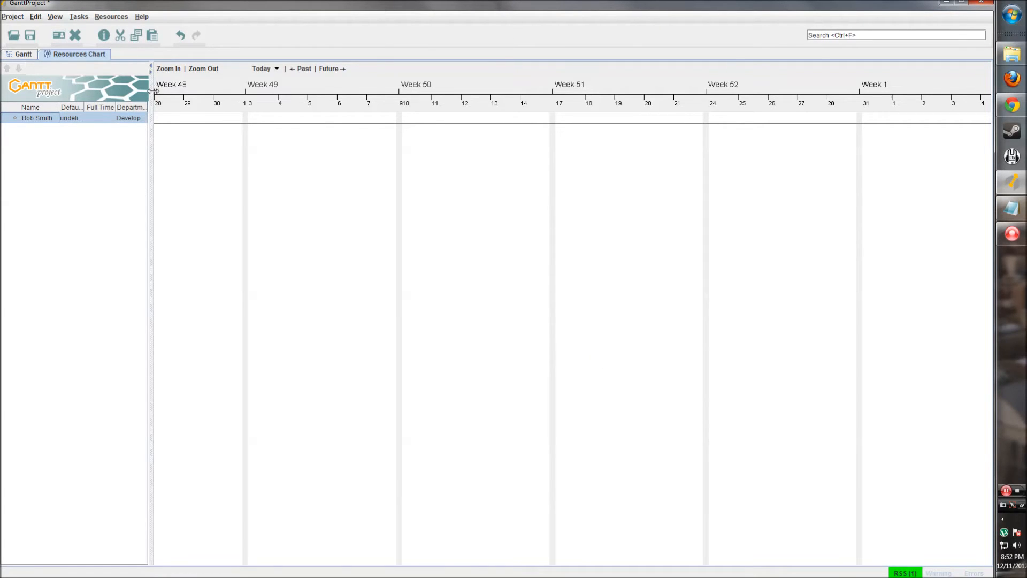
Step: Widen the resource table and its columns, and enter t as the resource's Full Time value
{"action": "left_click_drag", "start_coordinate": [153, 91], "coordinate": [219, 92]}
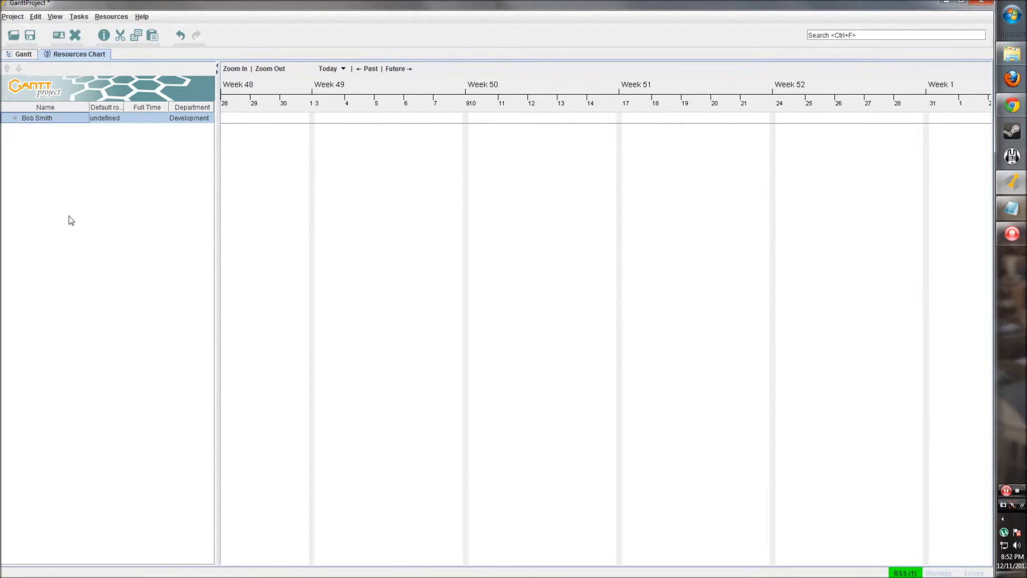
{"action": "left_click_drag", "start_coordinate": [124, 108], "coordinate": [131, 108]}
{"action": "double_click", "coordinate": [152, 117]}
{"action": "left_click", "coordinate": [146, 147]}
{"action": "double_click", "coordinate": [153, 117]}
{"action": "type", "text": "t"}
{"action": "left_click", "coordinate": [149, 144]}
{"action": "left_click_drag", "start_coordinate": [216, 141], "coordinate": [233, 141]}
{"action": "left_click", "coordinate": [169, 151]}
Step: Examine the actions available for the resource, and view the Gantt chart before returning to the Resources Chart
{"action": "left_click", "coordinate": [53, 118]}
{"action": "right_click", "coordinate": [23, 122]}
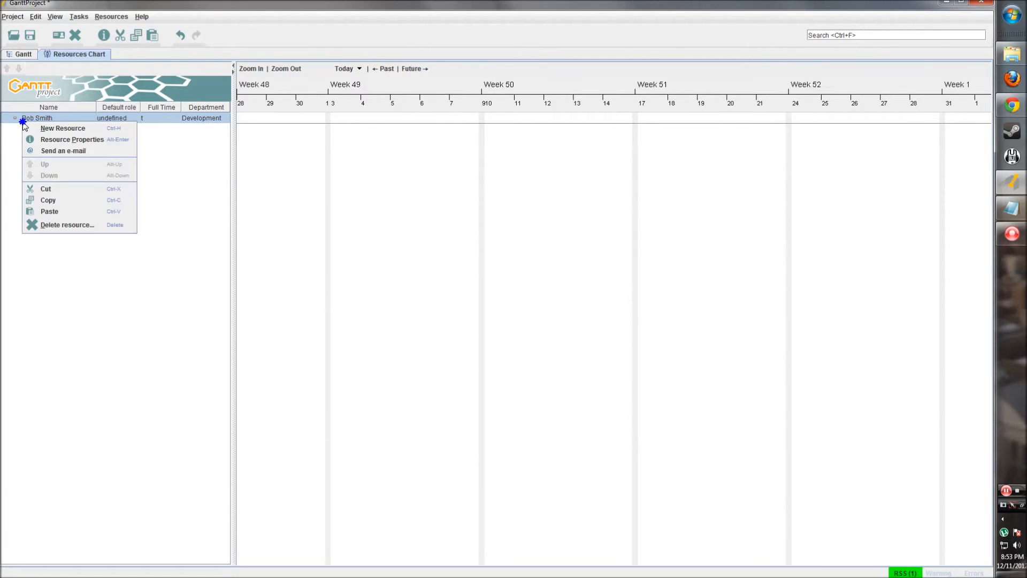
{"action": "left_click", "coordinate": [105, 273]}
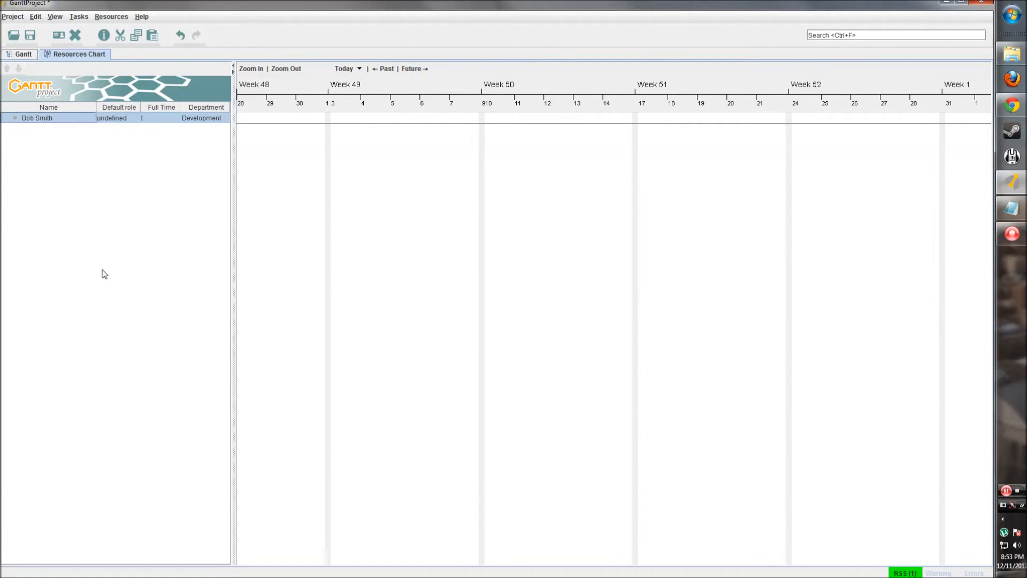
{"action": "right_click", "coordinate": [51, 117]}
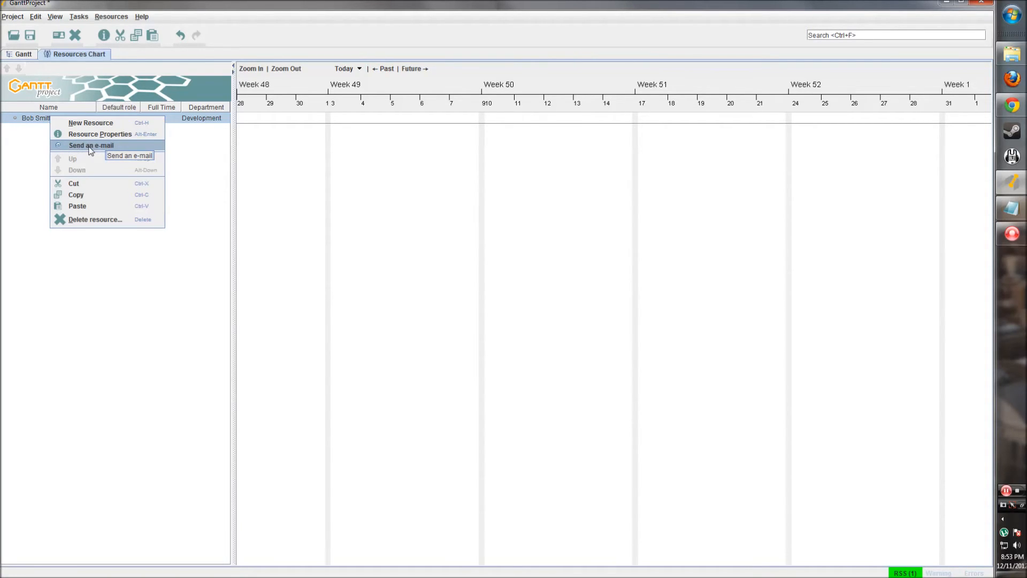
{"action": "left_click", "coordinate": [32, 132]}
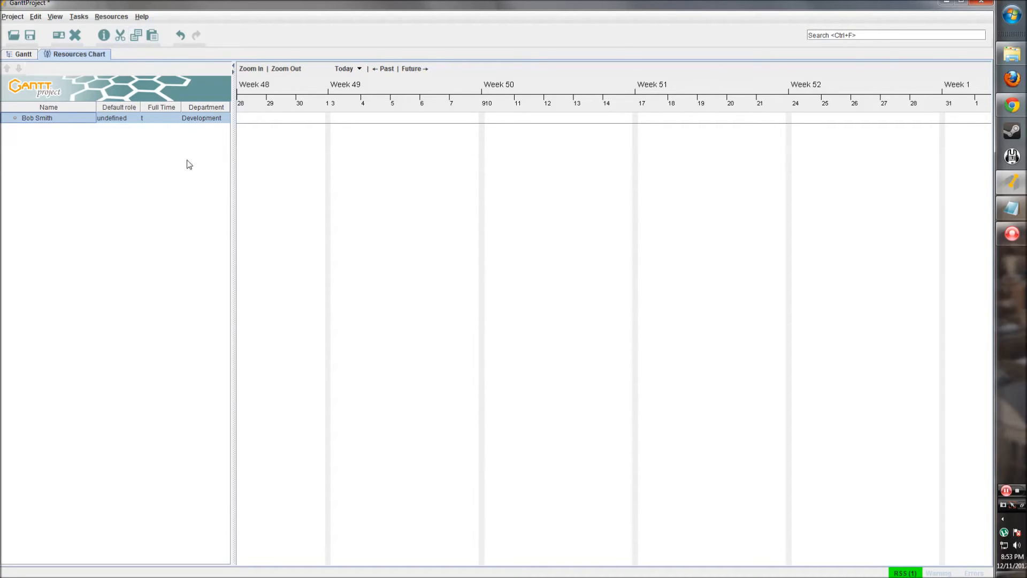
{"action": "left_click", "coordinate": [17, 54]}
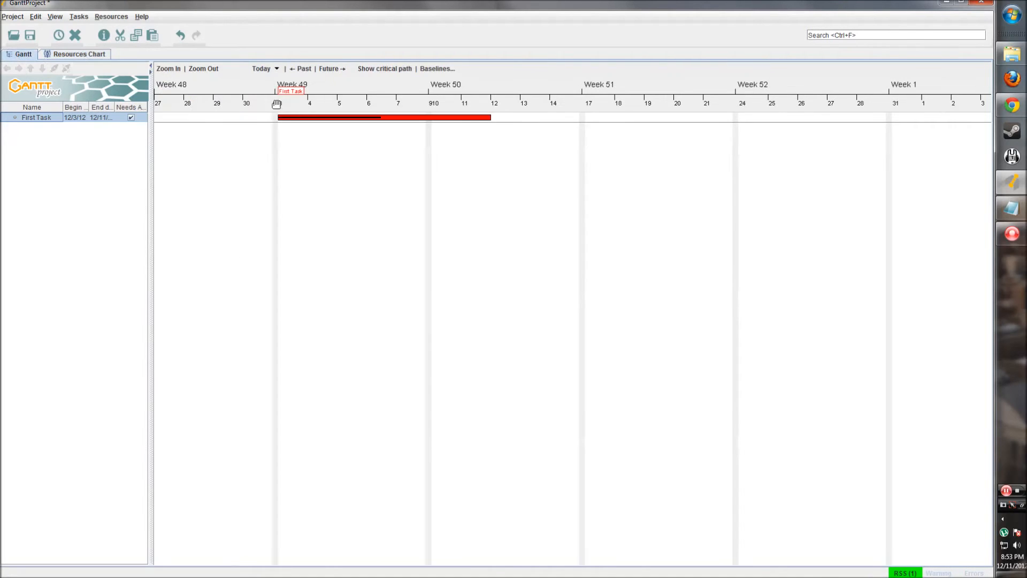
{"action": "left_click", "coordinate": [96, 55]}
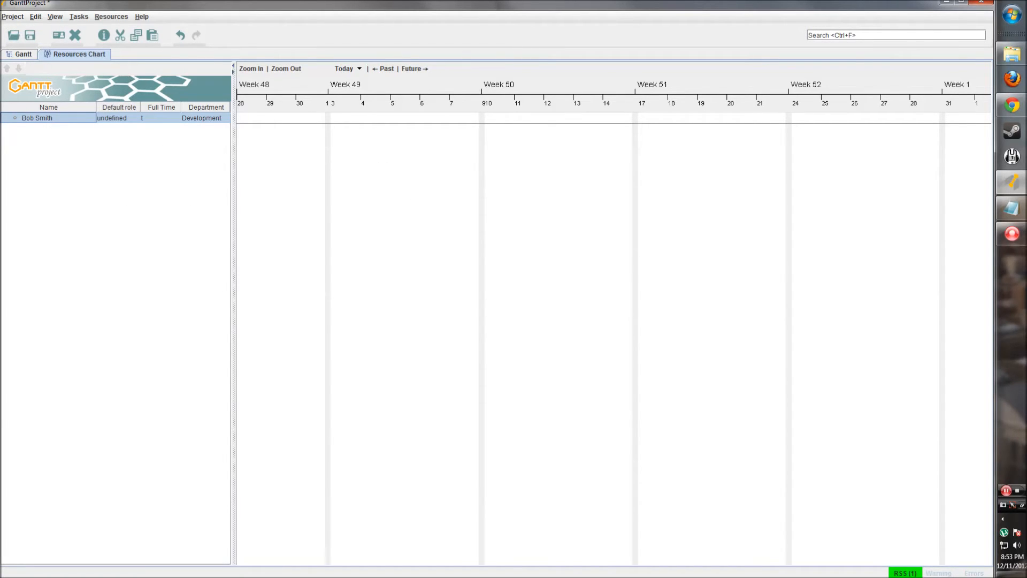
Step: Start a new project without saving the current one, and name it Tutorial Project
{"action": "left_click", "coordinate": [15, 18]}
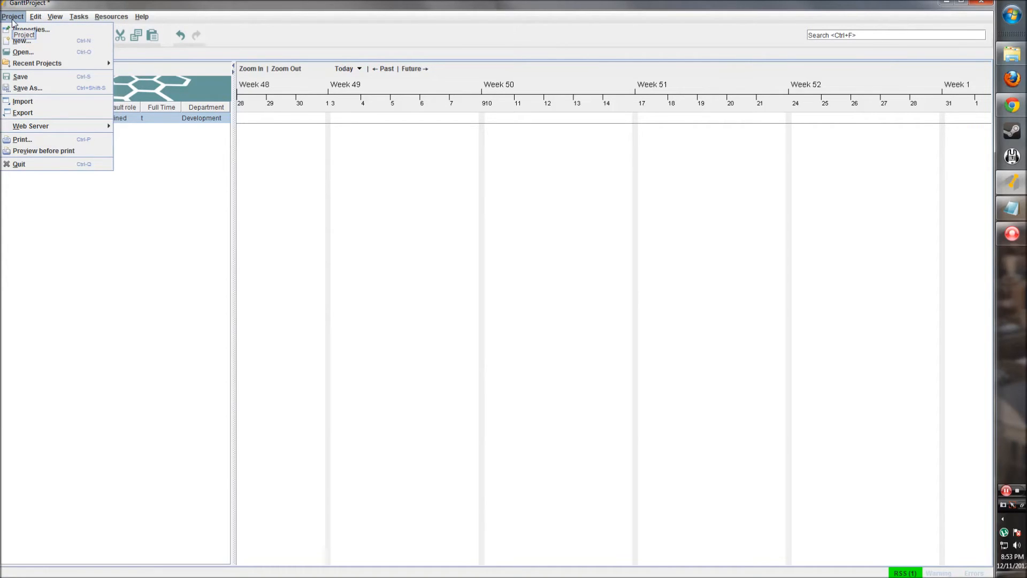
{"action": "left_click", "coordinate": [46, 41]}
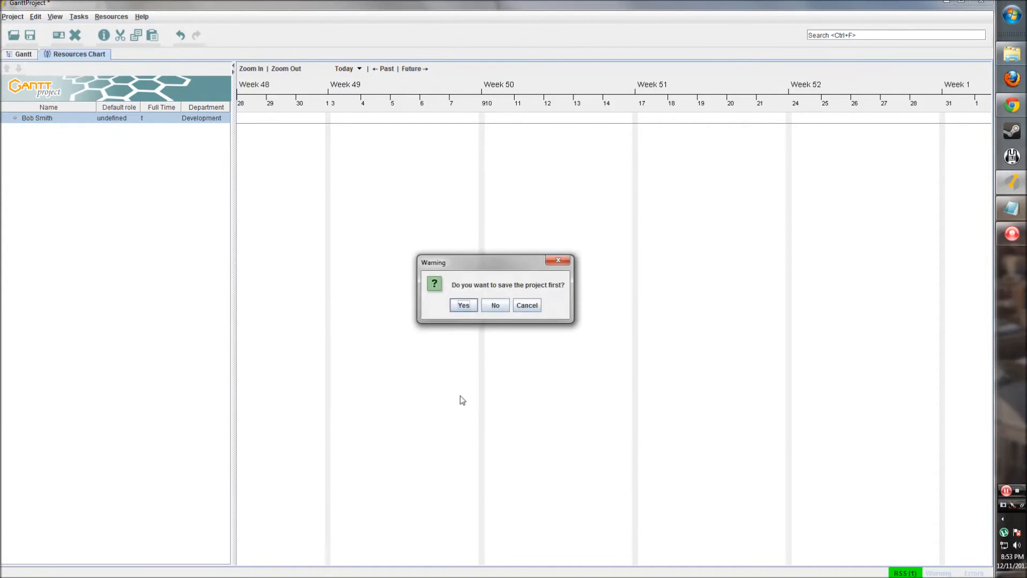
{"action": "left_click", "coordinate": [495, 305]}
{"action": "triple_click", "coordinate": [487, 216]}
{"action": "left_click", "coordinate": [505, 217]}
{"action": "left_click_drag", "start_coordinate": [505, 217], "coordinate": [403, 217]}
{"action": "type", "text": "Tutorial Proj"}
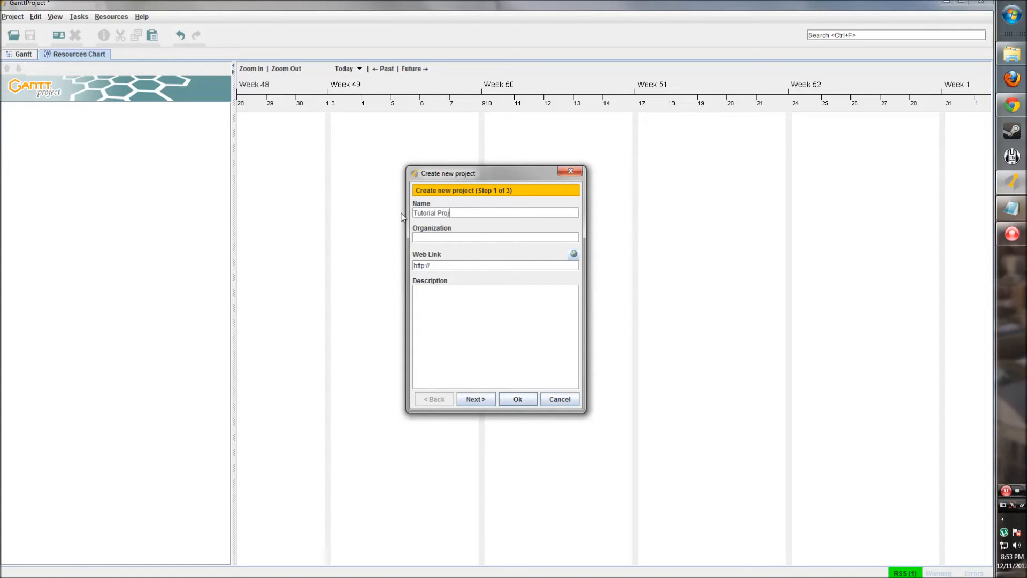
Step: Set the project's organization to Somecompany and its description to "This is a tutorial project"
{"action": "left_click", "coordinate": [518, 238]}
{"action": "type", "text": "Somecompan"}
{"action": "left_click_drag", "start_coordinate": [436, 266], "coordinate": [413, 267]}
{"action": "left_click", "coordinate": [435, 266]}
{"action": "left_click", "coordinate": [436, 266]}
{"action": "left_click", "coordinate": [442, 265]}
{"action": "left_click", "coordinate": [463, 304]}
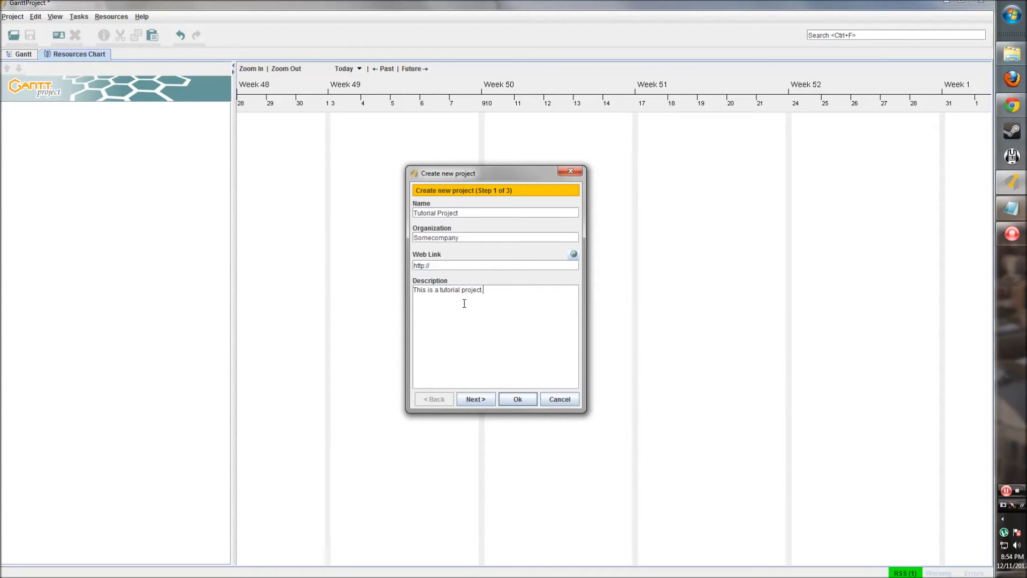
Step: Include the Software Development role set in the new project's domain
{"action": "left_click", "coordinate": [475, 399]}
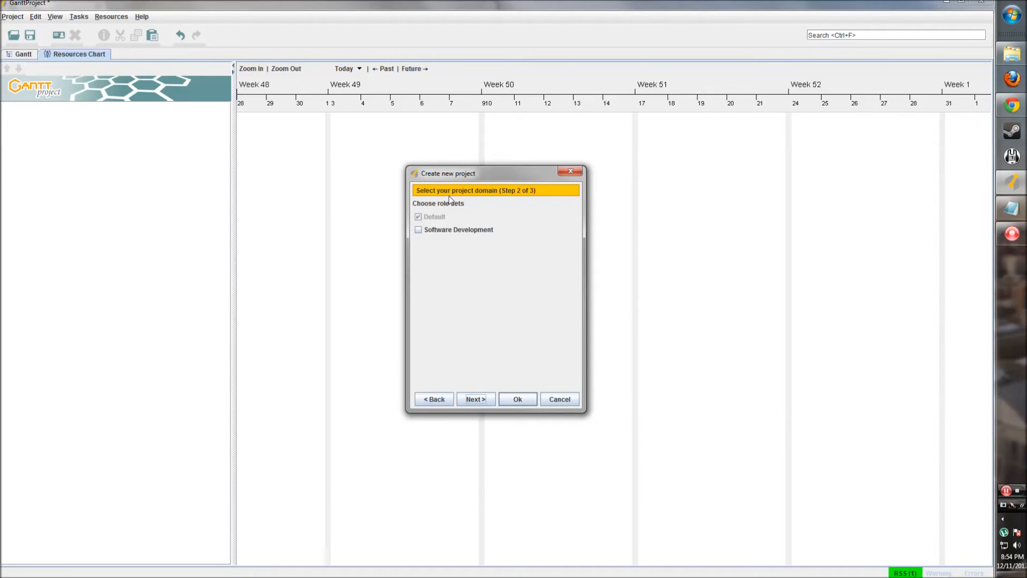
{"action": "mouse_move", "coordinate": [419, 220]}
{"action": "left_click", "coordinate": [418, 230]}
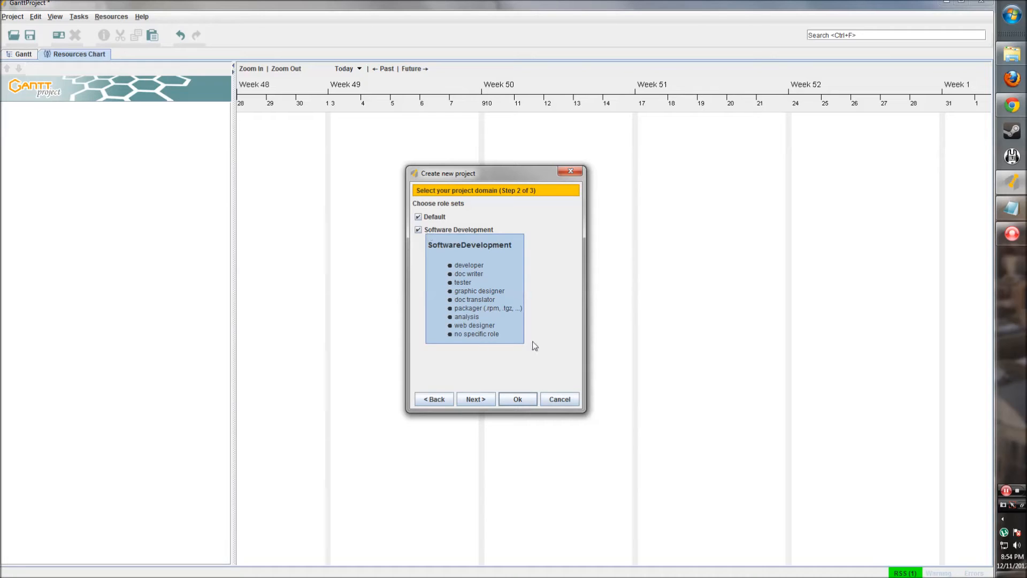
Step: Set the holiday calendar to United States, let no tasks run on weekends, and create the project
{"action": "left_click", "coordinate": [478, 401]}
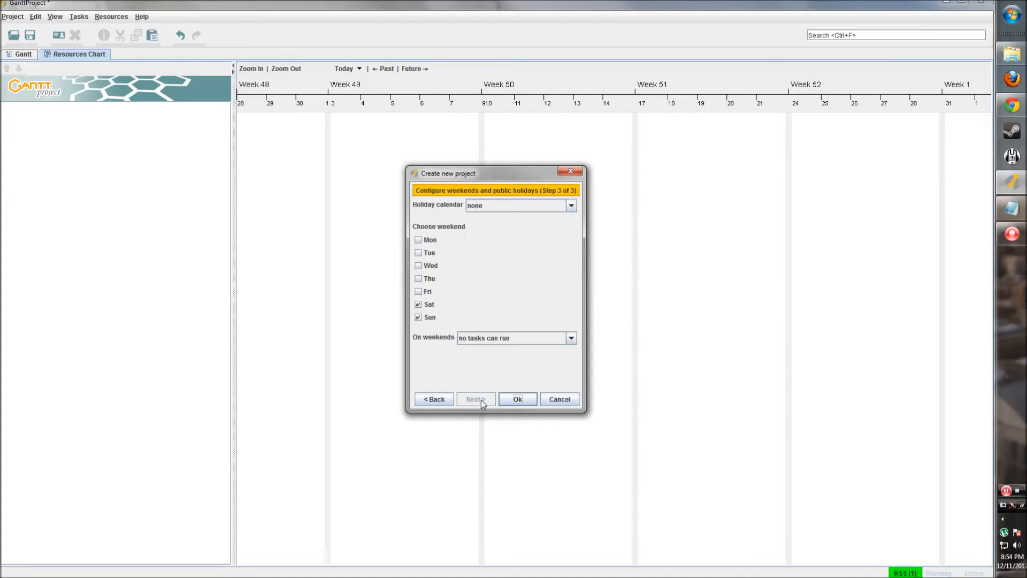
{"action": "left_click", "coordinate": [522, 208]}
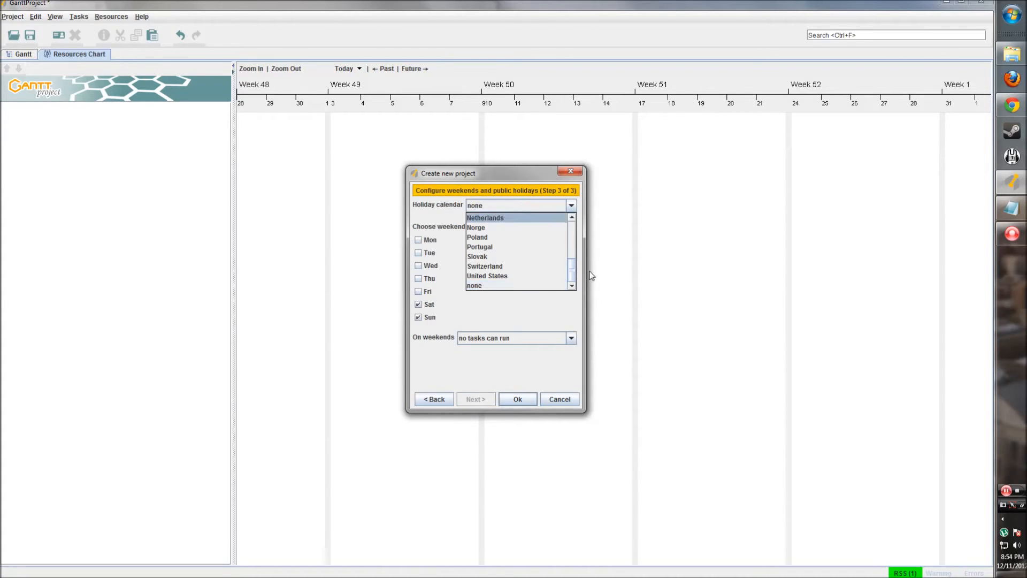
{"action": "mouse_move", "coordinate": [572, 272]}
{"action": "left_mouse_down"}
{"action": "mouse_move", "coordinate": [575, 222]}
{"action": "mouse_move", "coordinate": [570, 275]}
{"action": "left_mouse_up"}
{"action": "left_click", "coordinate": [502, 272]}
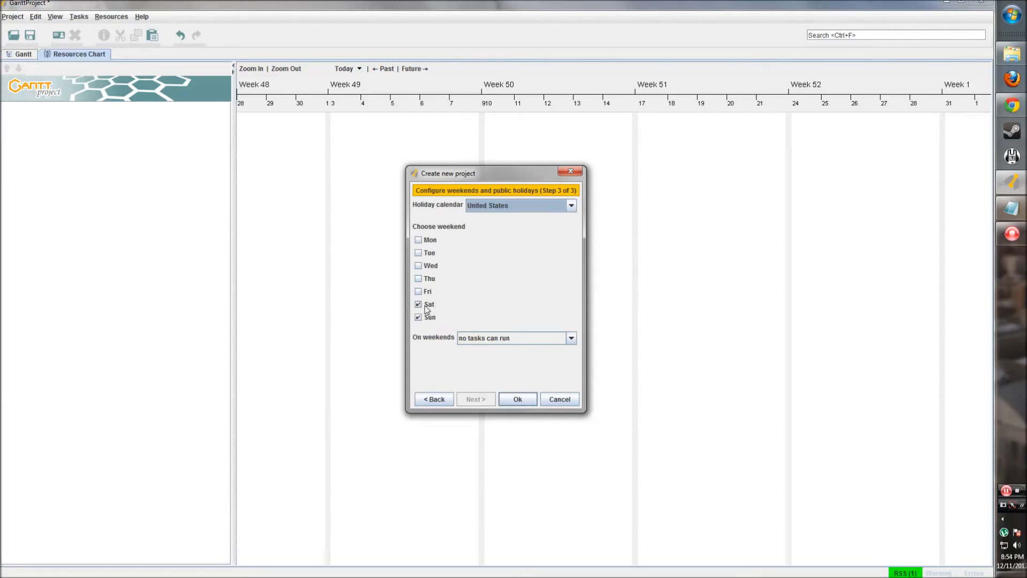
{"action": "left_click", "coordinate": [565, 339]}
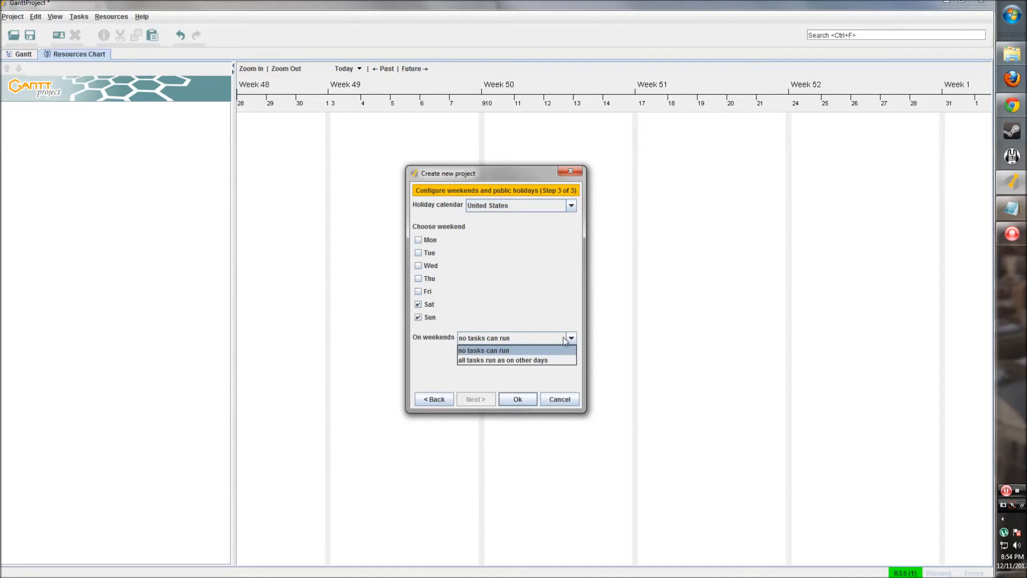
{"action": "left_click", "coordinate": [506, 348]}
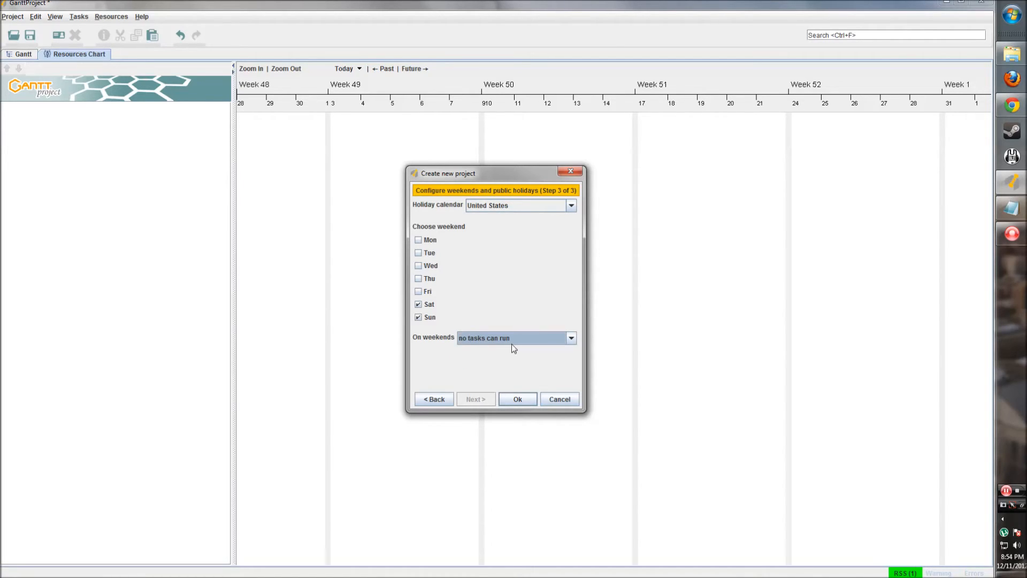
{"action": "left_click", "coordinate": [516, 400]}
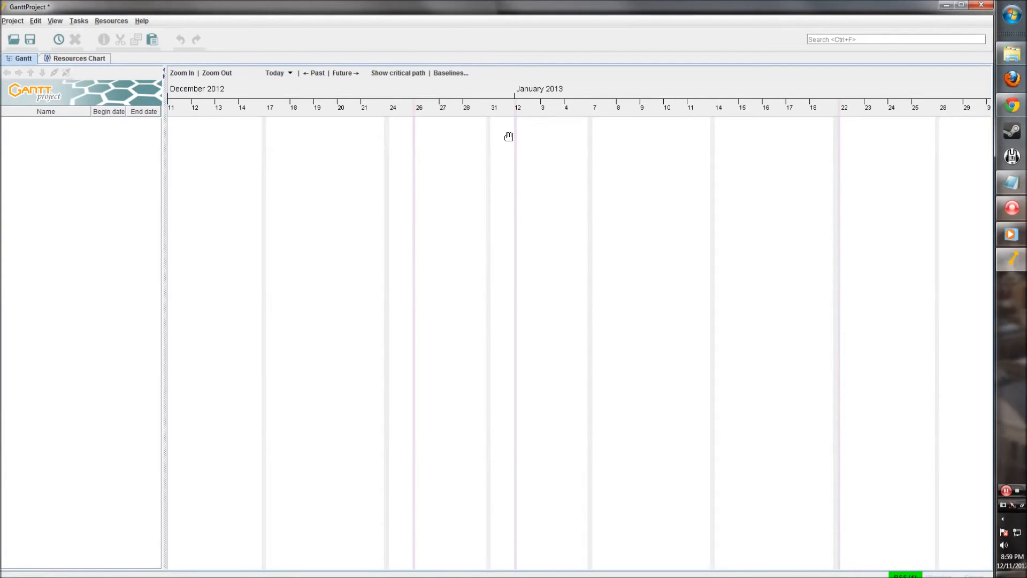
Step: Add a task named "Design the page" to the Gantt chart
{"action": "left_click", "coordinate": [961, 4]}
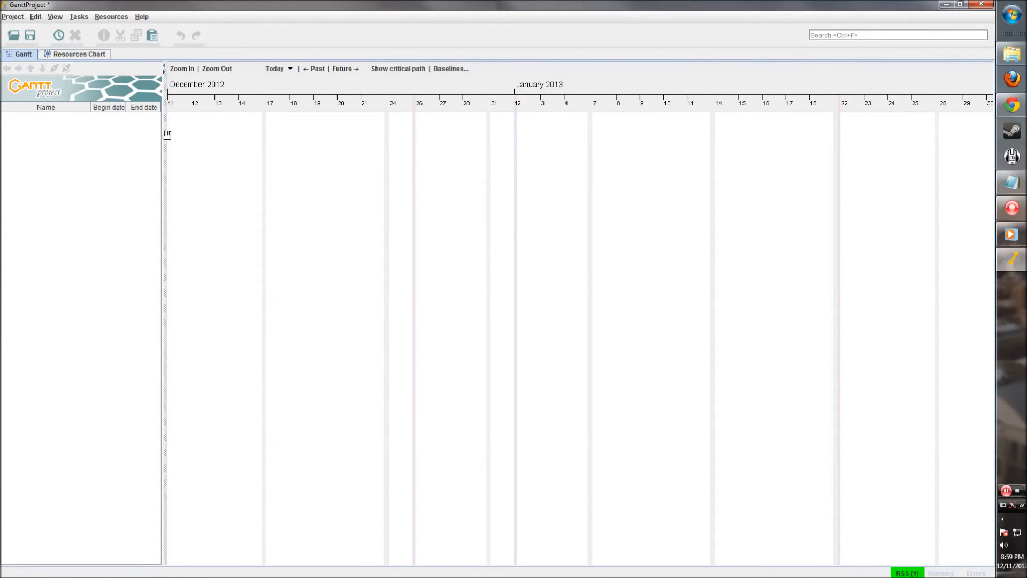
{"action": "left_click_drag", "start_coordinate": [161, 138], "coordinate": [159, 139]}
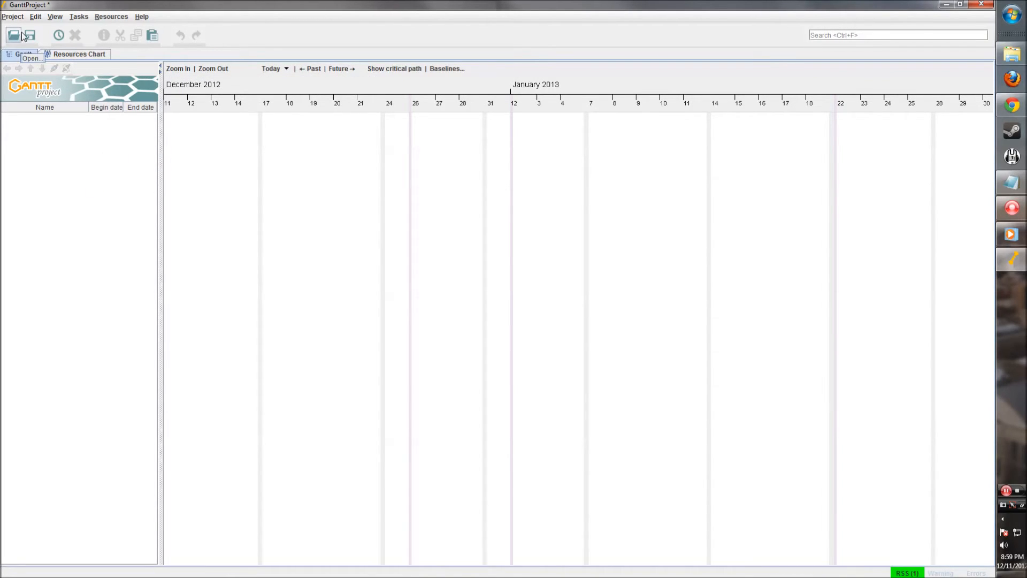
{"action": "left_click", "coordinate": [59, 35]}
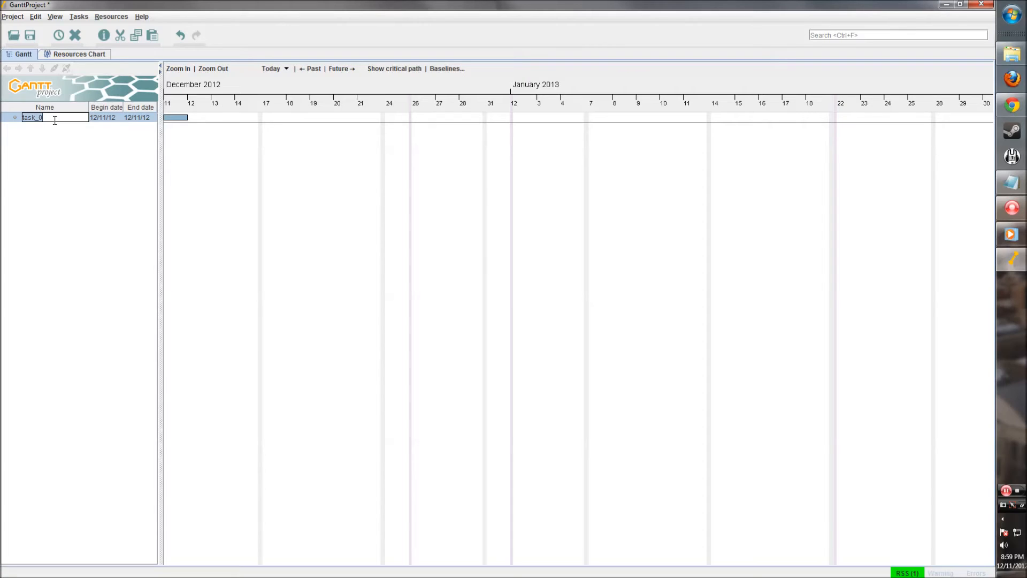
{"action": "type", "text": "Design the page"}
{"action": "key", "text": "Return"}
Step: Add a second task named "Code html for page"
{"action": "right_click", "coordinate": [57, 150]}
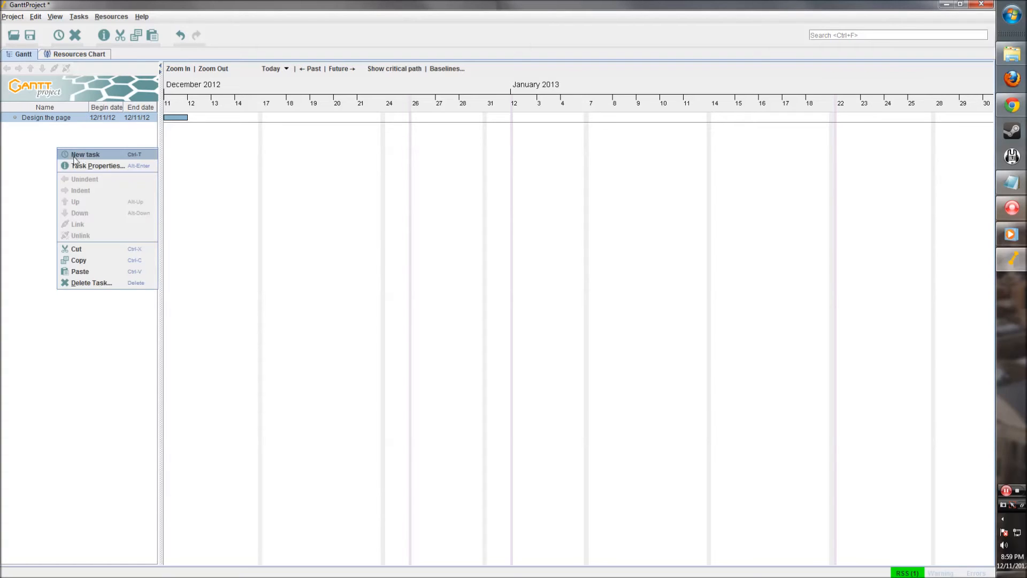
{"action": "left_click", "coordinate": [75, 155]}
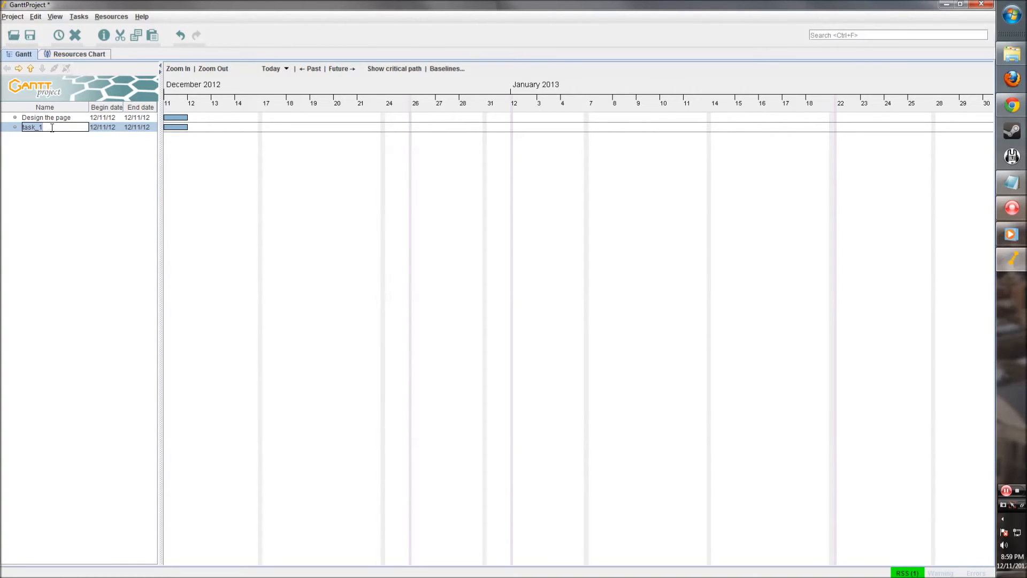
{"action": "type", "text": "Code html for page"}
{"action": "left_click", "coordinate": [87, 147]}
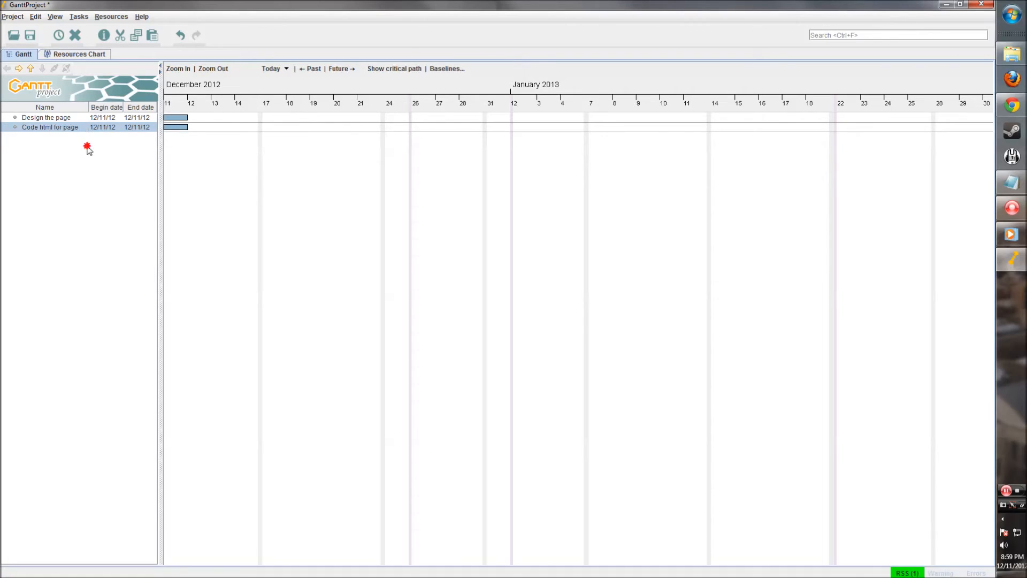
Step: Add a third task named "Code javascript for page"
{"action": "right_click", "coordinate": [88, 147]}
{"action": "left_click", "coordinate": [131, 156]}
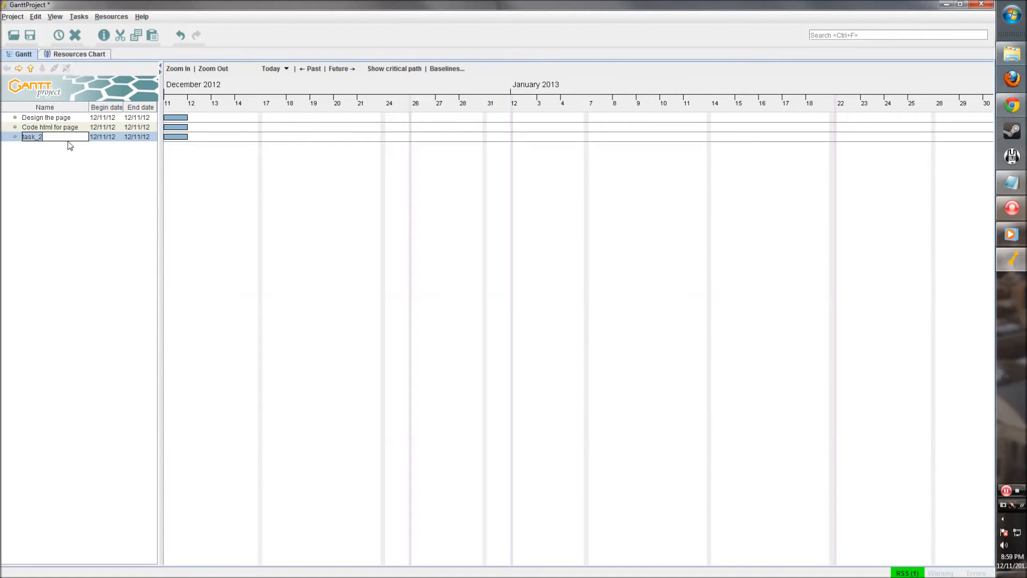
{"action": "type", "text": "Code "}
{"action": "type", "text": "javascript"}
{"action": "type", "text": " for page"}
Step: Add a fourth task named "Release the page", and widen the task table so the full task names fit
{"action": "right_click", "coordinate": [56, 159]}
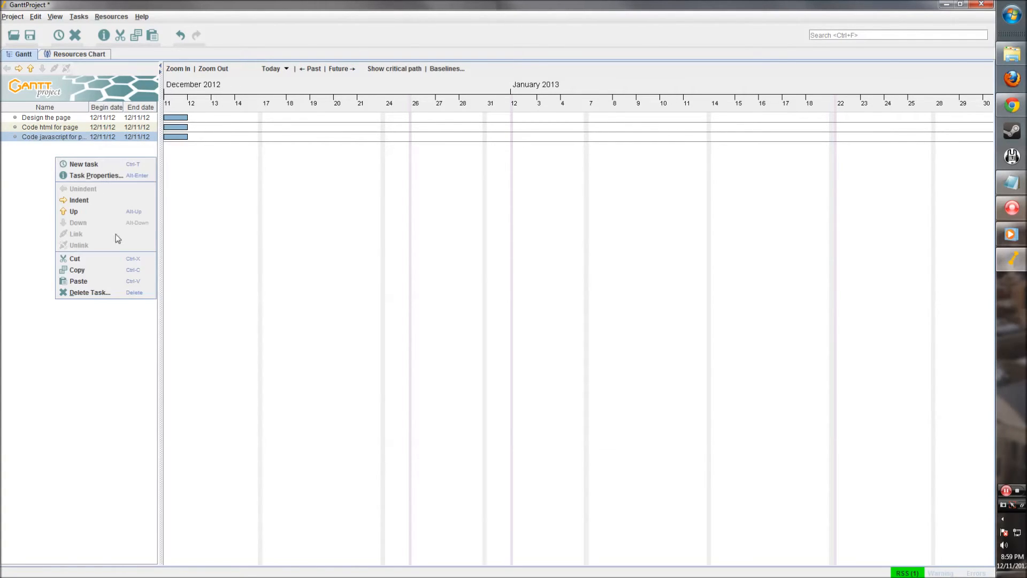
{"action": "left_click", "coordinate": [131, 167]}
{"action": "type", "text": "relea"}
{"action": "key", "text": "BackSpace"}
{"action": "key", "text": "BackSpace"}
{"action": "key", "text": "BackSpace"}
{"action": "key", "text": "BackSpace"}
{"action": "type", "text": "elease the page"}
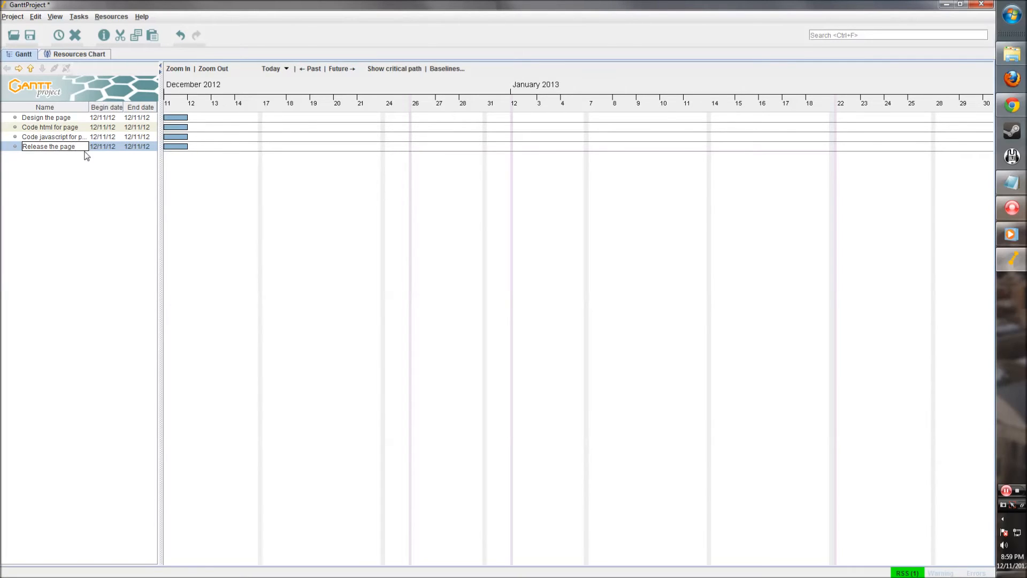
{"action": "left_click", "coordinate": [83, 214]}
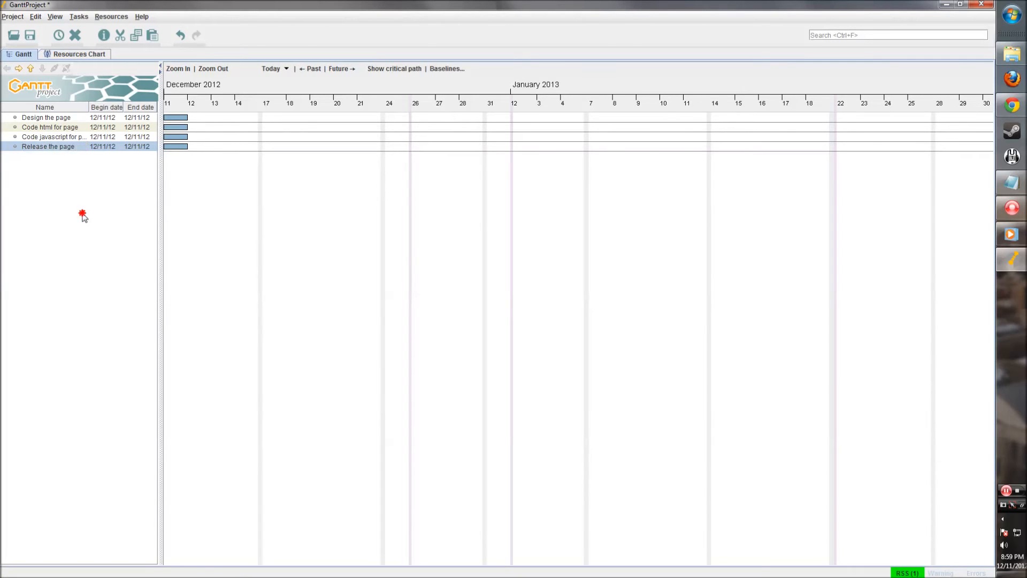
{"action": "left_click_drag", "start_coordinate": [159, 116], "coordinate": [166, 116]}
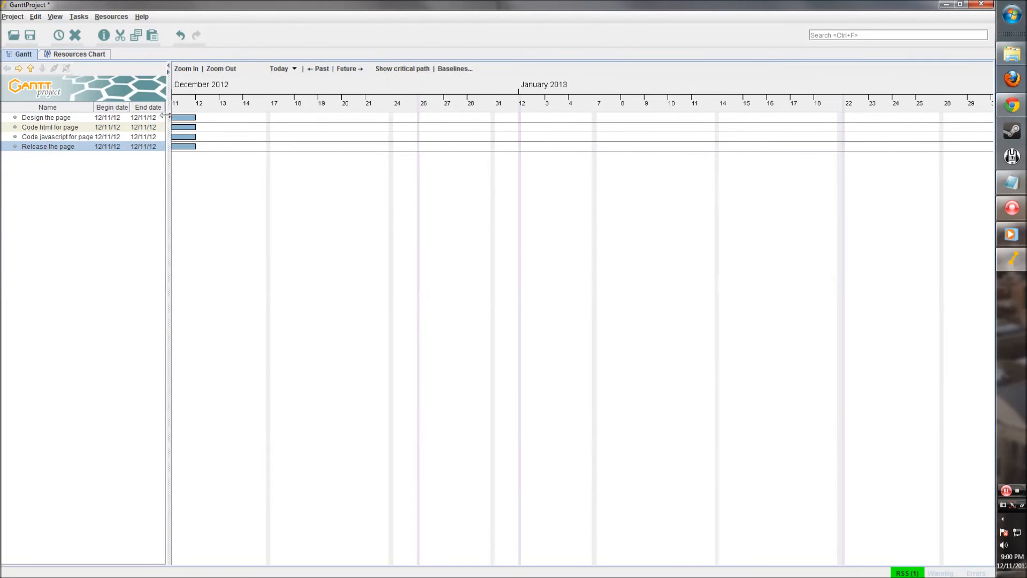
Step: Extend the "Design the page" bar in the chart so the task ends on December 14, 2012
{"action": "right_click", "coordinate": [316, 176]}
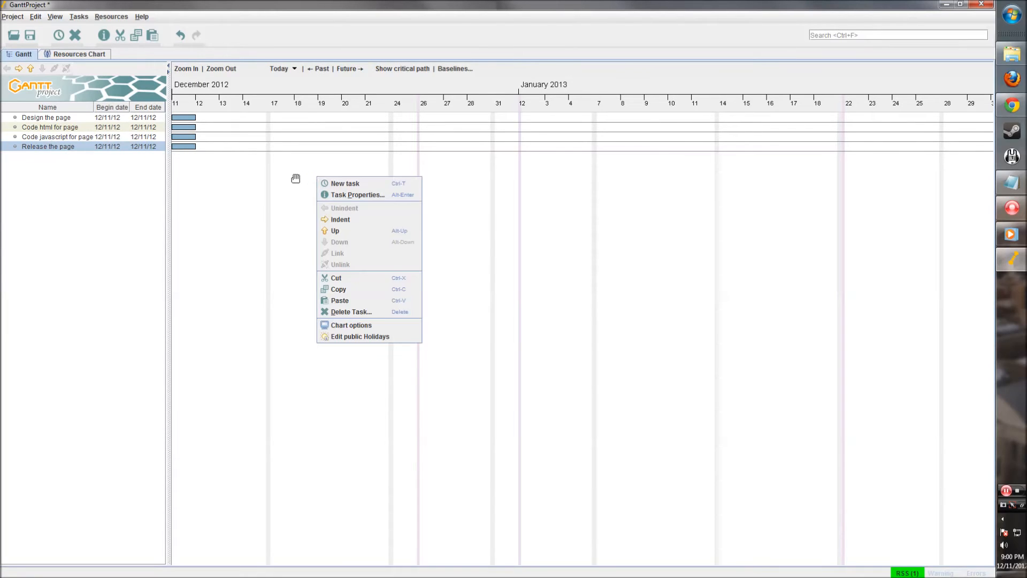
{"action": "left_click", "coordinate": [295, 178]}
{"action": "left_click_drag", "start_coordinate": [237, 187], "coordinate": [378, 198]}
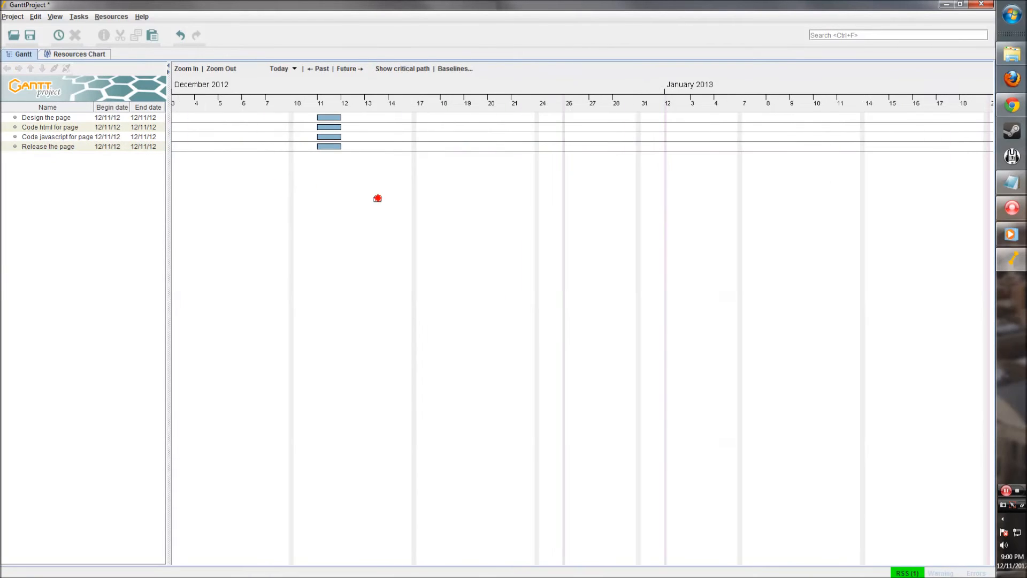
{"action": "left_click", "coordinate": [332, 117]}
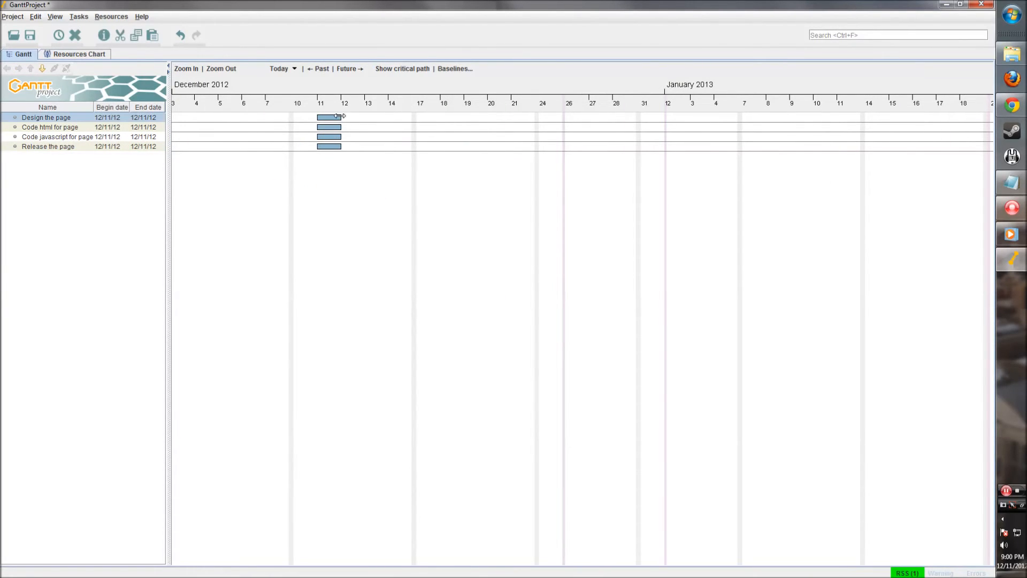
{"action": "left_click_drag", "start_coordinate": [340, 116], "coordinate": [415, 119]}
Step: In the properties of "Design the page", add an Earliest begin constraint of December 12, 2012
{"action": "right_click", "coordinate": [346, 118]}
{"action": "left_click", "coordinate": [373, 136]}
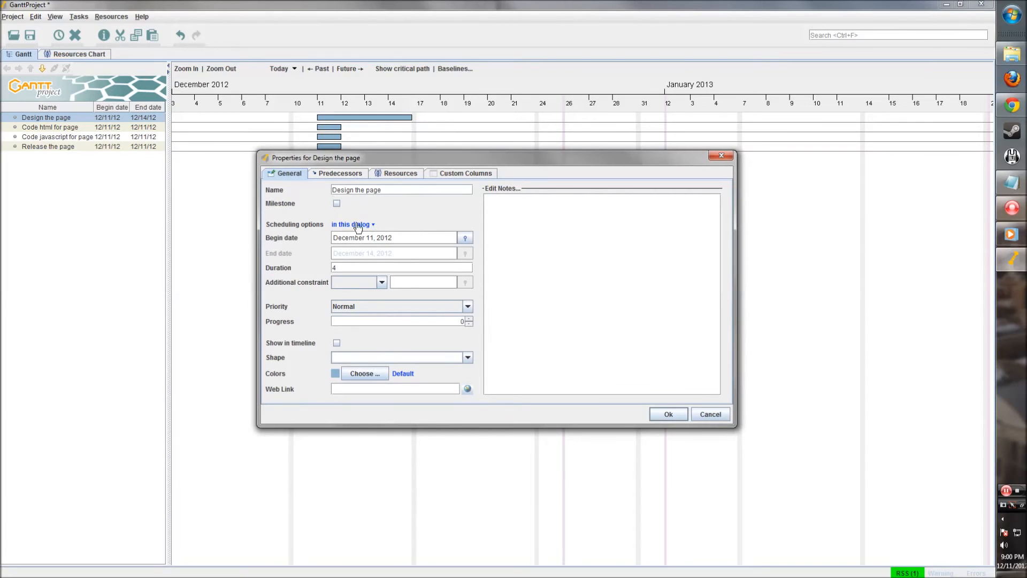
{"action": "left_click", "coordinate": [382, 282]}
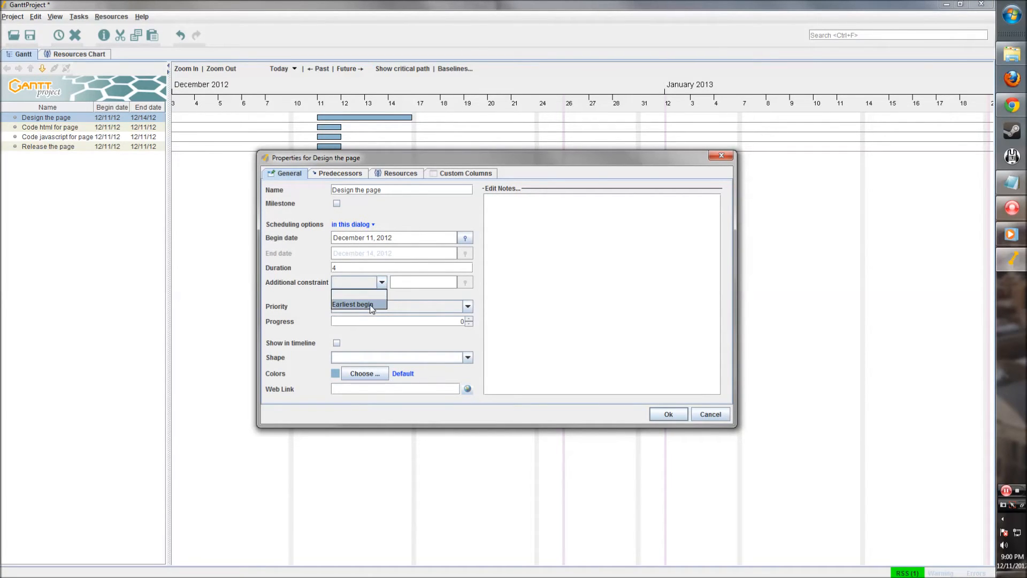
{"action": "left_click", "coordinate": [353, 304]}
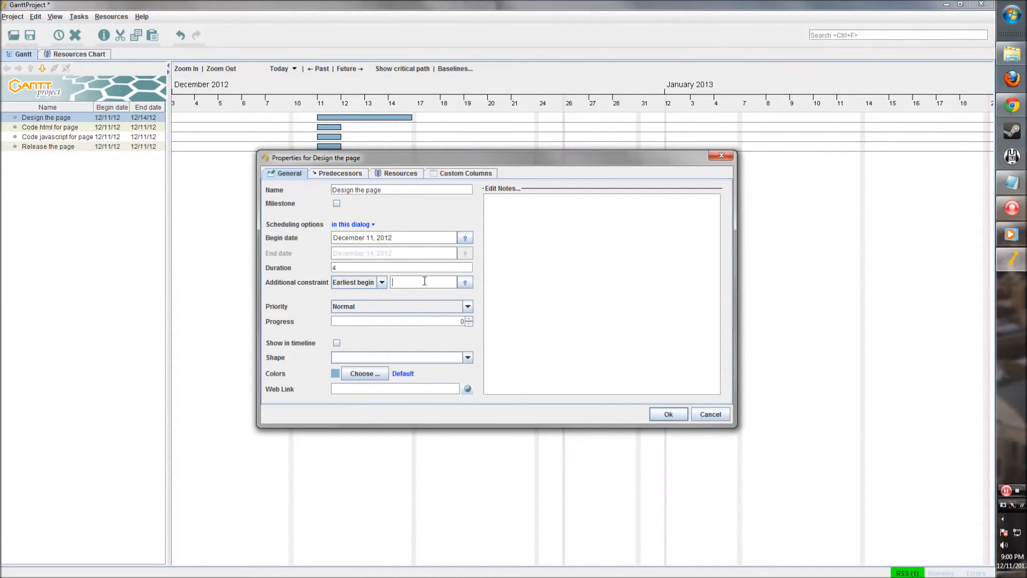
{"action": "left_click", "coordinate": [465, 283]}
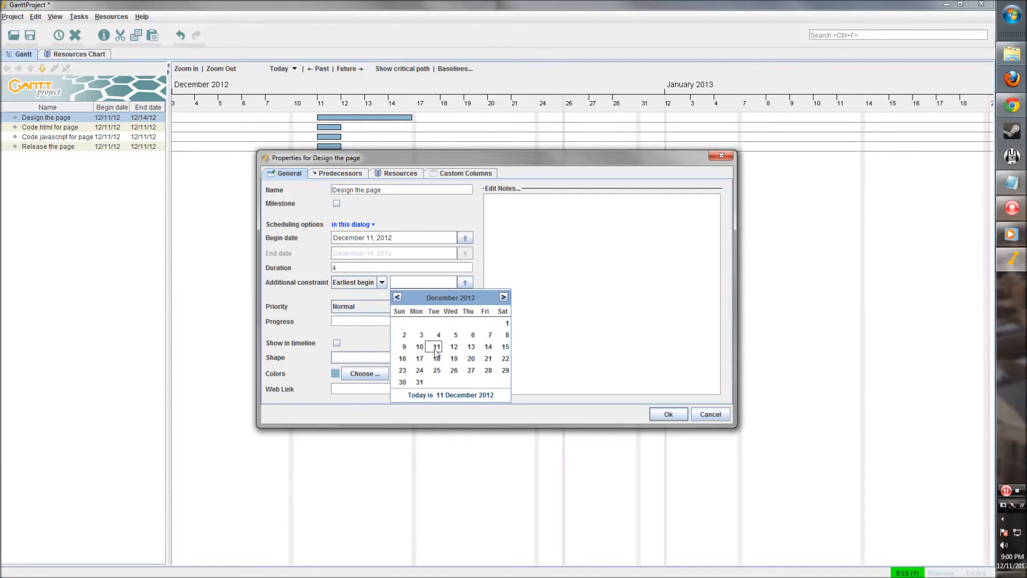
{"action": "left_click", "coordinate": [453, 347]}
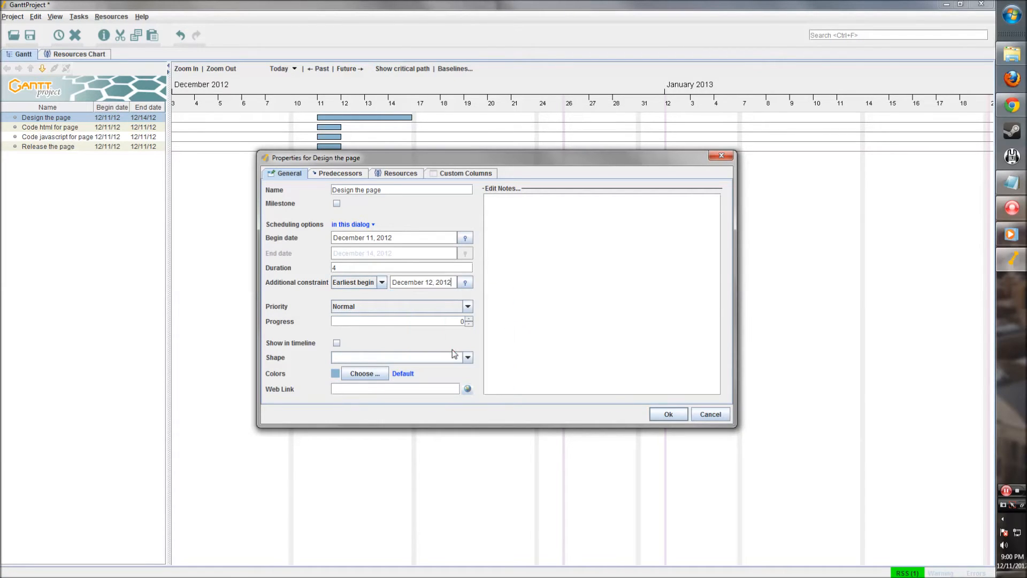
Step: Try the High priority for the task, set it back to Normal, and view the shape options
{"action": "left_click", "coordinate": [353, 305]}
{"action": "left_click", "coordinate": [350, 346]}
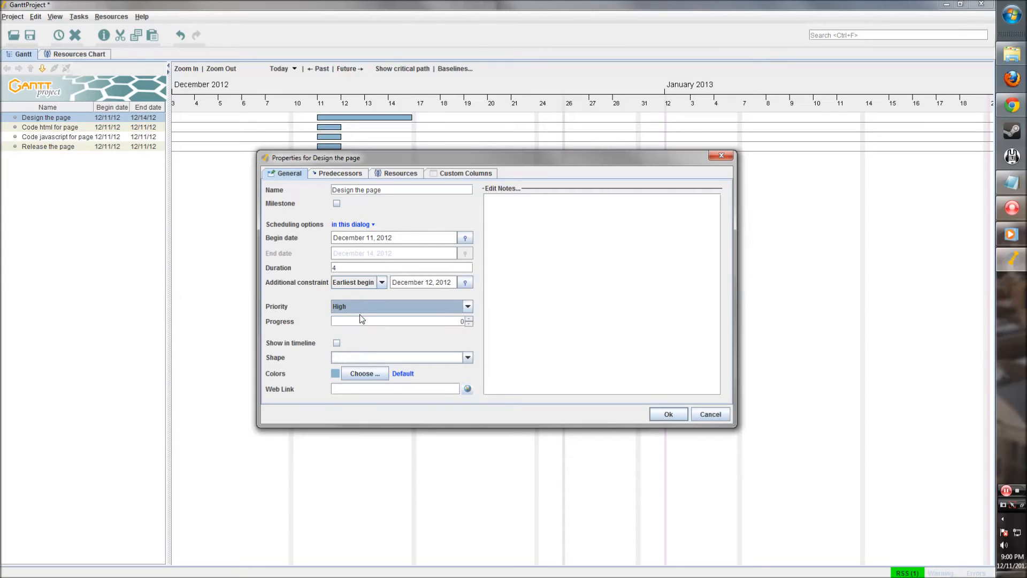
{"action": "left_click", "coordinate": [363, 308]}
{"action": "left_click", "coordinate": [353, 337]}
{"action": "left_click", "coordinate": [336, 357]}
{"action": "left_click", "coordinate": [344, 360]}
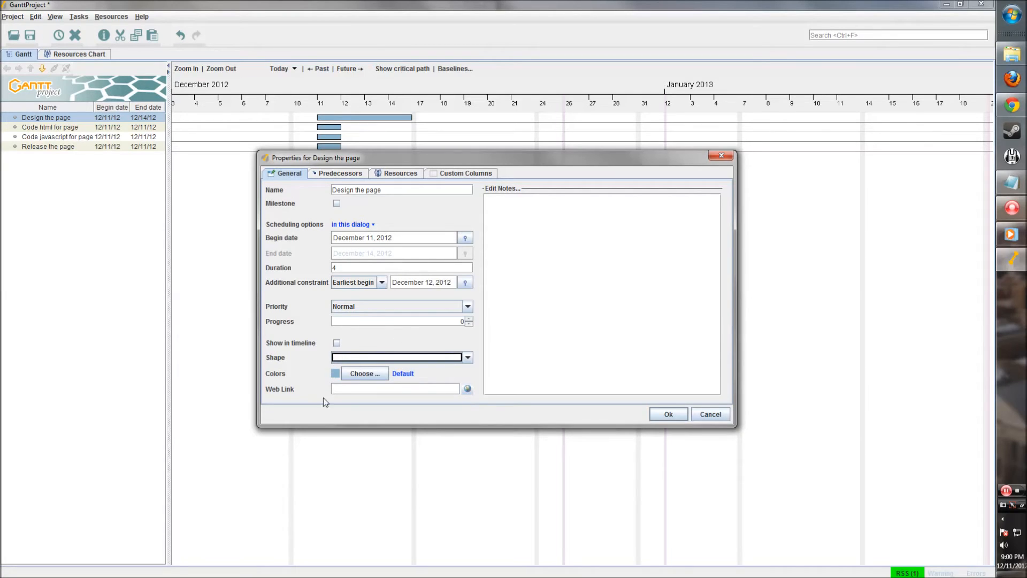
Step: Color the task's bar dark blue, check its predecessors, resources and custom columns, and apply the properties
{"action": "left_click", "coordinate": [355, 374]}
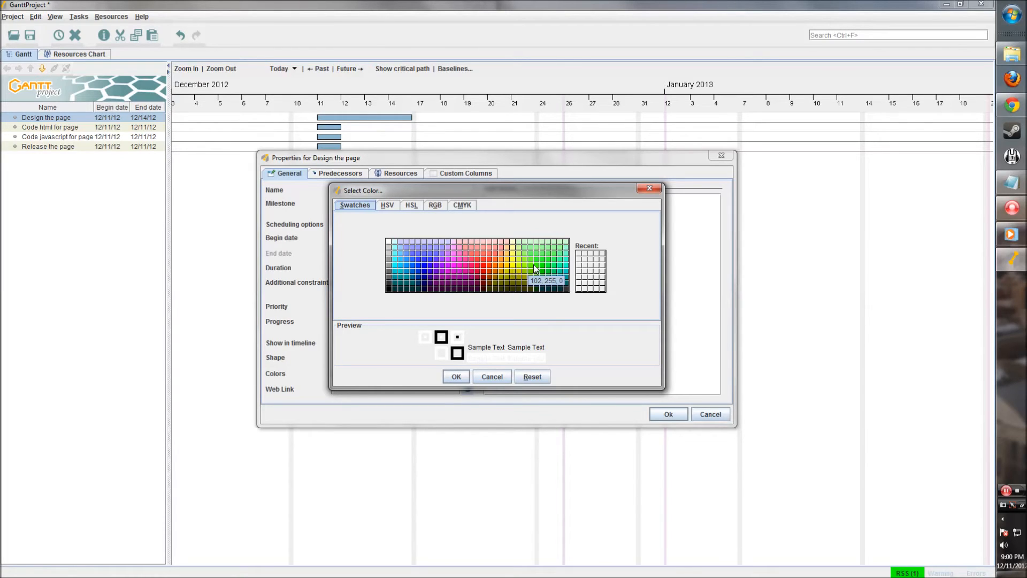
{"action": "left_click", "coordinate": [424, 274]}
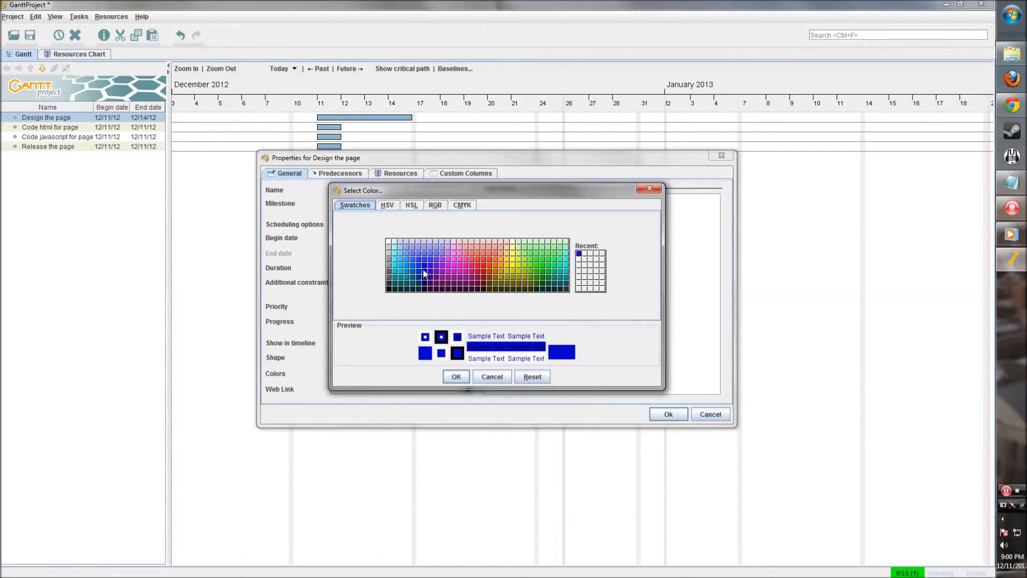
{"action": "left_click", "coordinate": [455, 376]}
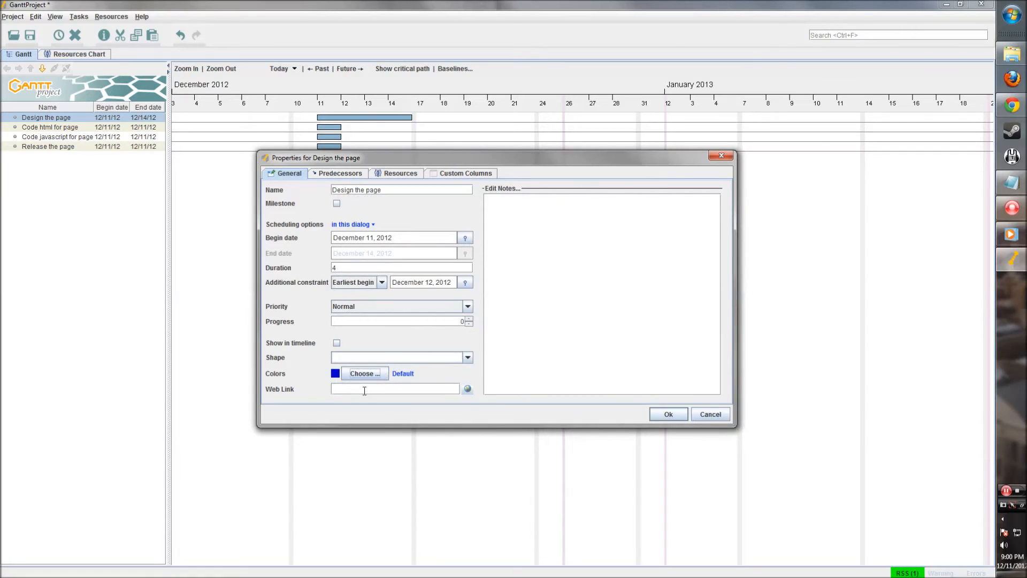
{"action": "left_click", "coordinate": [353, 174]}
{"action": "left_click", "coordinate": [398, 176]}
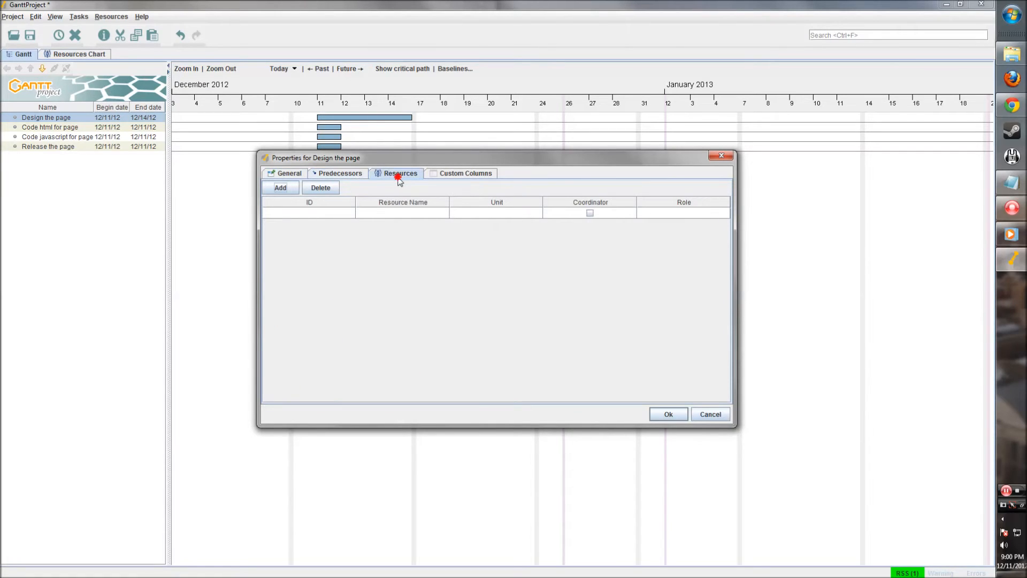
{"action": "left_click", "coordinate": [452, 174]}
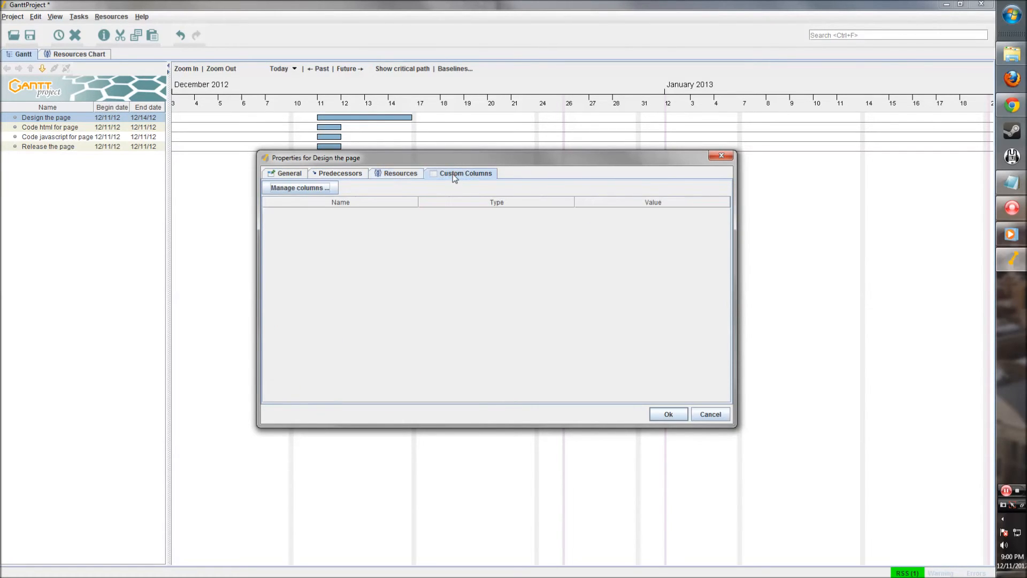
{"action": "left_click", "coordinate": [668, 414]}
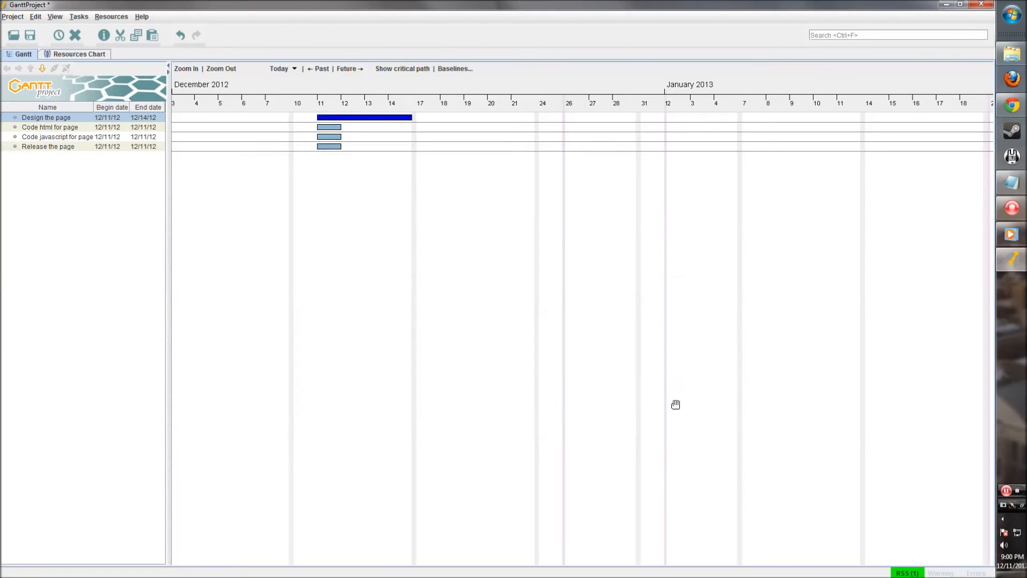
Step: Shorten the "Design the page" bar in the chart so the task begins on December 12, 2012
{"action": "left_click_drag", "start_coordinate": [317, 115], "coordinate": [342, 116]}
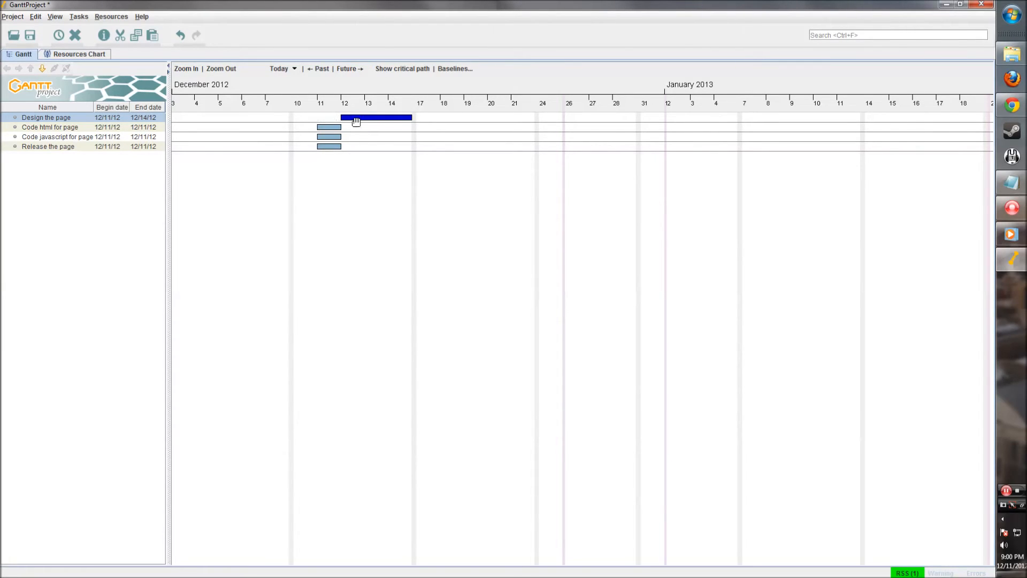
Step: In the properties of "Code html for page", try red for the task's bar and settle on green
{"action": "double_click", "coordinate": [325, 127]}
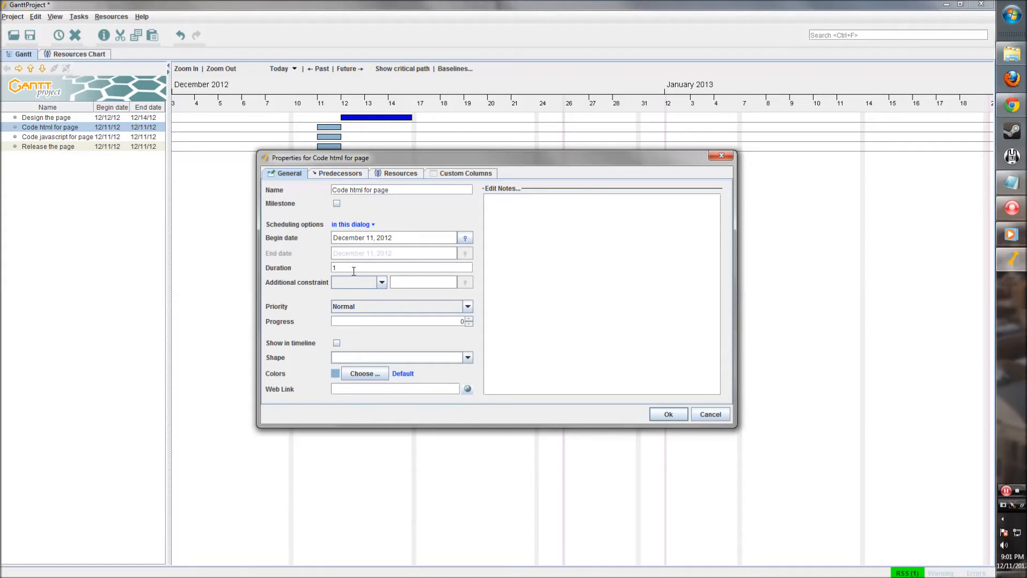
{"action": "left_click", "coordinate": [362, 374]}
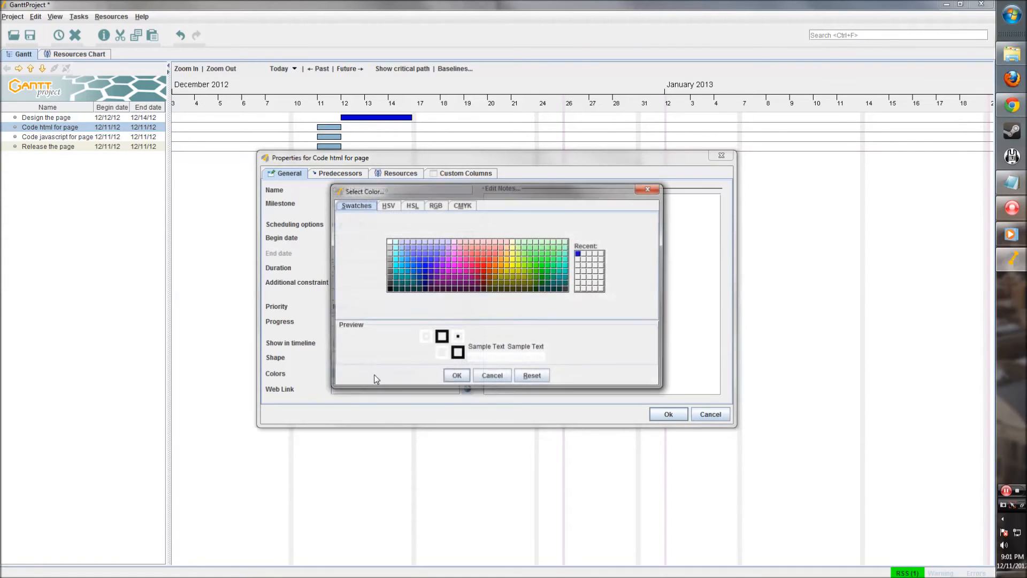
{"action": "left_click", "coordinate": [484, 271]}
{"action": "left_click", "coordinate": [457, 377]}
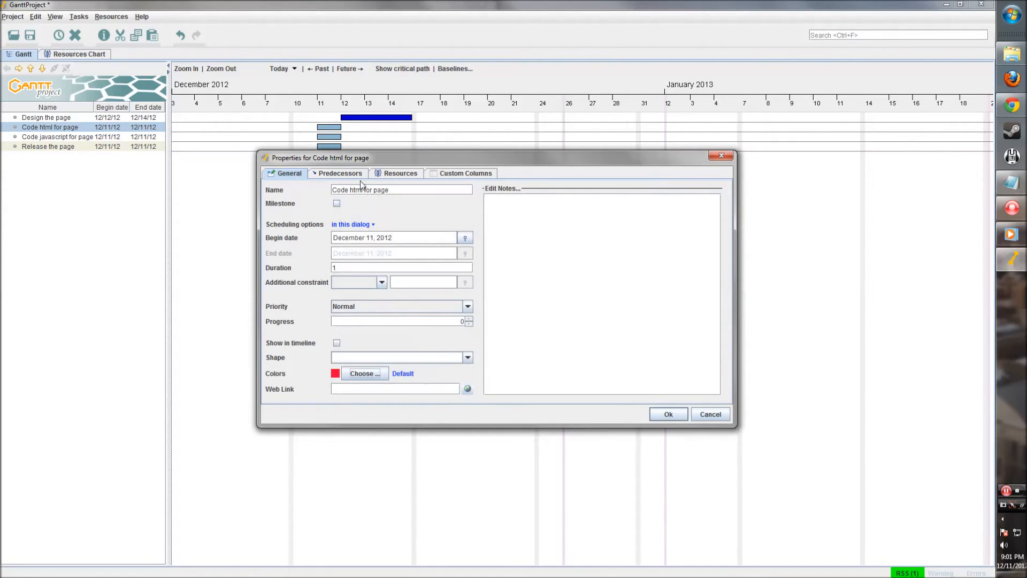
{"action": "left_click", "coordinate": [359, 373]}
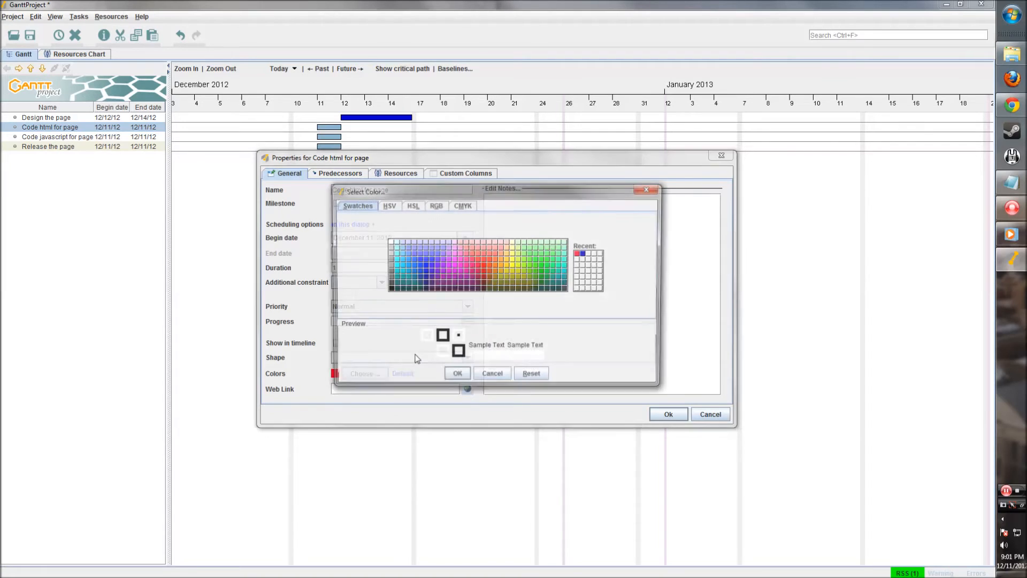
{"action": "left_click", "coordinate": [548, 276]}
{"action": "left_click", "coordinate": [456, 375]}
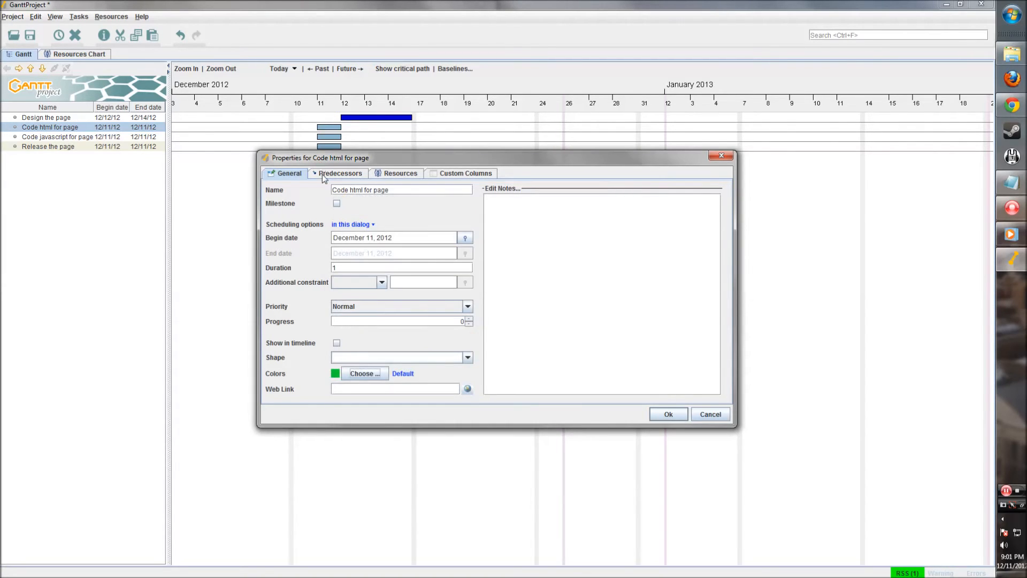
Step: Add "Design the page" as predecessor of "Code html for page", apply the properties, and extend its bar to end on December 21, 2012
{"action": "left_click", "coordinate": [325, 174]}
{"action": "left_click_drag", "start_coordinate": [363, 159], "coordinate": [365, 193]}
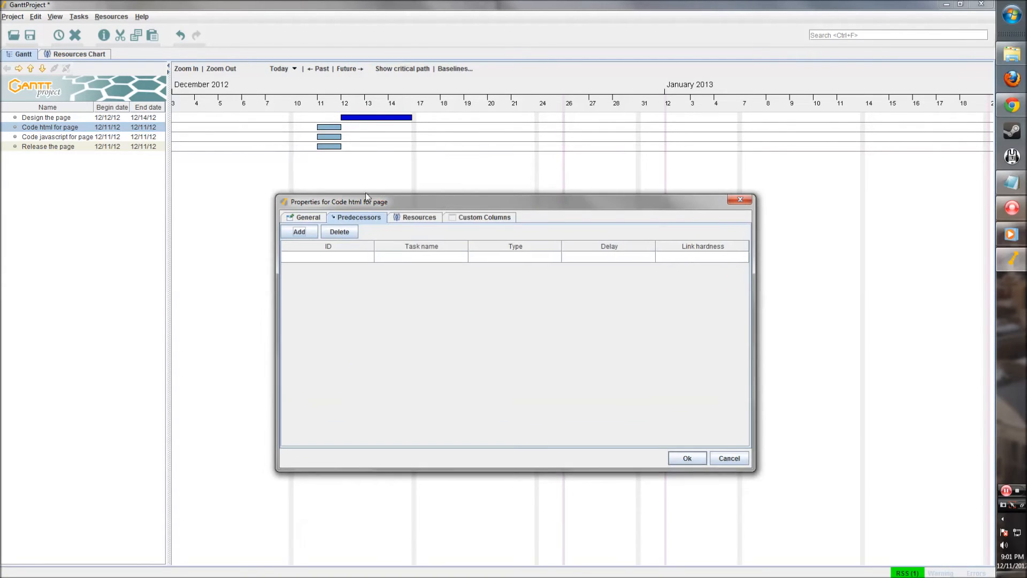
{"action": "left_click", "coordinate": [300, 232]}
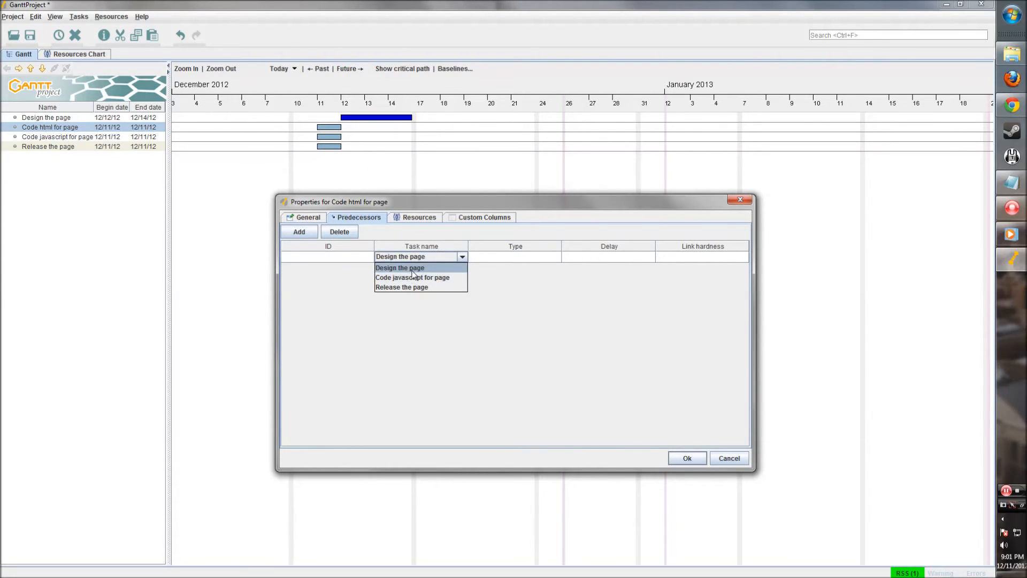
{"action": "left_click", "coordinate": [412, 269]}
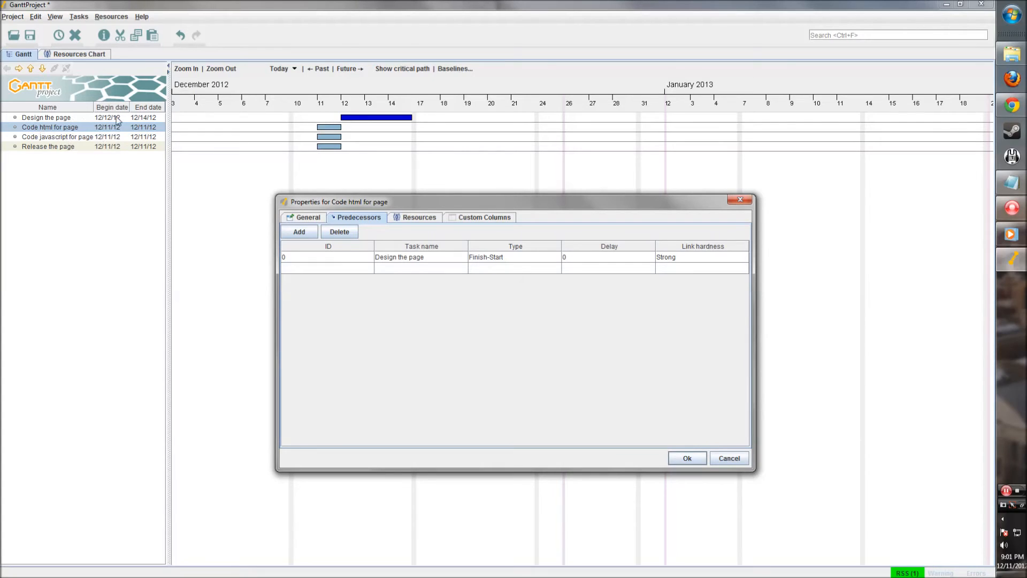
{"action": "left_click", "coordinate": [685, 459]}
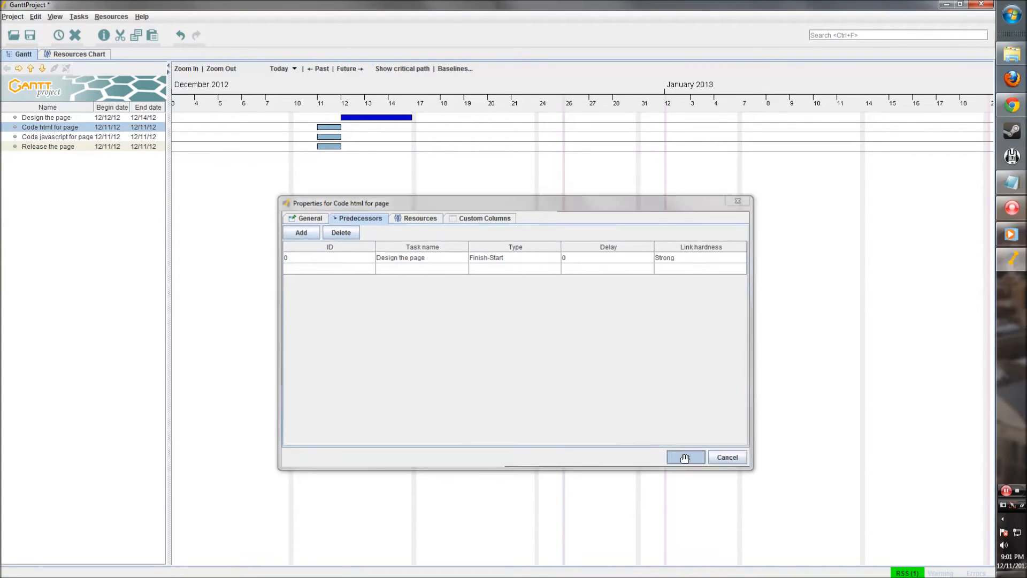
{"action": "left_click_drag", "start_coordinate": [440, 128], "coordinate": [534, 128]}
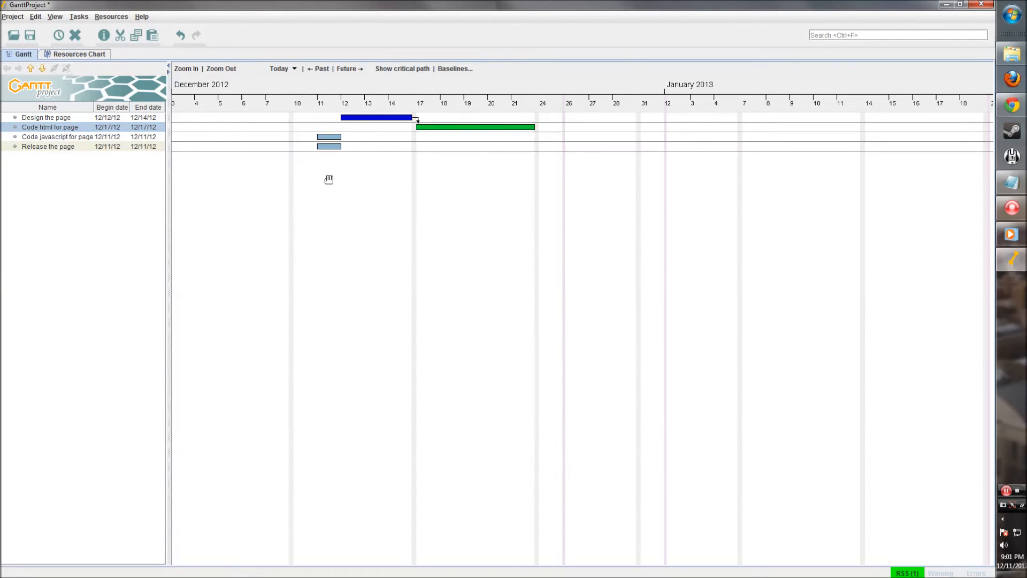
Step: In the color options for "Code javascript for page", examine the HSV, HSL, RGB and CMYK color models
{"action": "double_click", "coordinate": [329, 136]}
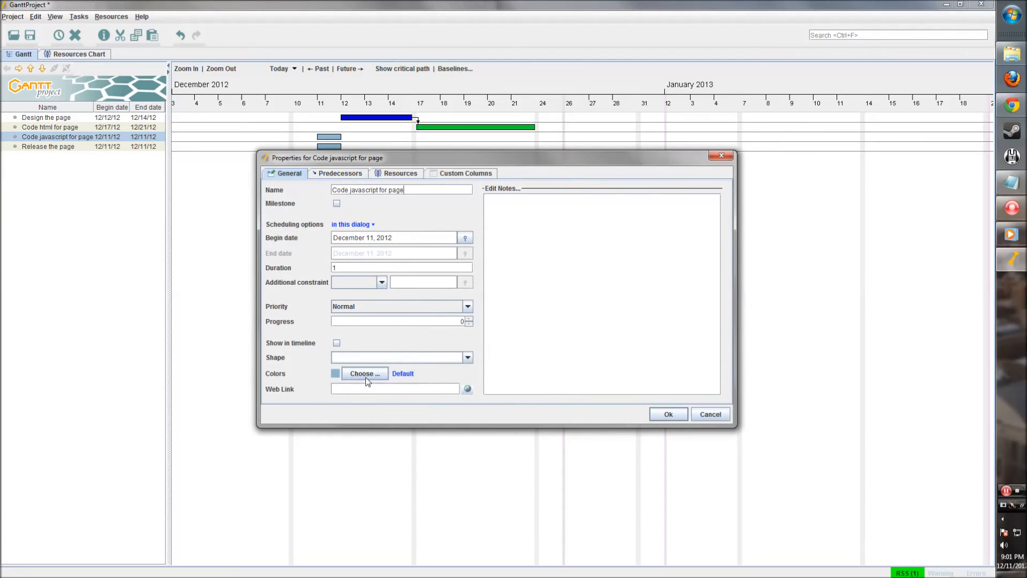
{"action": "left_click", "coordinate": [366, 377]}
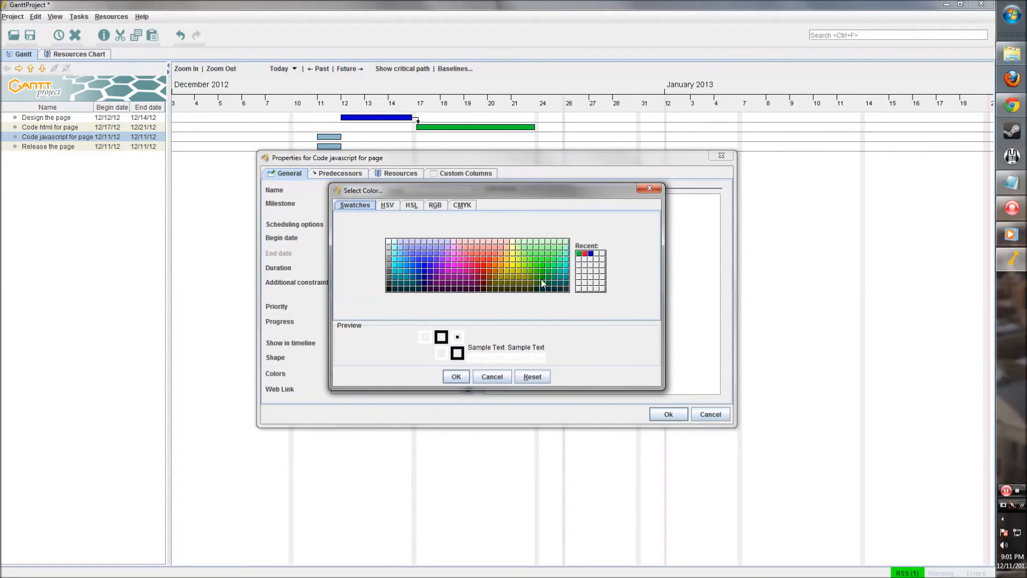
{"action": "left_click", "coordinate": [387, 205]}
{"action": "left_click", "coordinate": [411, 205]}
{"action": "left_click", "coordinate": [435, 205]}
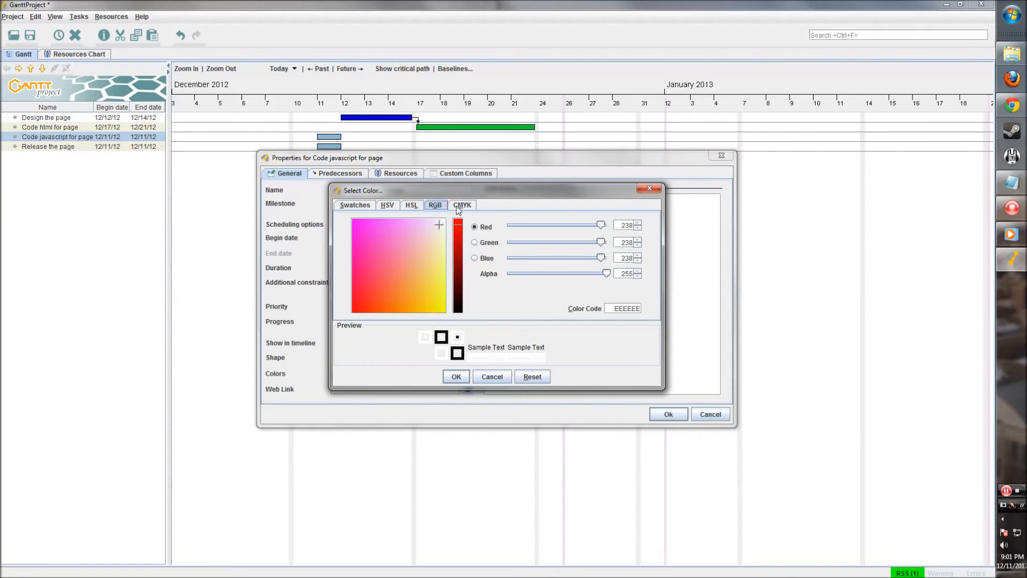
{"action": "left_click", "coordinate": [461, 205]}
{"action": "left_click", "coordinate": [395, 205]}
{"action": "left_click", "coordinate": [411, 206]}
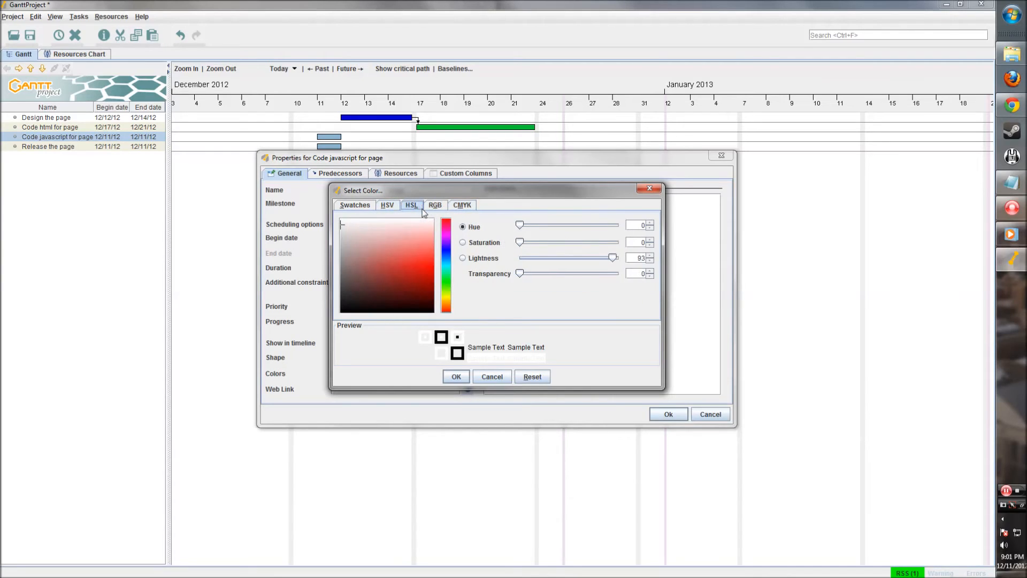
{"action": "left_click", "coordinate": [436, 206]}
{"action": "left_click", "coordinate": [462, 206]}
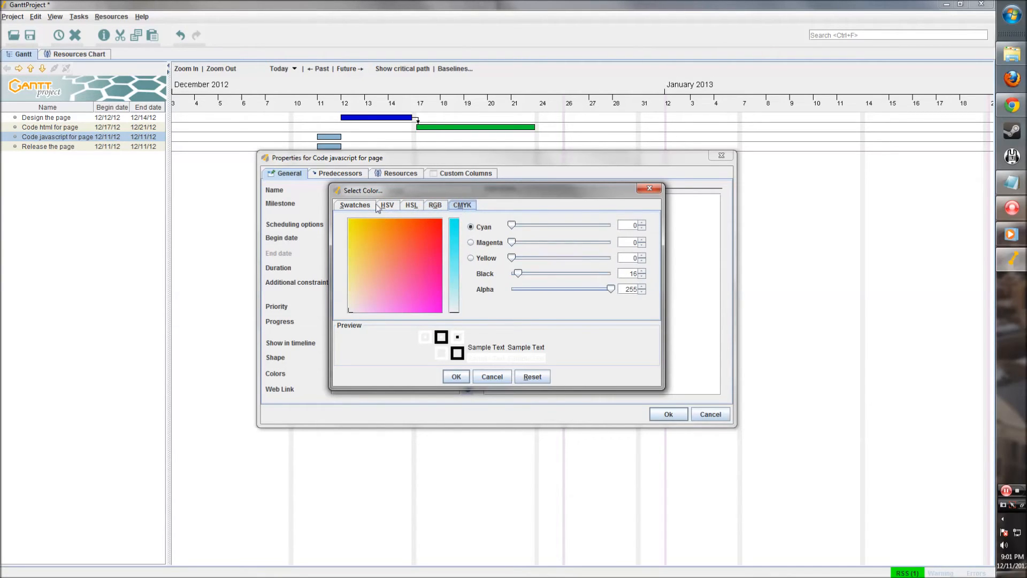
{"action": "left_click", "coordinate": [386, 206]}
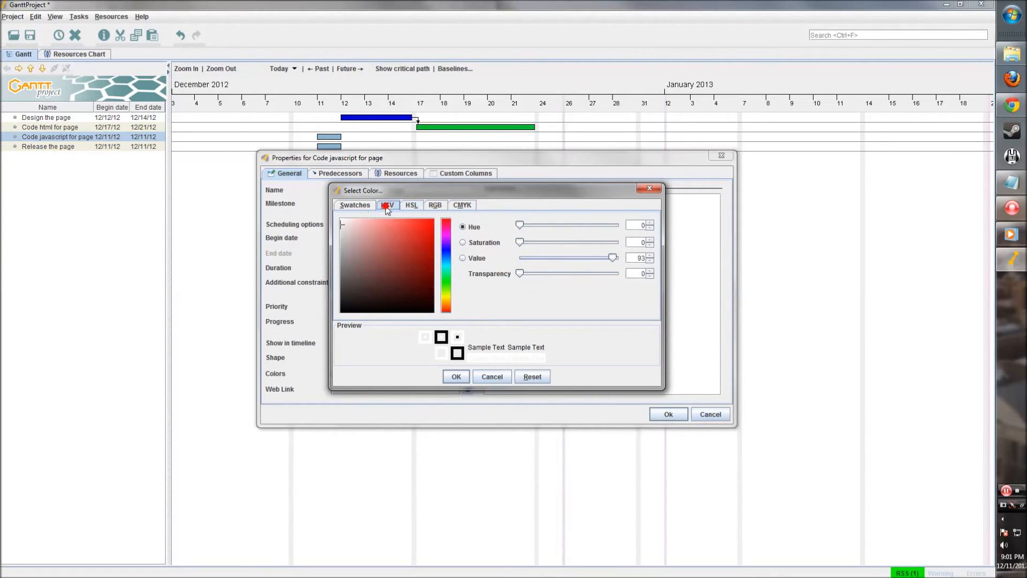
Step: Color the "Code javascript for page" bar dark green from the swatches
{"action": "left_click", "coordinate": [355, 206]}
{"action": "left_click", "coordinate": [546, 277]}
{"action": "left_click", "coordinate": [546, 277]}
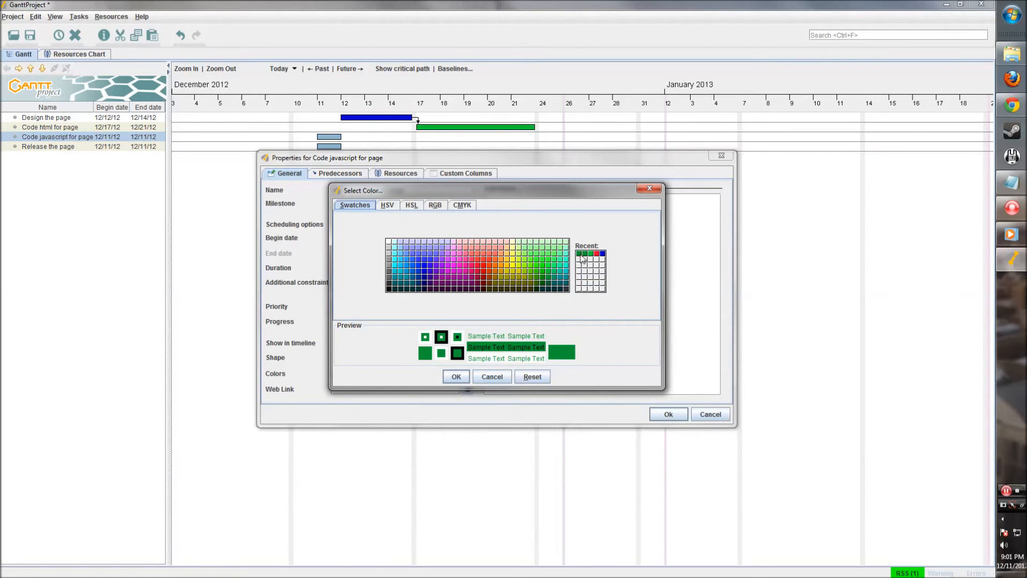
{"action": "left_click", "coordinate": [455, 376]}
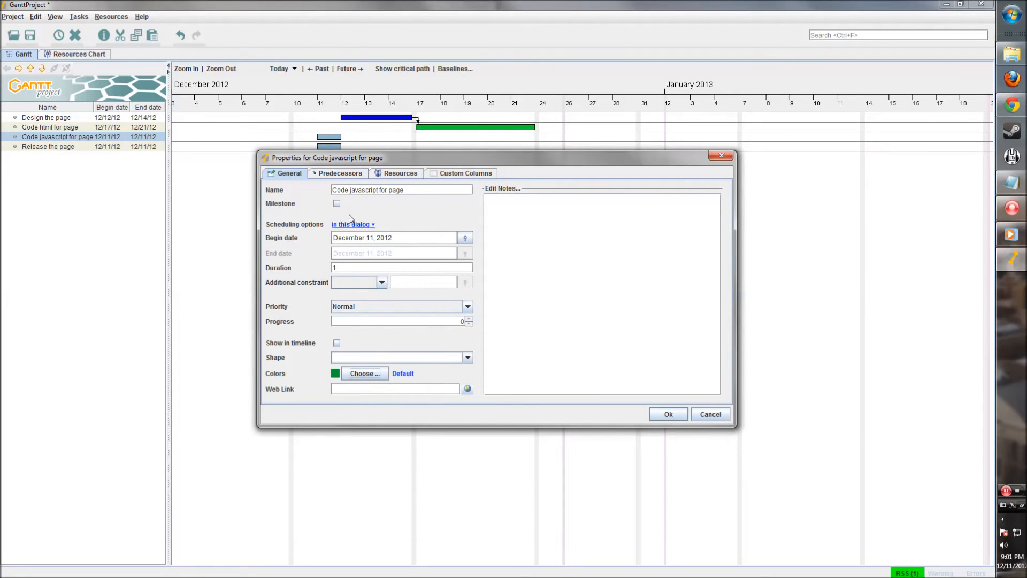
Step: Try to add "Design the page" as predecessor of "Code javascript for page", and delete the duplicate entries
{"action": "left_click", "coordinate": [354, 172]}
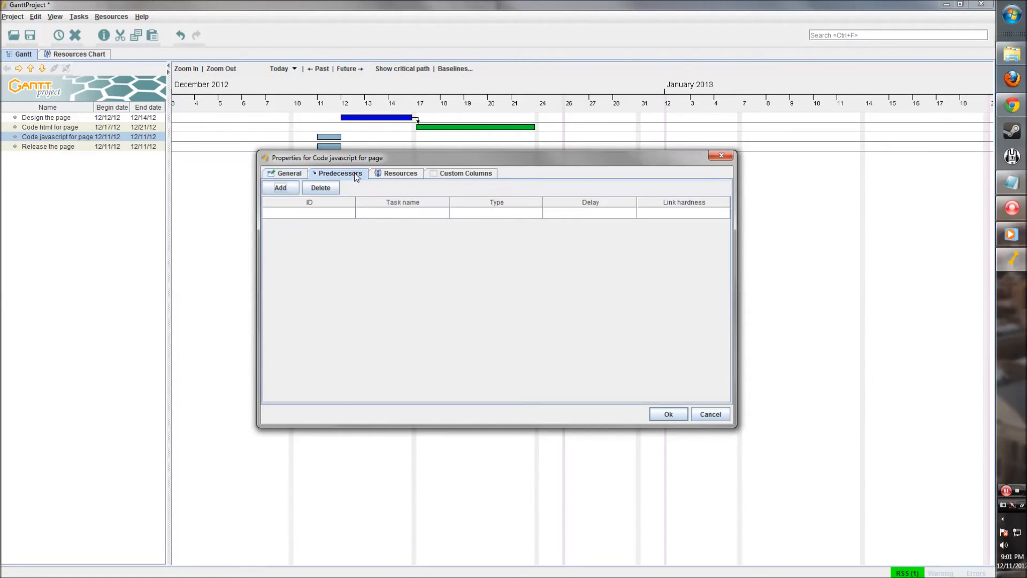
{"action": "left_click", "coordinate": [278, 188]}
{"action": "left_click", "coordinate": [404, 213]}
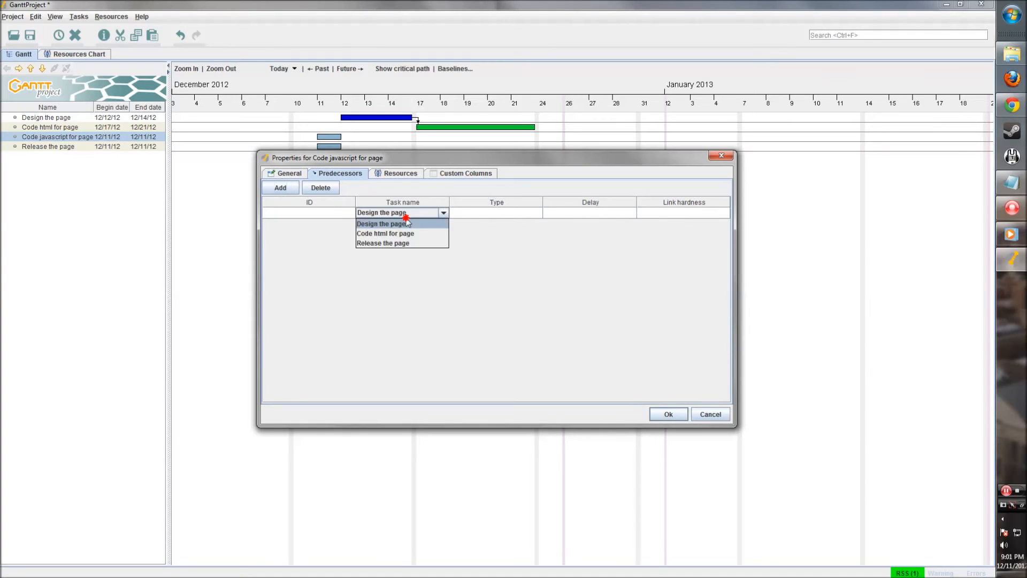
{"action": "left_click", "coordinate": [406, 222]}
{"action": "left_click", "coordinate": [405, 224]}
{"action": "left_click", "coordinate": [416, 214]}
{"action": "left_click", "coordinate": [441, 229]}
{"action": "left_click", "coordinate": [441, 228]}
{"action": "left_click", "coordinate": [501, 261]}
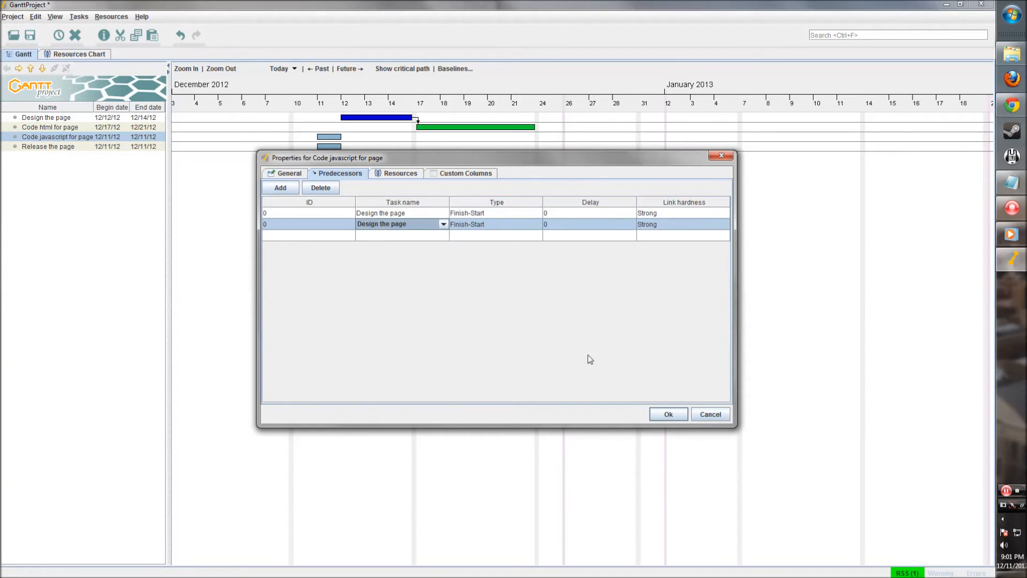
{"action": "left_click", "coordinate": [323, 187]}
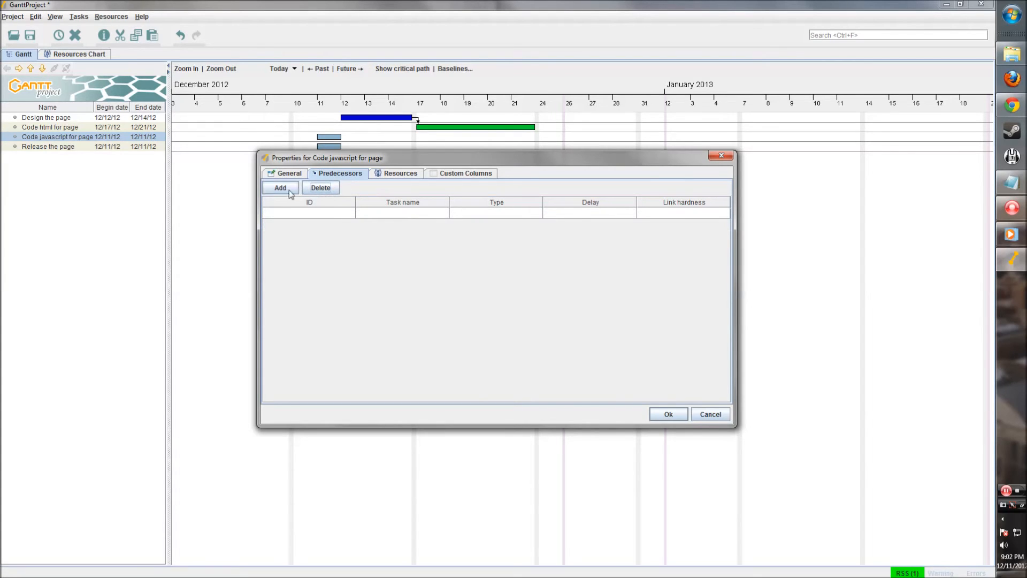
Step: Check the resources and predecessors of "Code javascript for page" and apply the task's properties
{"action": "left_click", "coordinate": [289, 190]}
{"action": "left_click", "coordinate": [285, 187]}
{"action": "left_click", "coordinate": [397, 172]}
{"action": "left_click", "coordinate": [348, 173]}
{"action": "left_click", "coordinate": [668, 413]}
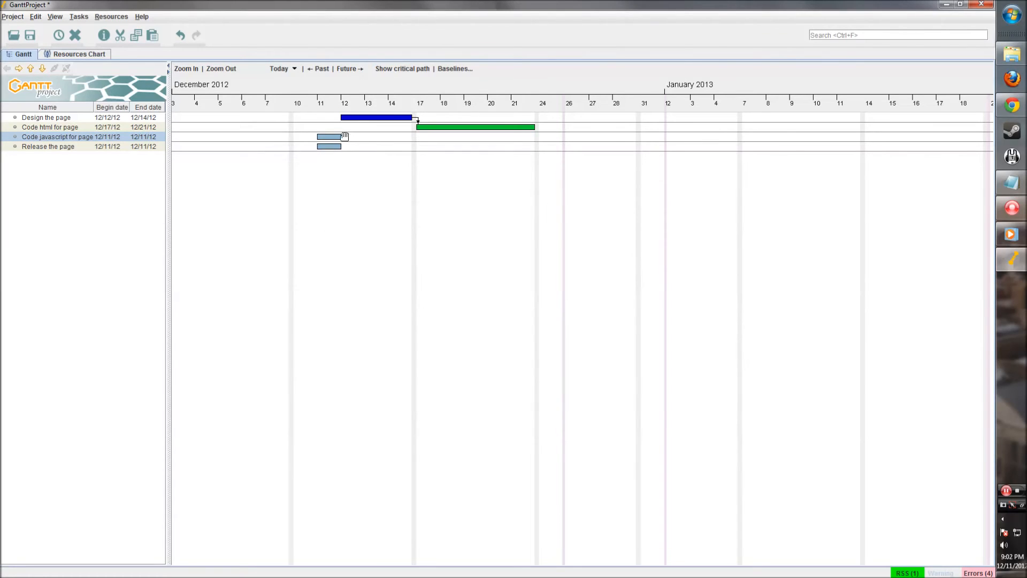
Step: Make "Design the page" the predecessor of "Code javascript for page", and extend the task's bar to end on December 21, 2012
{"action": "double_click", "coordinate": [87, 136]}
{"action": "left_click", "coordinate": [329, 136]}
{"action": "double_click", "coordinate": [335, 138]}
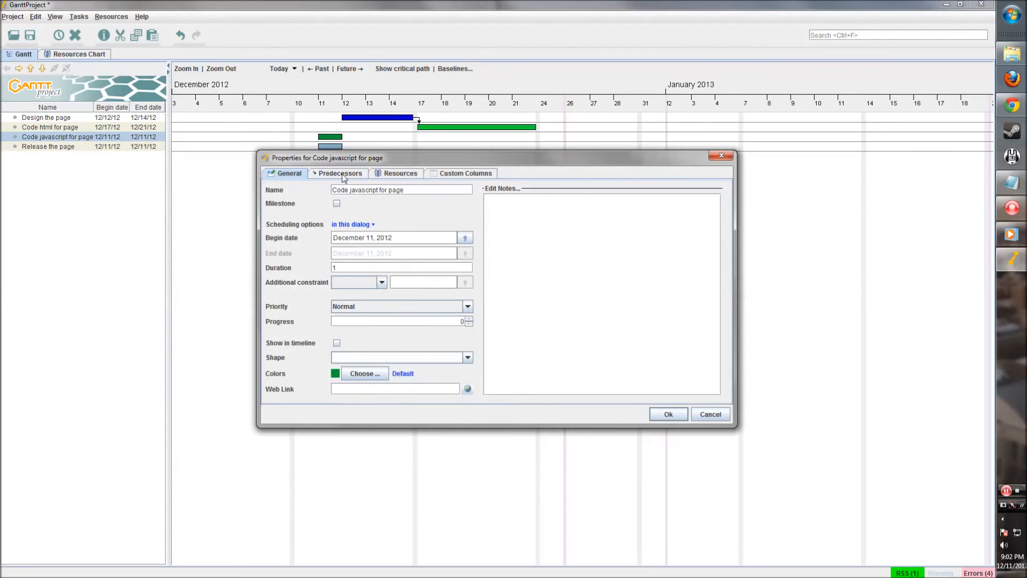
{"action": "left_click", "coordinate": [341, 174]}
{"action": "left_click", "coordinate": [280, 188]}
{"action": "left_click", "coordinate": [402, 213]}
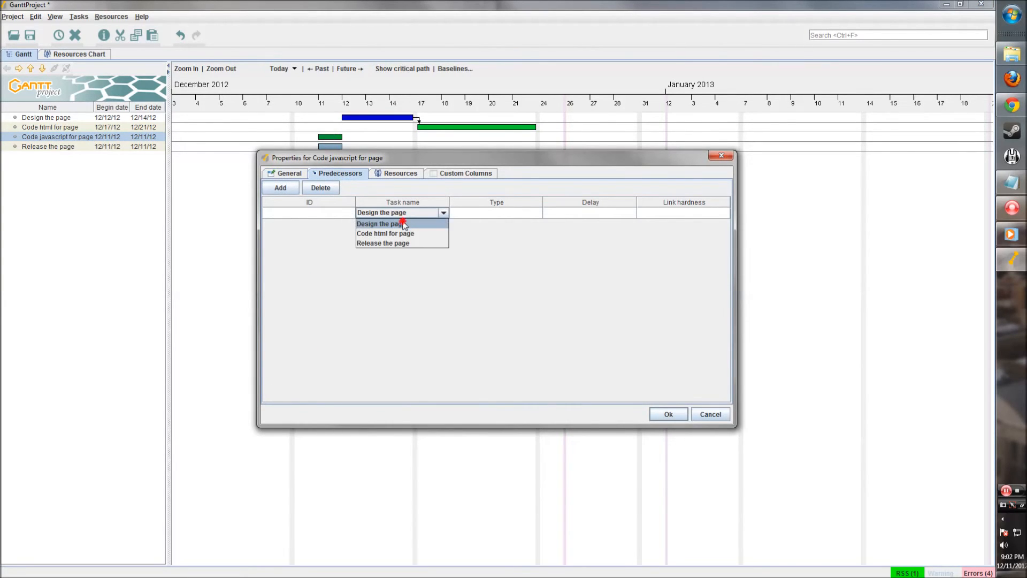
{"action": "left_click", "coordinate": [403, 224]}
{"action": "left_click", "coordinate": [664, 413]}
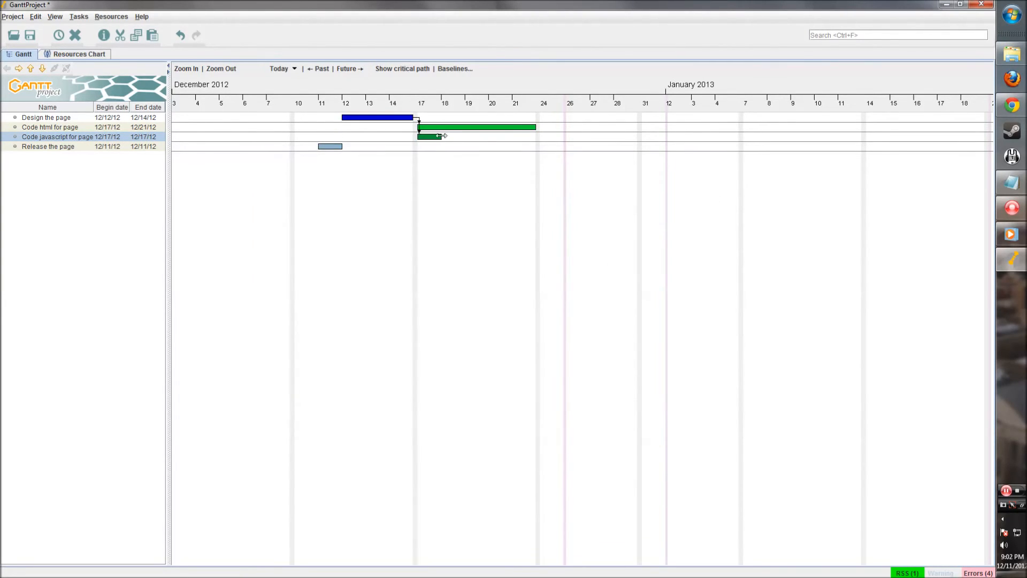
{"action": "left_click_drag", "start_coordinate": [441, 135], "coordinate": [535, 136]}
Step: In the properties of "Release the page", color the task's bar magenta
{"action": "double_click", "coordinate": [335, 154]}
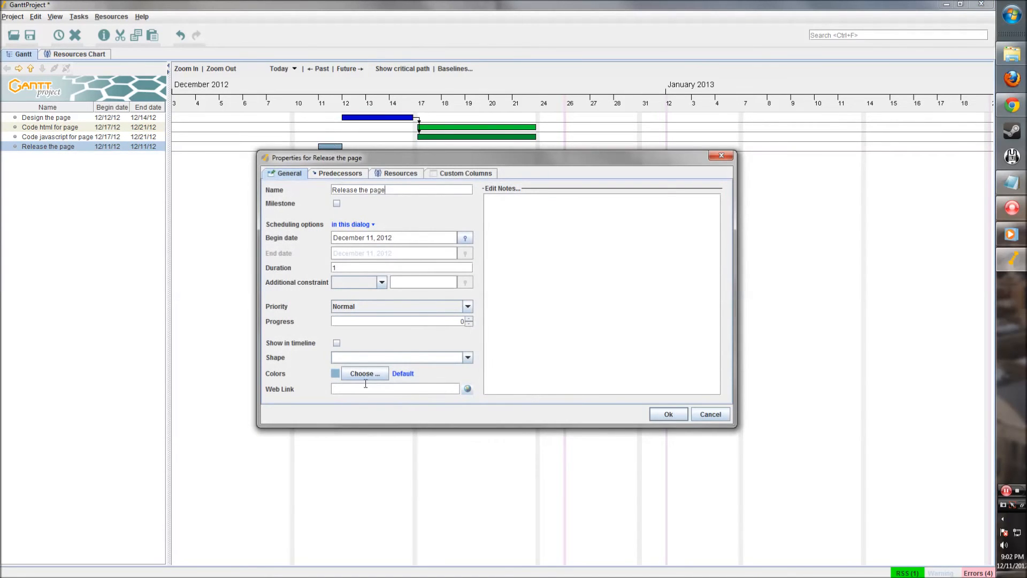
{"action": "left_click", "coordinate": [365, 376]}
{"action": "left_click", "coordinate": [455, 271]}
{"action": "left_click", "coordinate": [453, 275]}
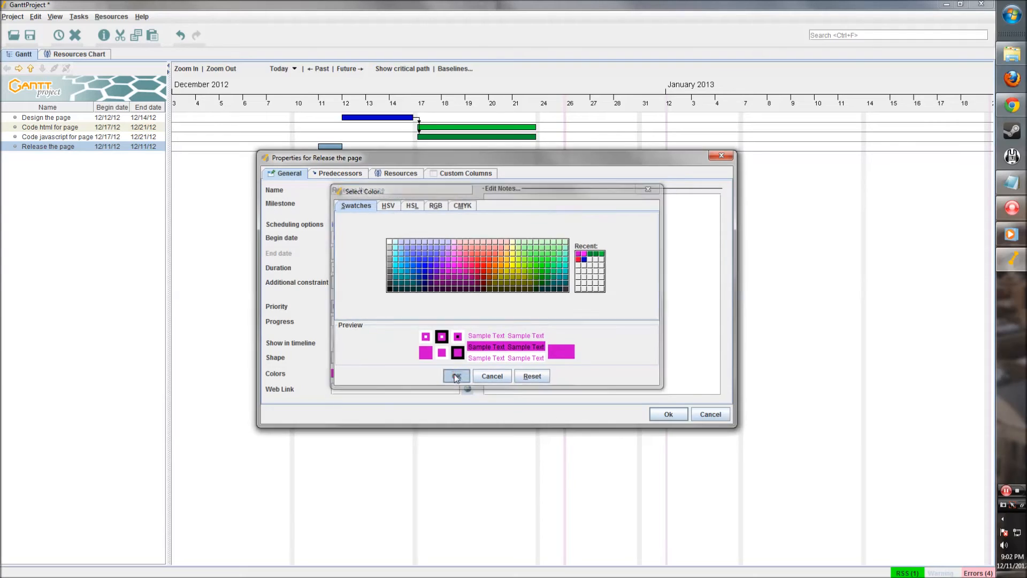
{"action": "left_click", "coordinate": [455, 377]}
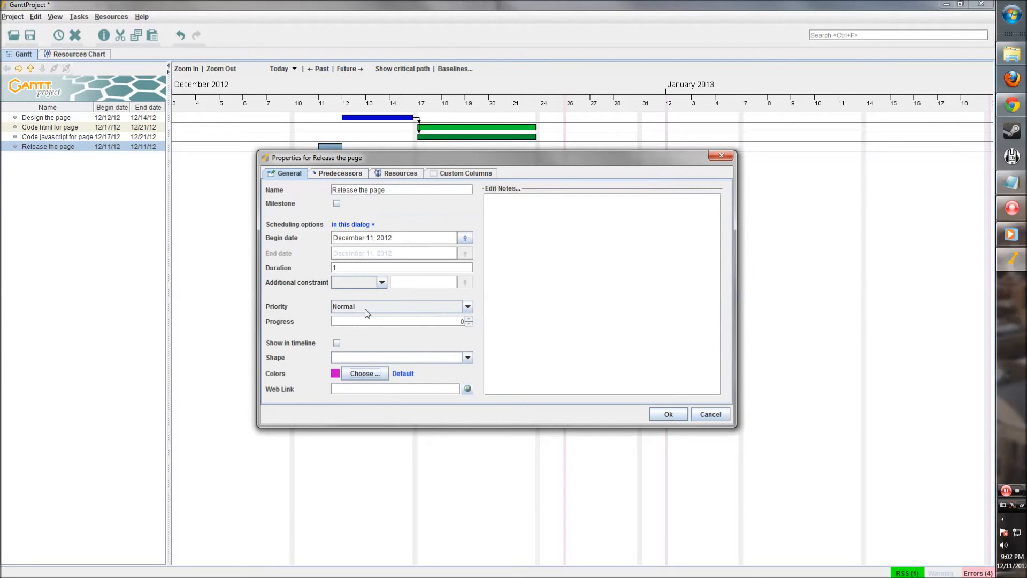
Step: Add "Code html for page" and "Code javascript for page" as predecessors of "Release the page"
{"action": "left_click", "coordinate": [351, 175]}
{"action": "left_click", "coordinate": [277, 190]}
{"action": "left_click", "coordinate": [406, 213]}
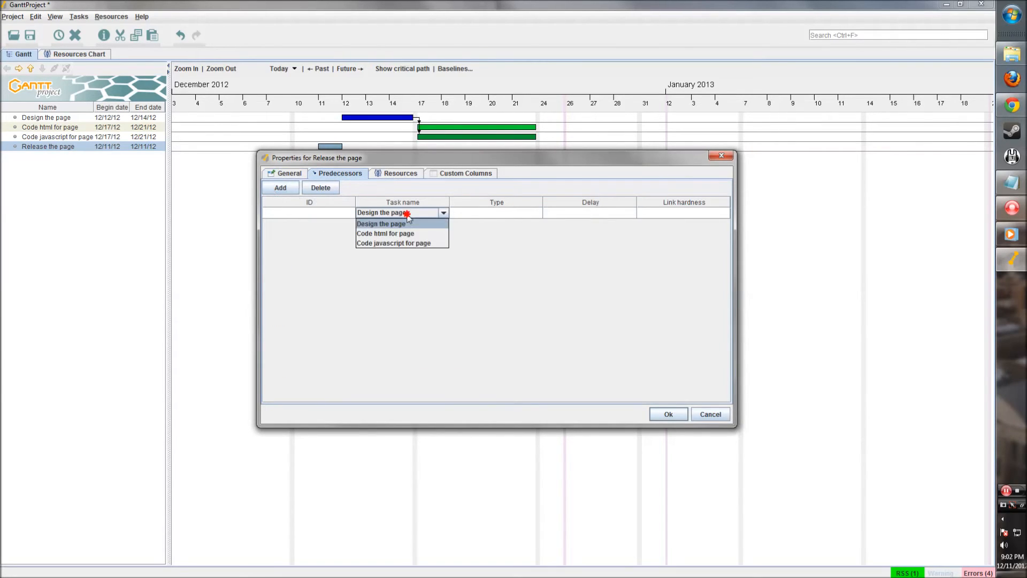
{"action": "left_click", "coordinate": [394, 233]}
{"action": "left_click", "coordinate": [399, 223]}
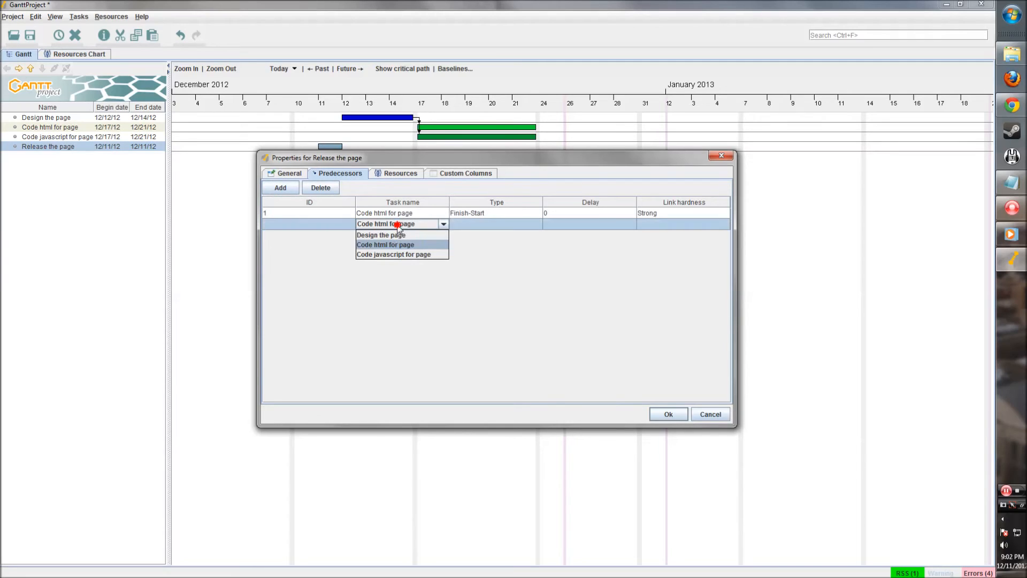
{"action": "left_click", "coordinate": [391, 255]}
Step: Apply the properties of "Release the page" and extend its bar in the chart to end on December 26, 2012
{"action": "left_click", "coordinate": [401, 177]}
{"action": "left_click", "coordinate": [432, 176]}
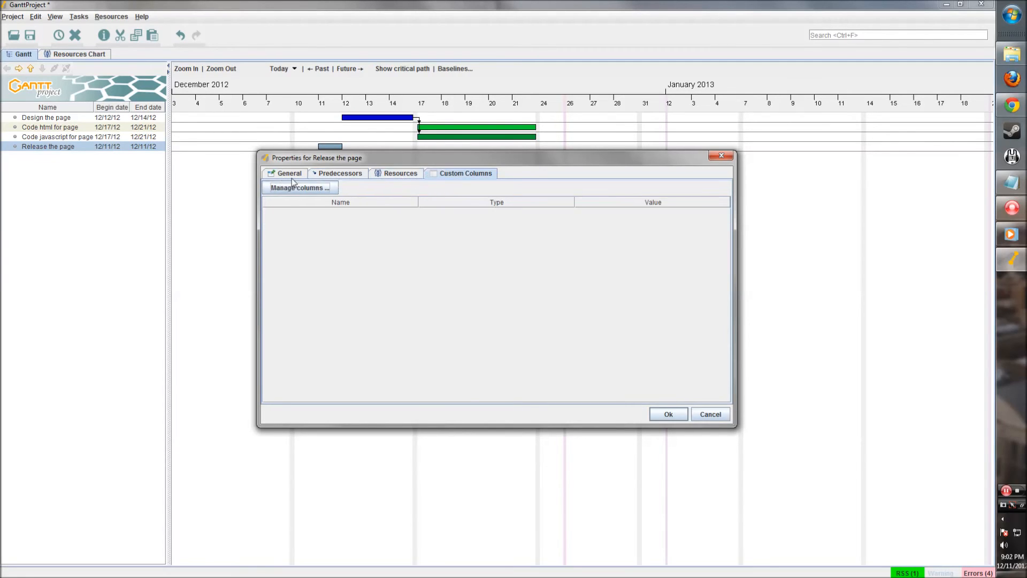
{"action": "left_click", "coordinate": [292, 176]}
{"action": "left_click", "coordinate": [669, 416]}
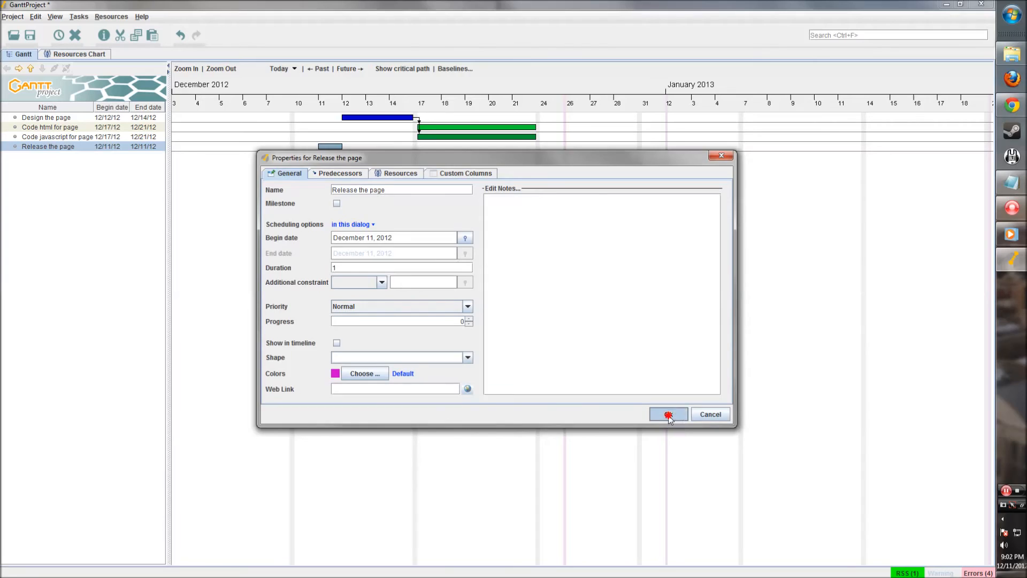
{"action": "left_click_drag", "start_coordinate": [563, 147], "coordinate": [590, 146]}
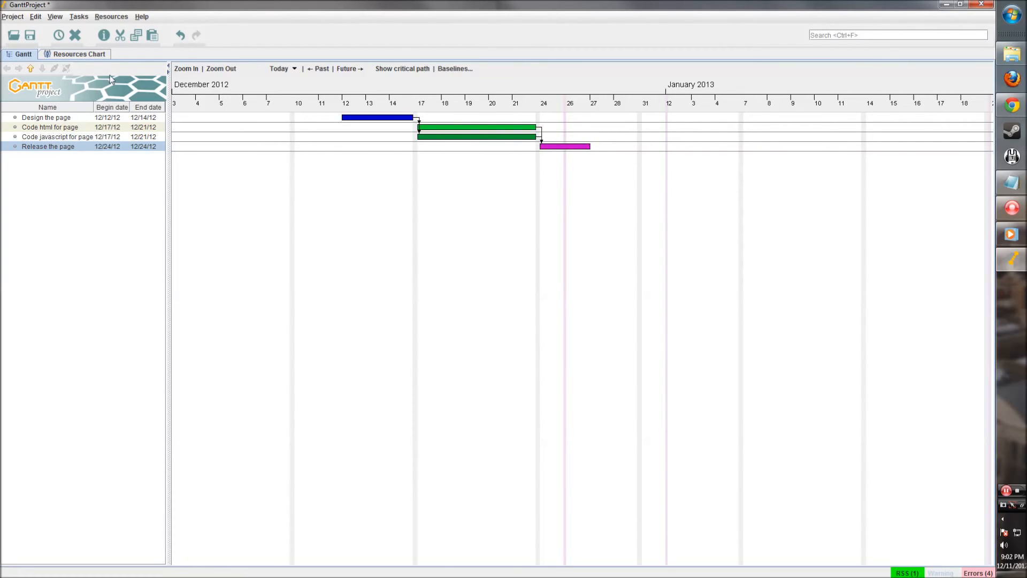
{"action": "left_click", "coordinate": [537, 219]}
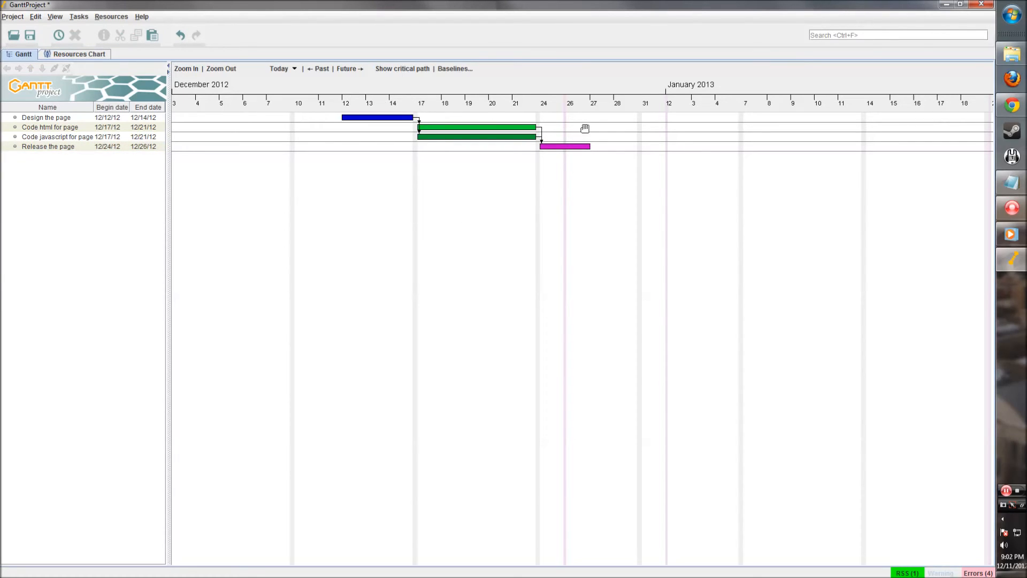
Step: Create a new task named "Website Complete" and mark it as a milestone
{"action": "right_click", "coordinate": [485, 189]}
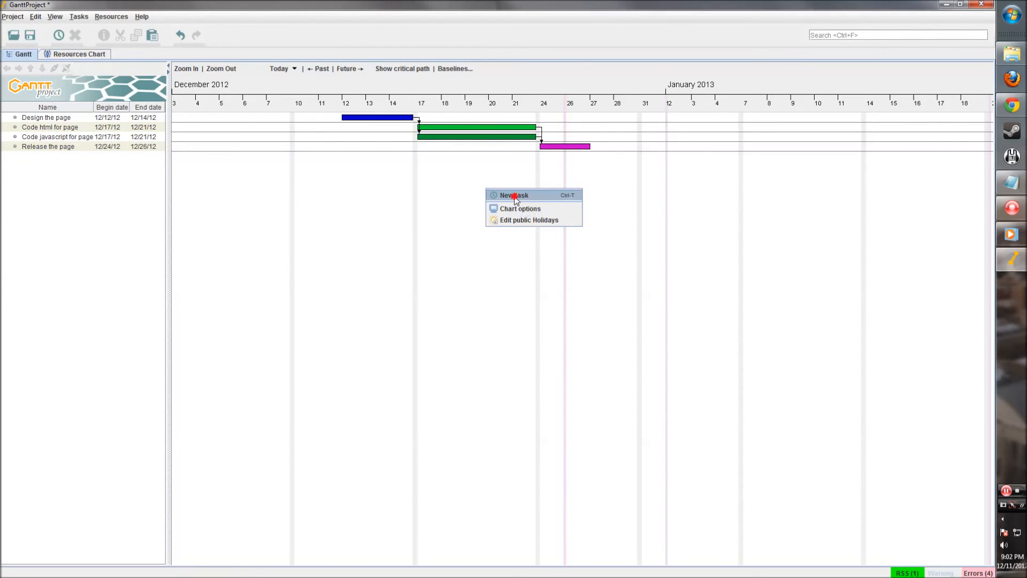
{"action": "left_click", "coordinate": [514, 196]}
{"action": "key", "text": "Return"}
{"action": "right_click", "coordinate": [69, 156]}
{"action": "left_click", "coordinate": [97, 174]}
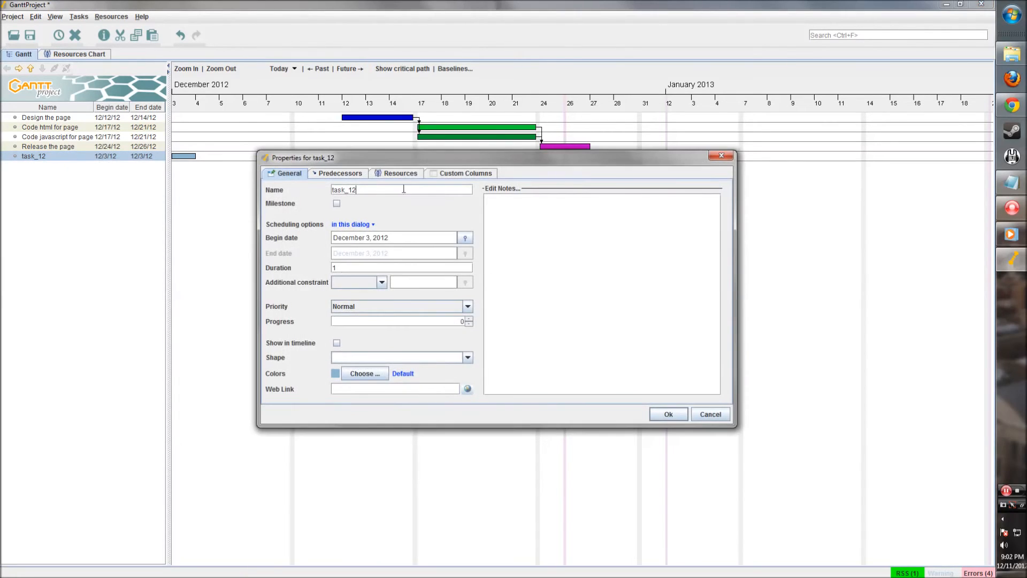
{"action": "left_click_drag", "start_coordinate": [376, 221], "coordinate": [278, 212]}
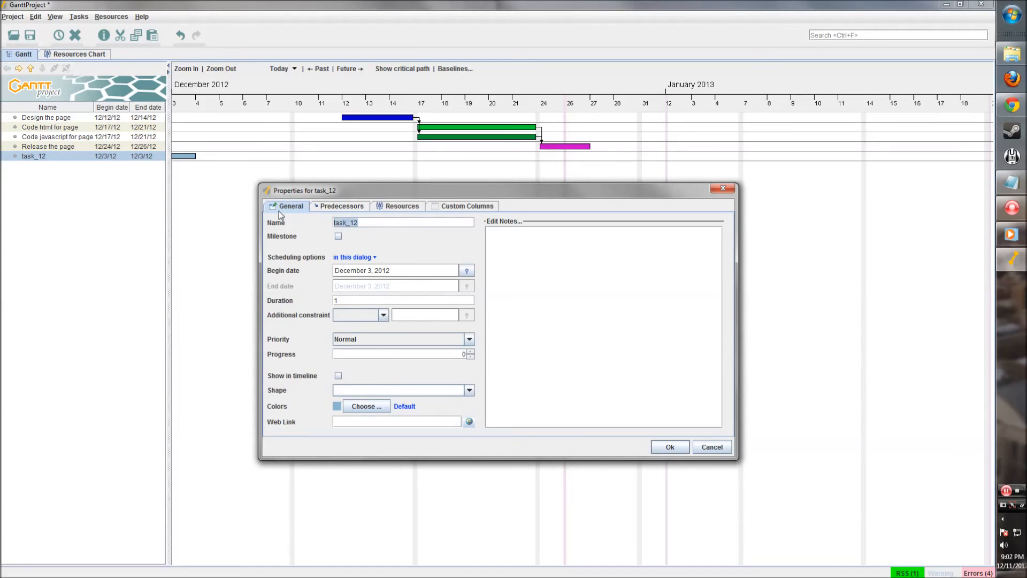
{"action": "type", "text": "Website Complete"}
{"action": "left_click", "coordinate": [338, 236]}
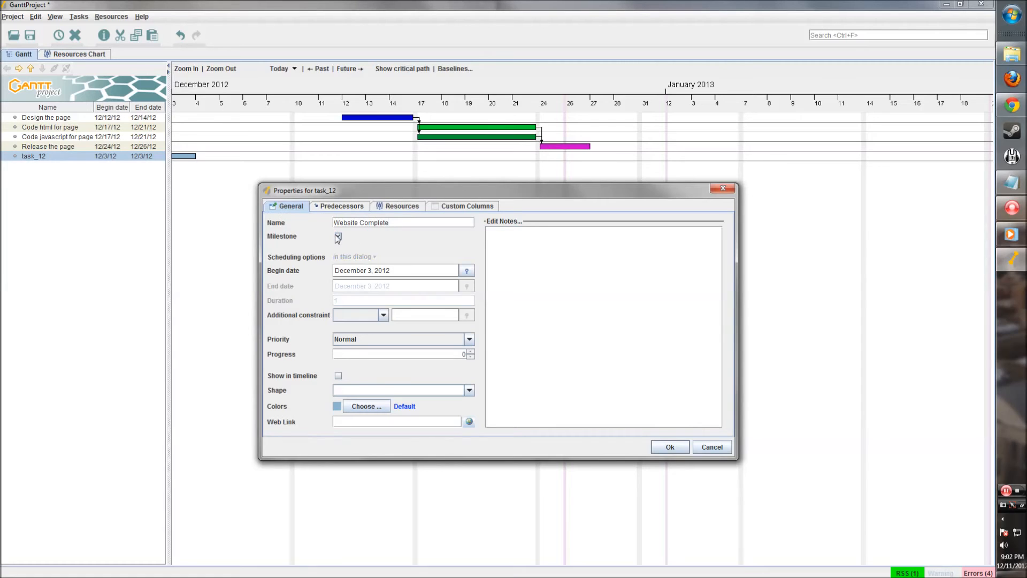
Step: Color the "Website Complete" milestone dark yellow
{"action": "left_click", "coordinate": [354, 406]}
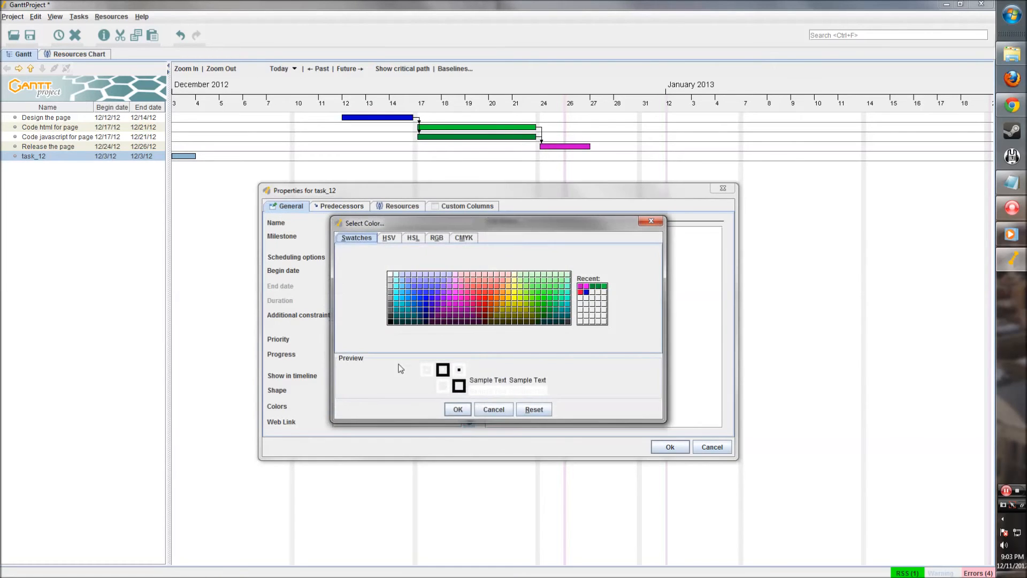
{"action": "left_click", "coordinate": [515, 304]}
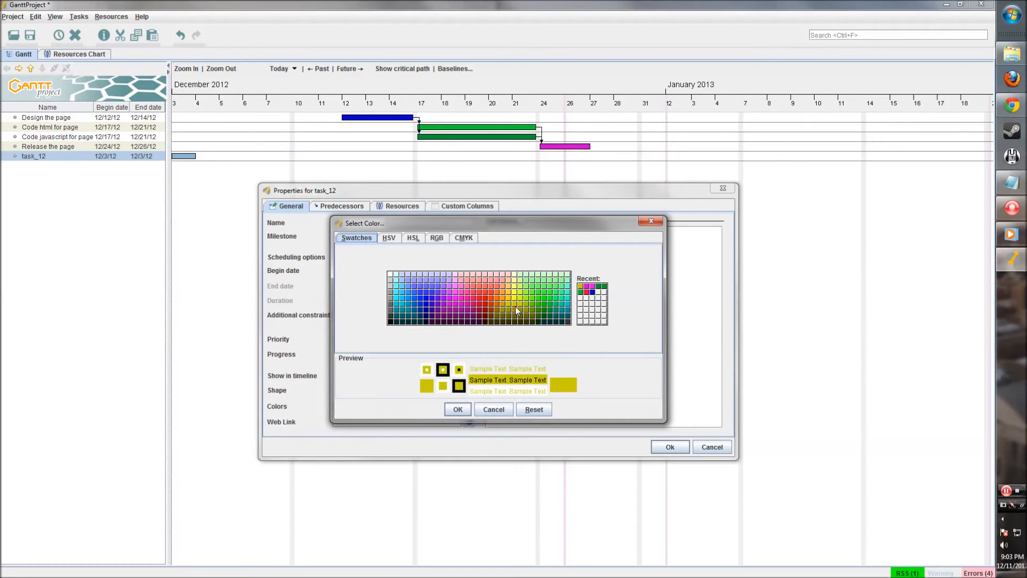
{"action": "left_click", "coordinate": [456, 409]}
Step: Make "Release the page" the predecessor of "Website Complete" and apply the milestone's properties
{"action": "left_click", "coordinate": [338, 206]}
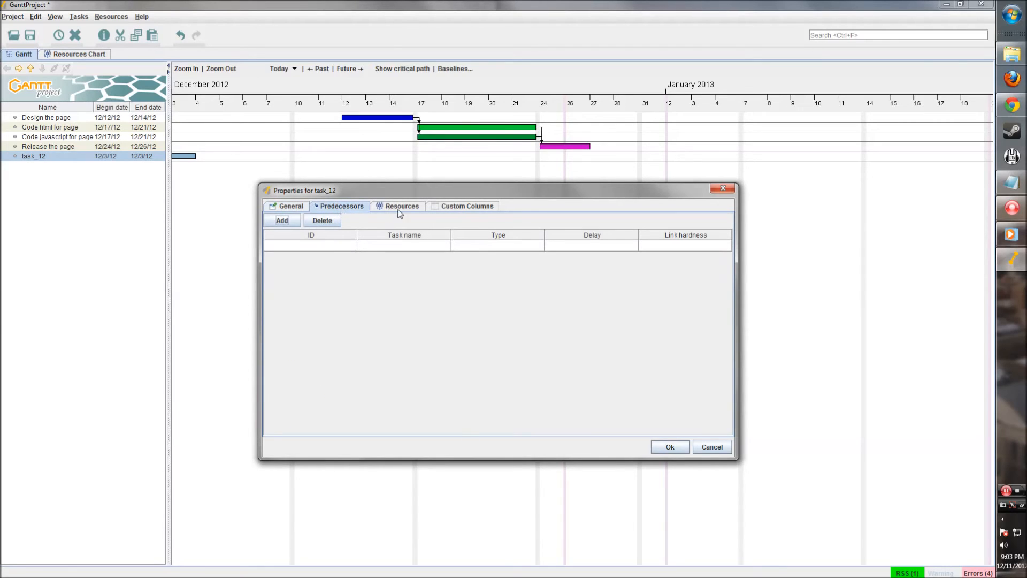
{"action": "left_click", "coordinate": [290, 220]}
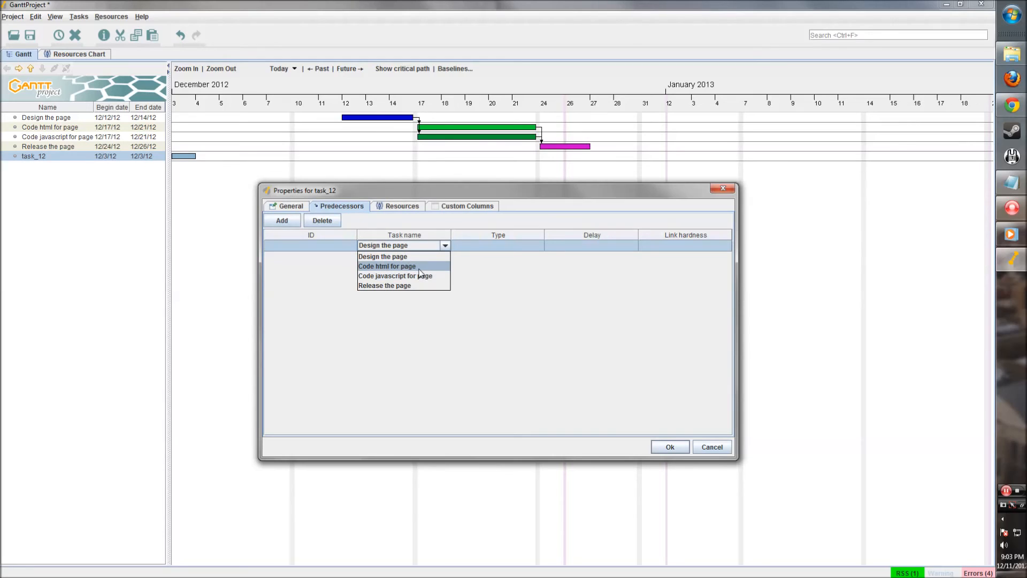
{"action": "left_click", "coordinate": [419, 268]}
{"action": "left_click", "coordinate": [443, 245]}
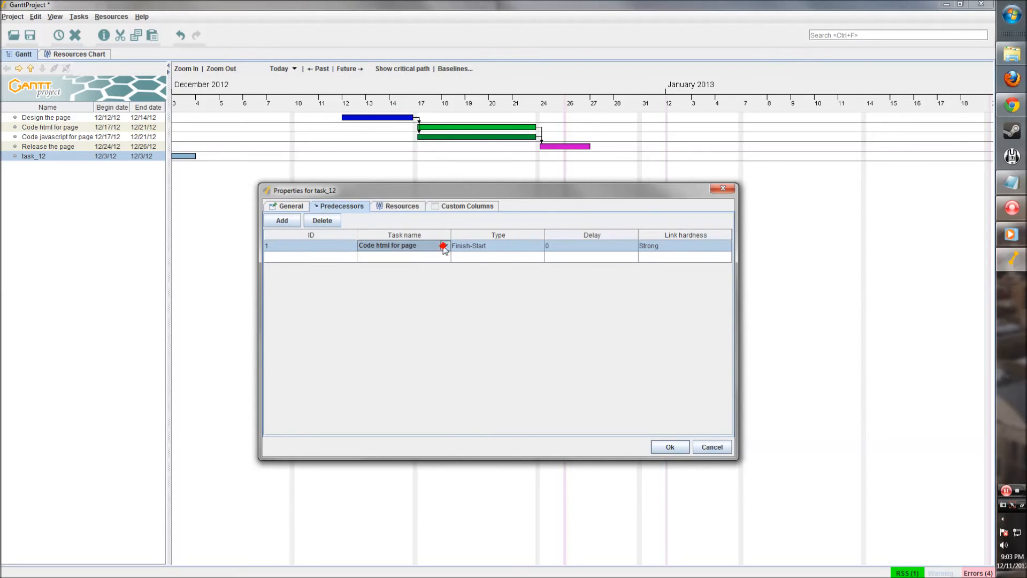
{"action": "left_click", "coordinate": [442, 246]}
{"action": "left_click", "coordinate": [405, 286]}
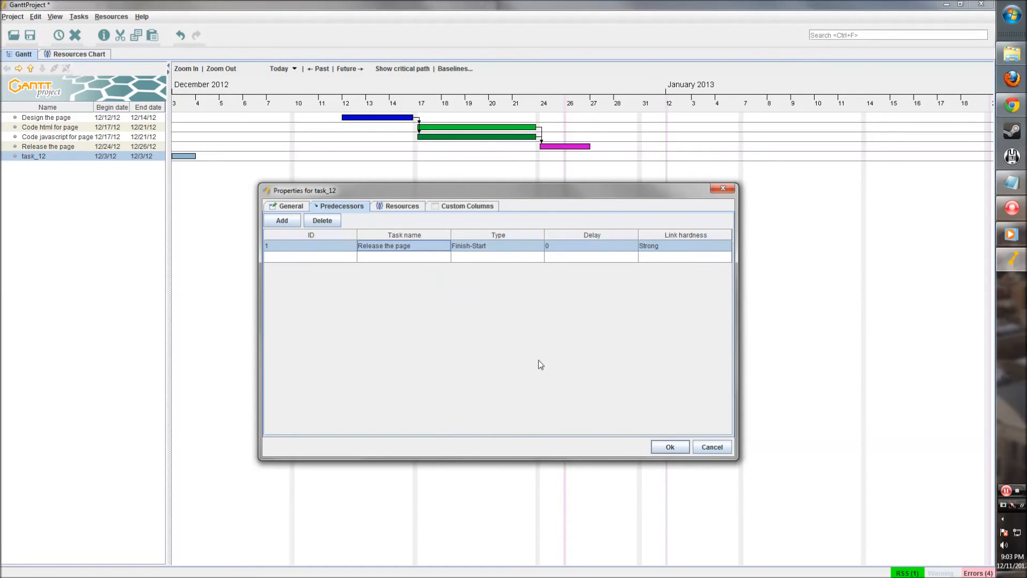
{"action": "left_click", "coordinate": [669, 447]}
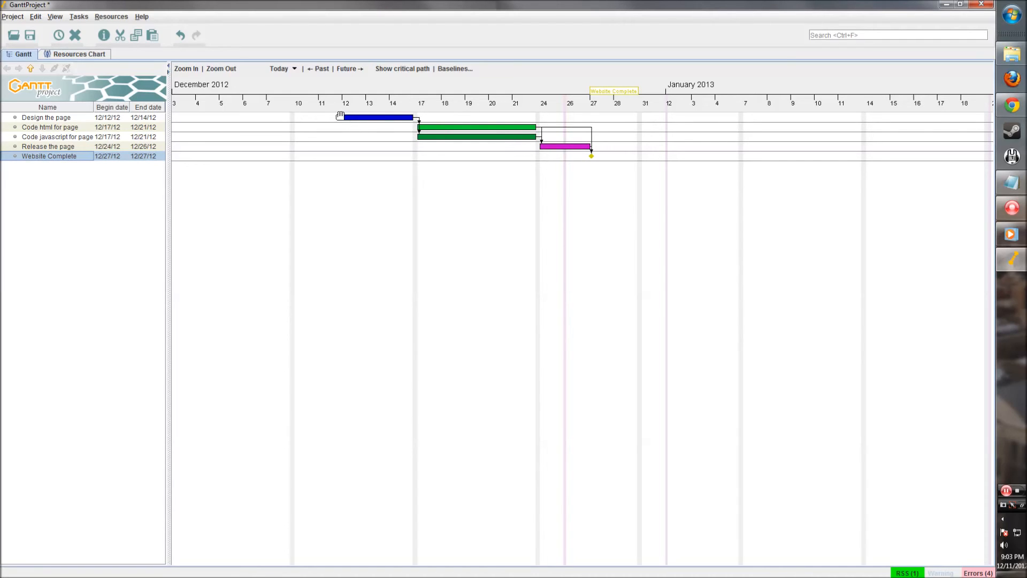
Step: In the chart, set progress to full for "Design the page", about half for "Code javascript for page" and about 60% for "Code html for page"
{"action": "left_click_drag", "start_coordinate": [340, 116], "coordinate": [416, 119]}
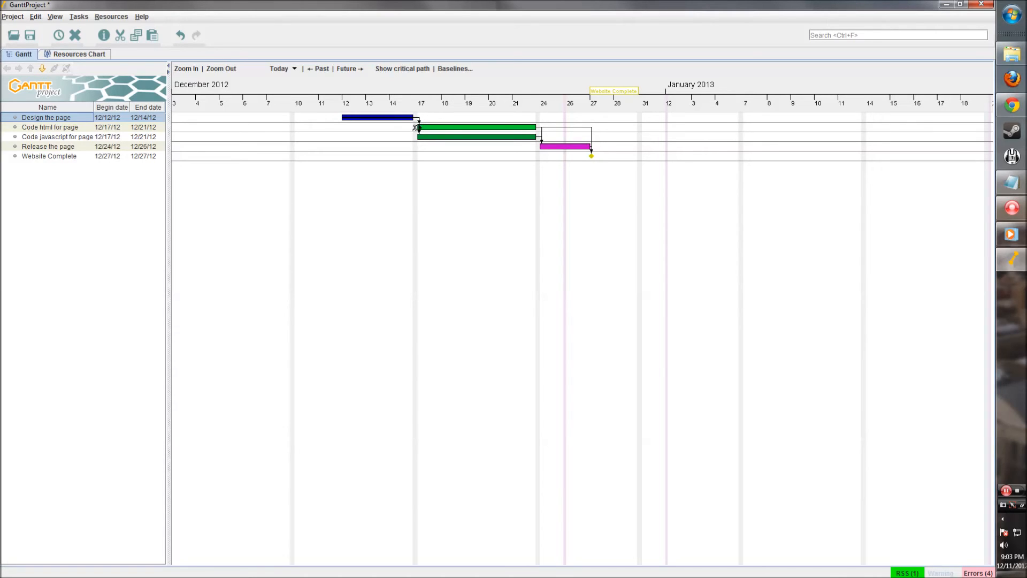
{"action": "left_click_drag", "start_coordinate": [418, 137], "coordinate": [476, 140]}
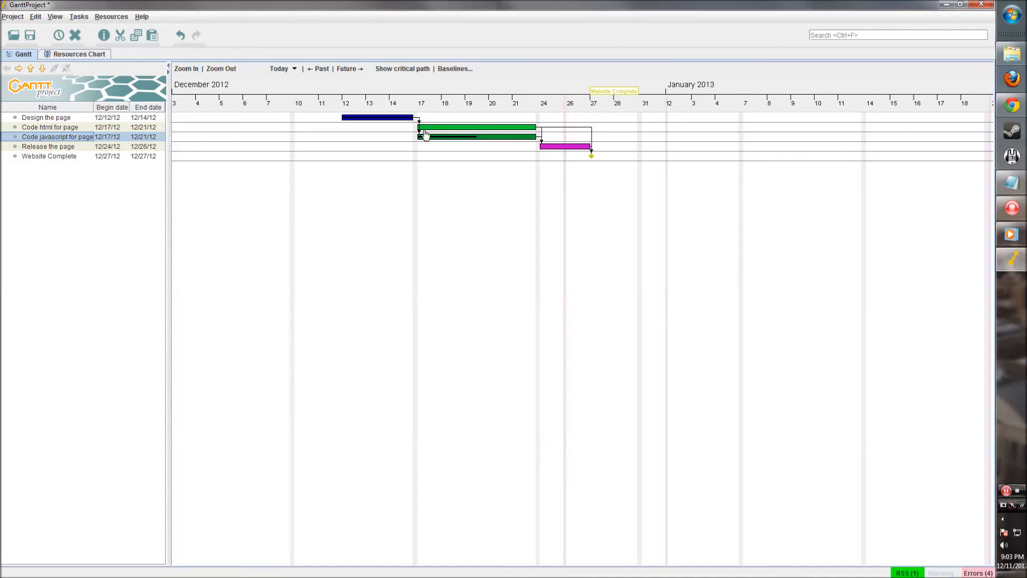
{"action": "left_click_drag", "start_coordinate": [416, 126], "coordinate": [489, 132]}
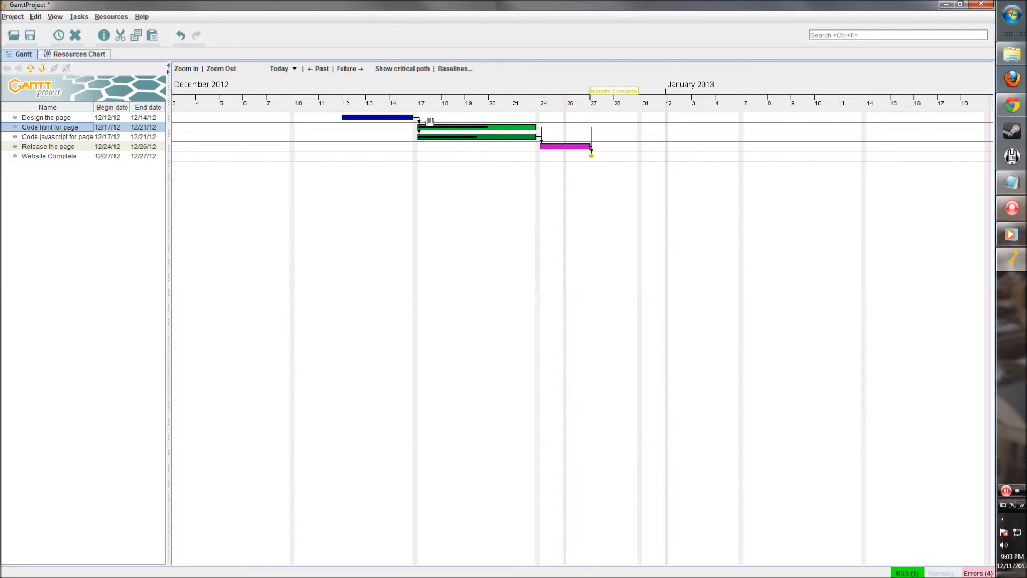
Step: Examine the project timeline at different scales, from single days to whole months, and return to the day-level view
{"action": "scroll", "coordinate": [431, 131], "scroll_direction": "up", "scroll_amount": 1}
{"action": "left_click_drag", "start_coordinate": [252, 193], "coordinate": [444, 206]}
{"action": "scroll", "coordinate": [395, 148], "scroll_direction": "up", "scroll_amount": 1}
{"action": "left_click_drag", "start_coordinate": [303, 180], "coordinate": [510, 201]}
{"action": "left_click_drag", "start_coordinate": [361, 187], "coordinate": [396, 184]}
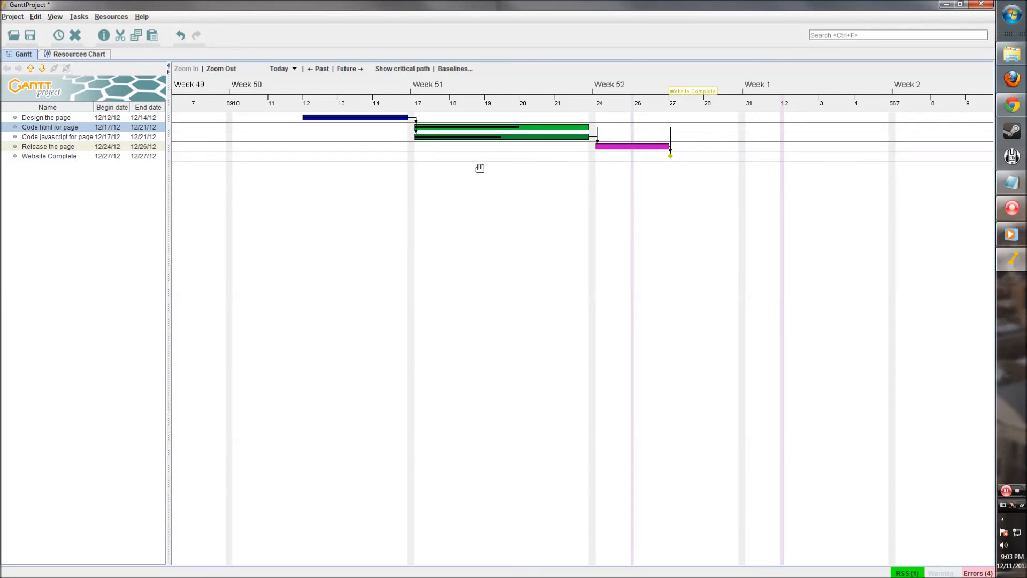
{"action": "scroll", "coordinate": [584, 151], "scroll_direction": "down", "scroll_amount": 1}
{"action": "scroll", "coordinate": [584, 151], "scroll_direction": "down", "scroll_amount": 5}
{"action": "left_click_drag", "start_coordinate": [438, 158], "coordinate": [431, 158]}
{"action": "left_click_drag", "start_coordinate": [275, 176], "coordinate": [443, 186]}
{"action": "left_click_drag", "start_coordinate": [370, 152], "coordinate": [412, 177]}
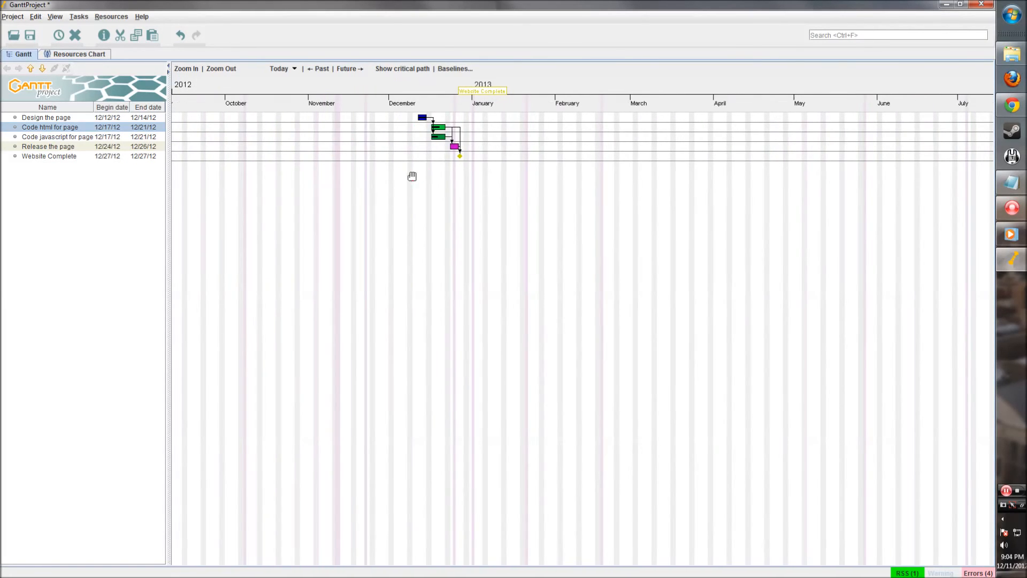
{"action": "scroll", "coordinate": [421, 155], "scroll_direction": "up", "scroll_amount": 6}
{"action": "left_click_drag", "start_coordinate": [283, 188], "coordinate": [469, 202]}
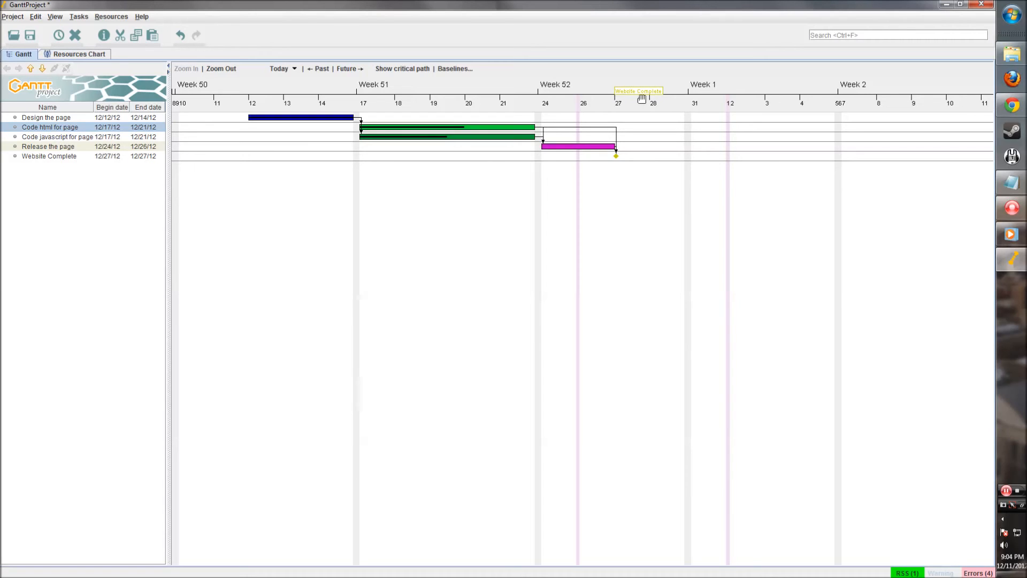
{"action": "left_click_drag", "start_coordinate": [510, 224], "coordinate": [568, 233]}
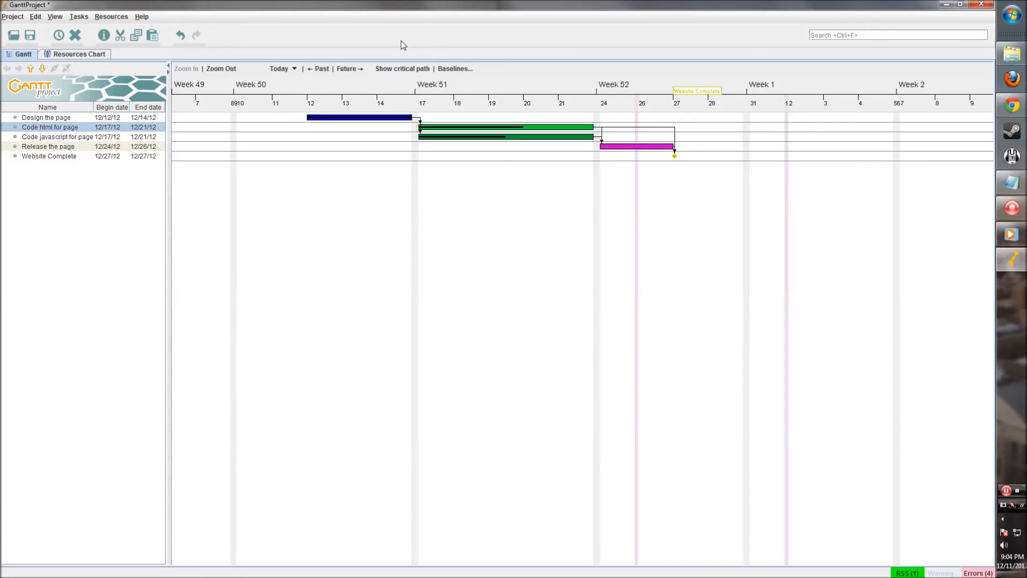
Step: Show the critical path in the Gantt chart to check it, and hide it again
{"action": "left_click", "coordinate": [398, 69]}
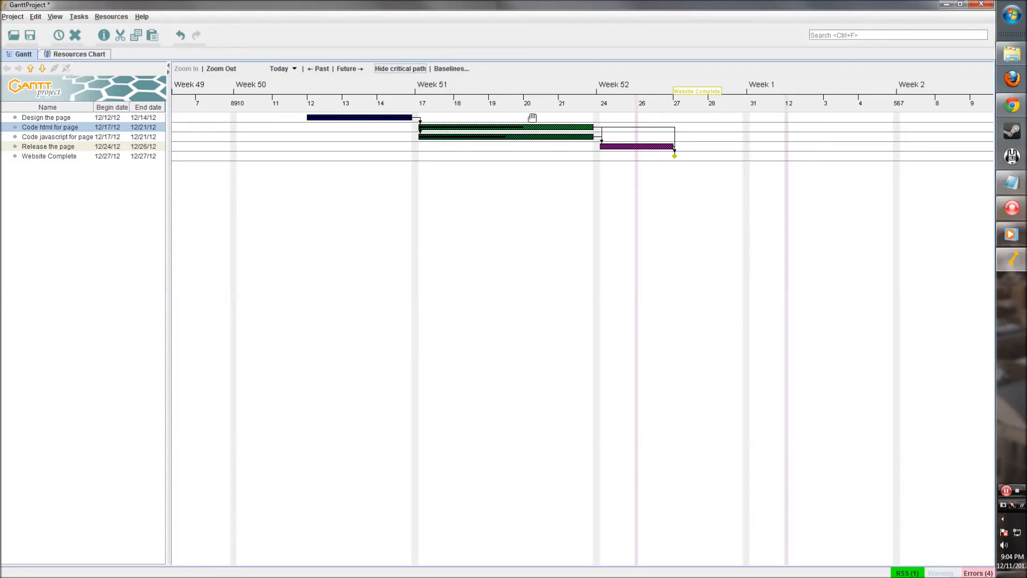
{"action": "left_click", "coordinate": [400, 68]}
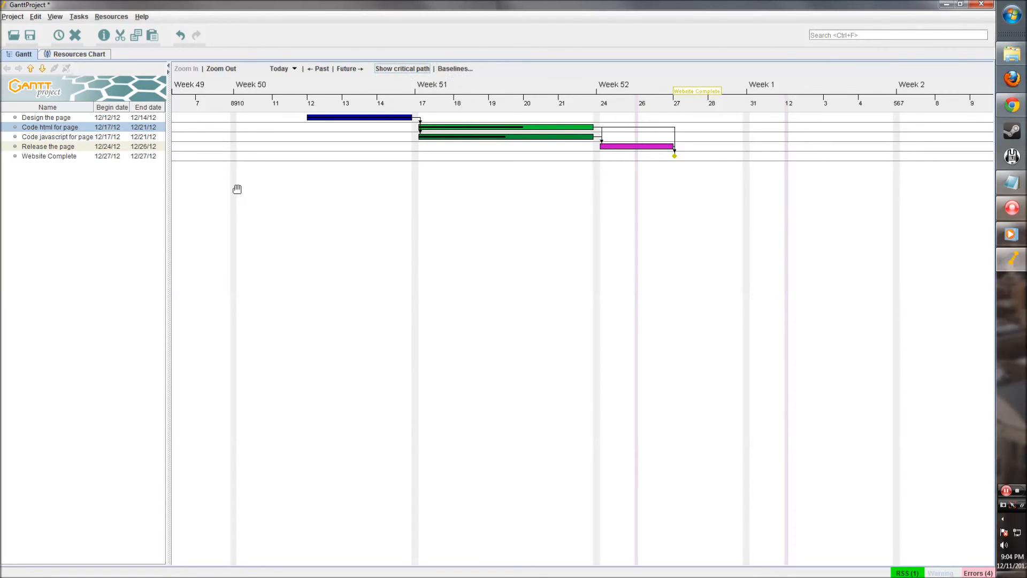
{"action": "left_click_drag", "start_coordinate": [399, 183], "coordinate": [410, 182]}
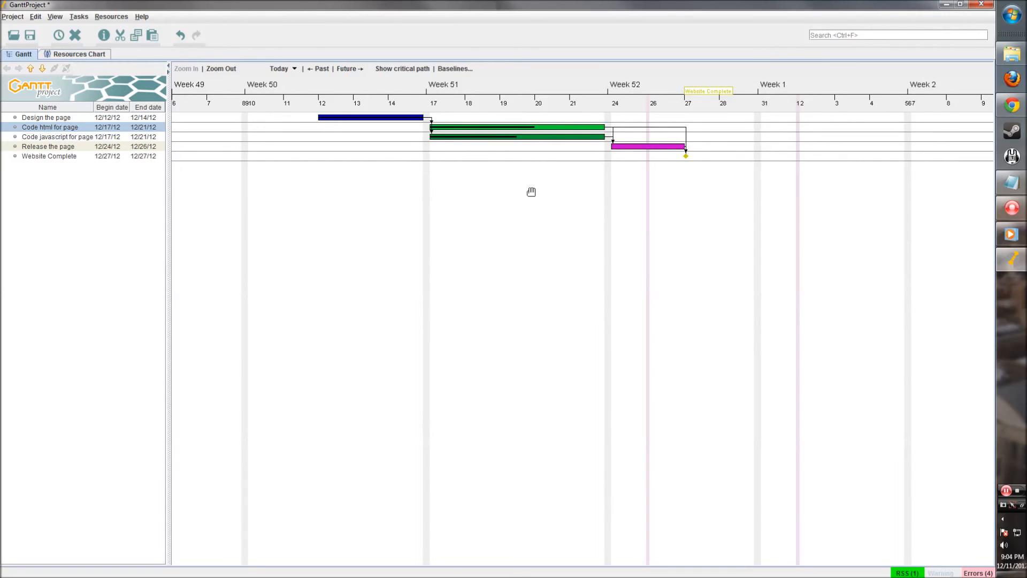
Step: In the resources chart, add a first resource with the person's name and the default role developer
{"action": "left_click", "coordinate": [75, 55]}
{"action": "right_click", "coordinate": [44, 137]}
{"action": "left_click", "coordinate": [57, 139]}
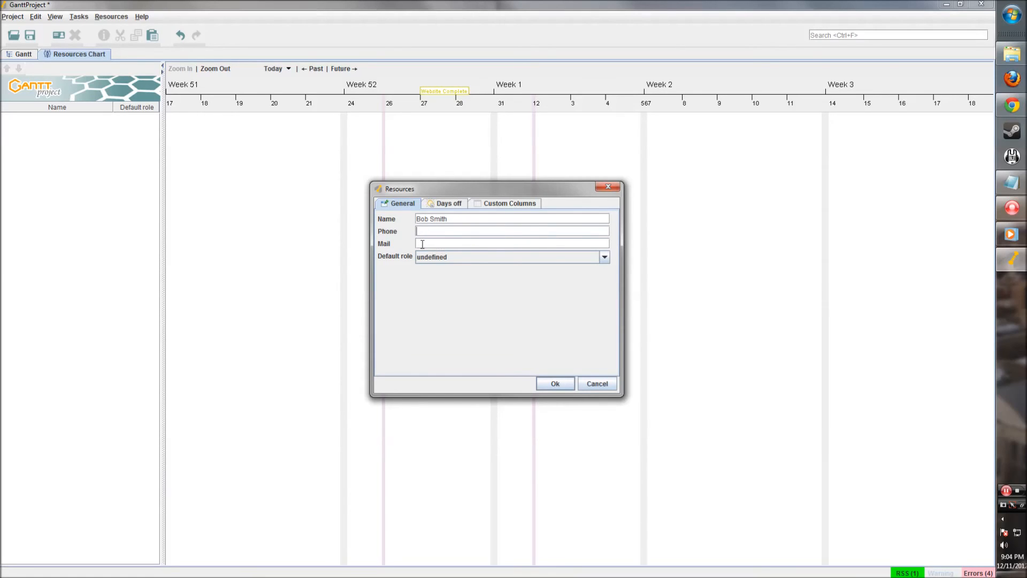
{"action": "left_click", "coordinate": [446, 257]}
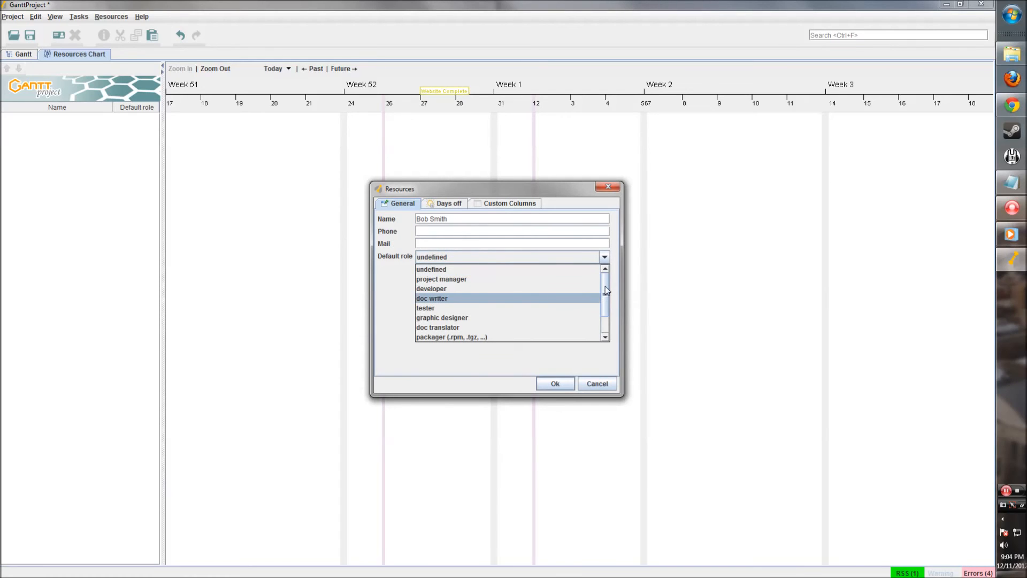
{"action": "left_click_drag", "start_coordinate": [605, 293], "coordinate": [557, 278]}
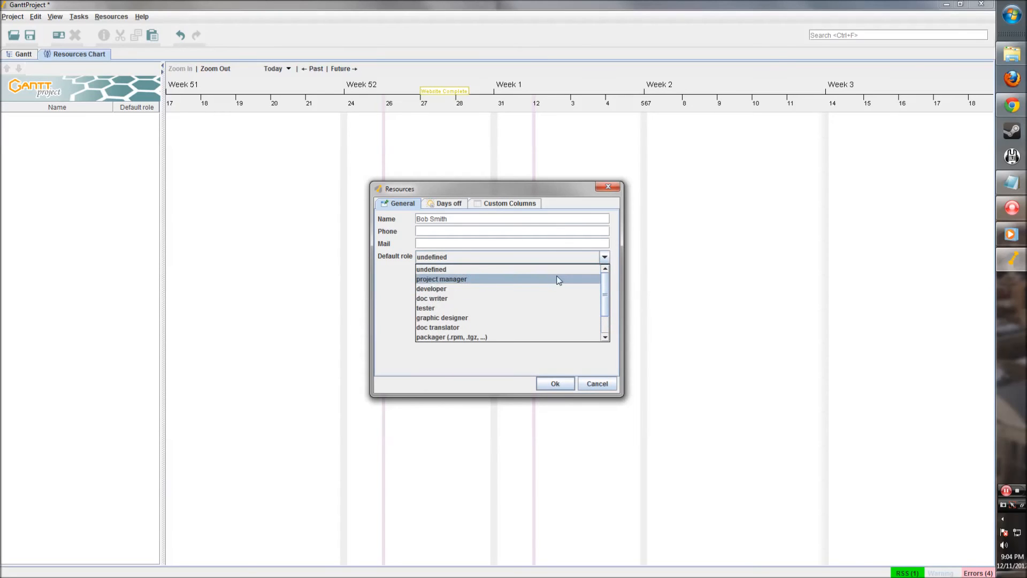
{"action": "left_click", "coordinate": [459, 291]}
{"action": "left_click", "coordinate": [453, 203]}
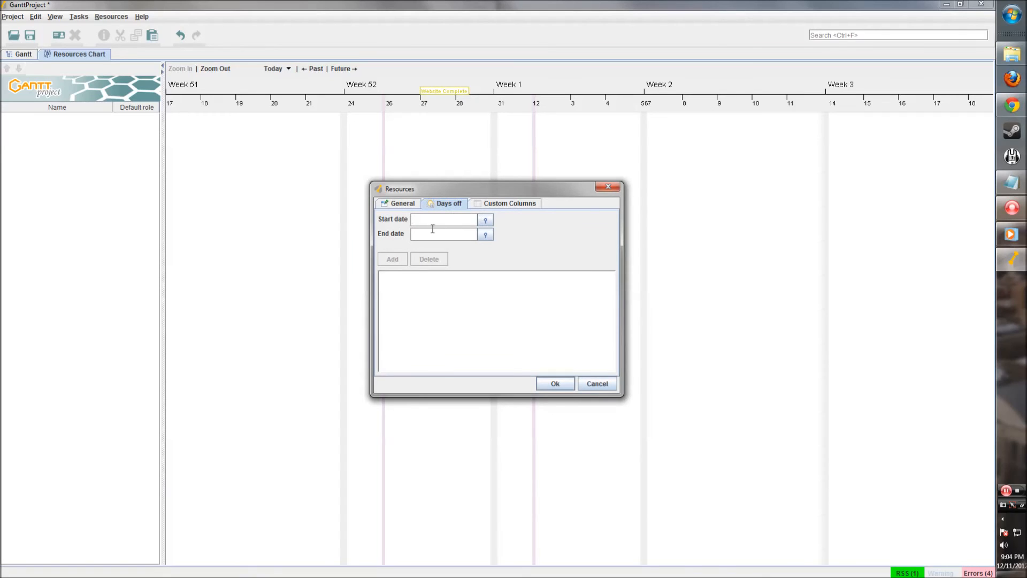
{"action": "left_click", "coordinate": [500, 204]}
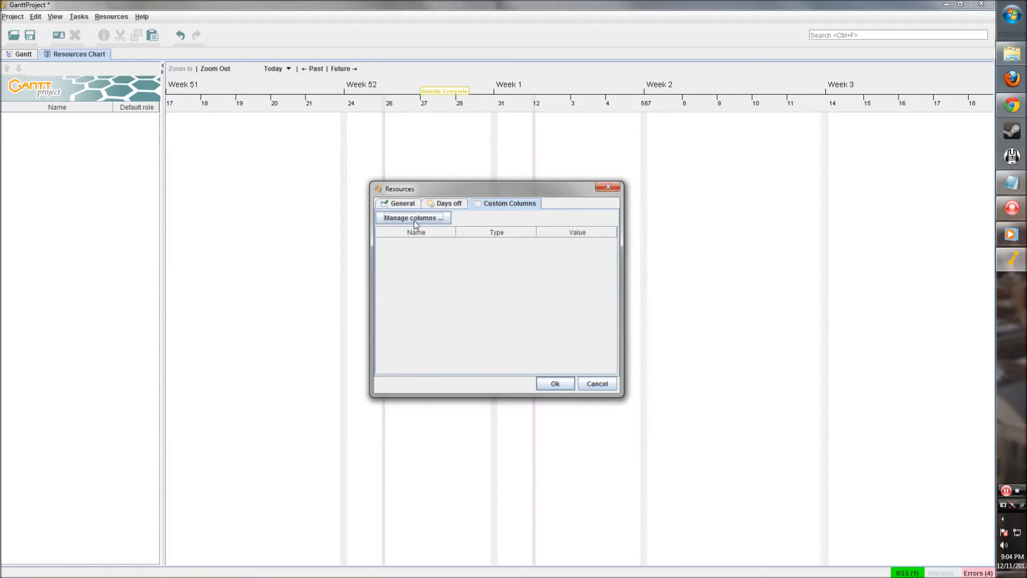
{"action": "left_click", "coordinate": [556, 384]}
Step: Add a second resource with the person's name and the default role project manager
{"action": "right_click", "coordinate": [71, 141]}
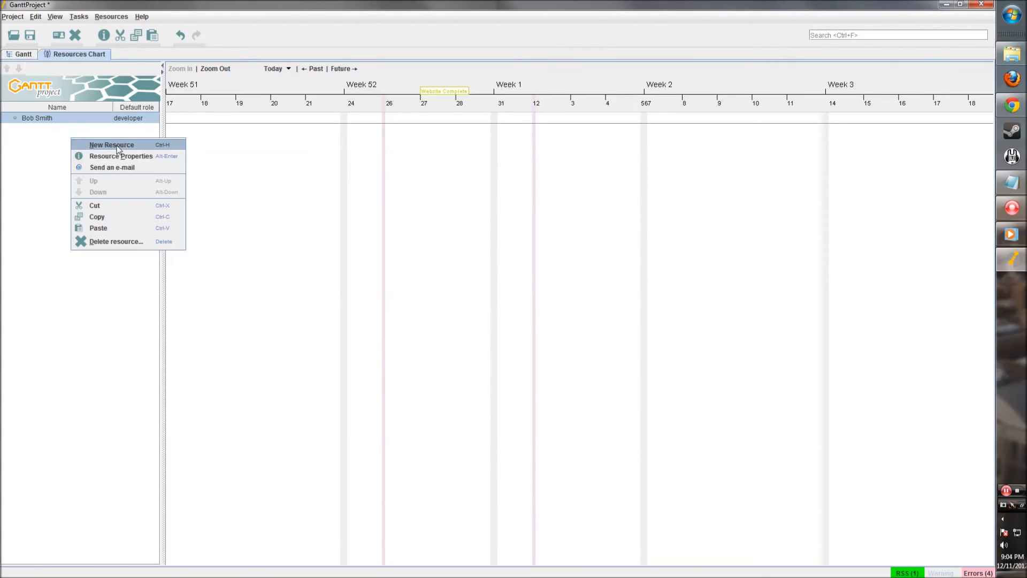
{"action": "left_click", "coordinate": [117, 146]}
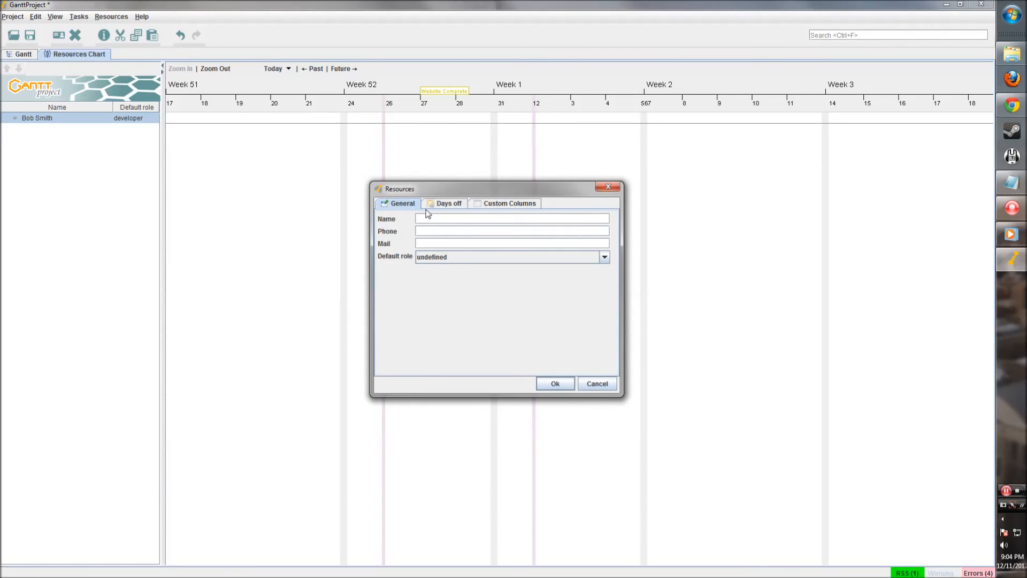
{"action": "type", "text": "Bill Brown"}
{"action": "left_click", "coordinate": [419, 260]}
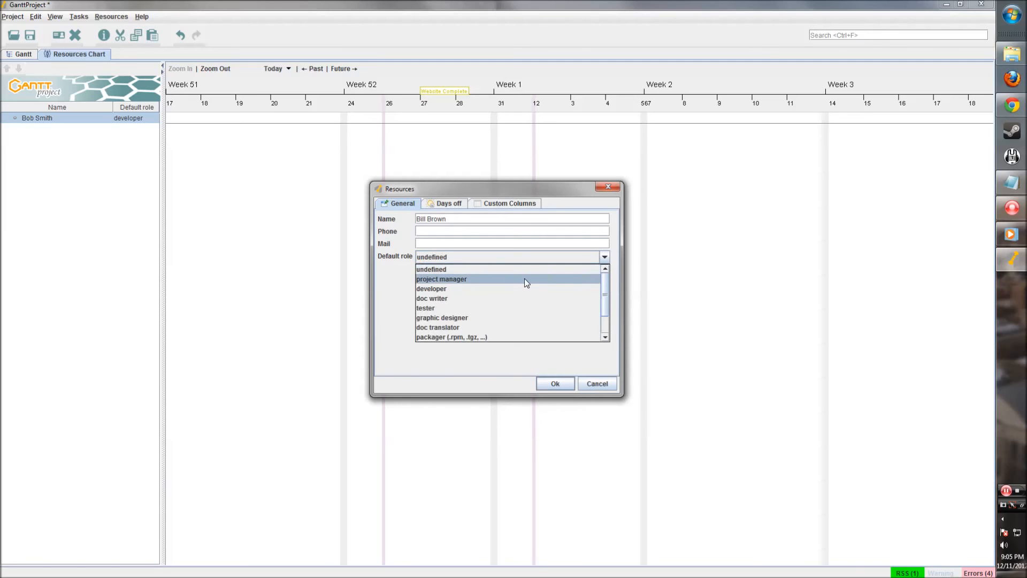
{"action": "left_click", "coordinate": [463, 279]}
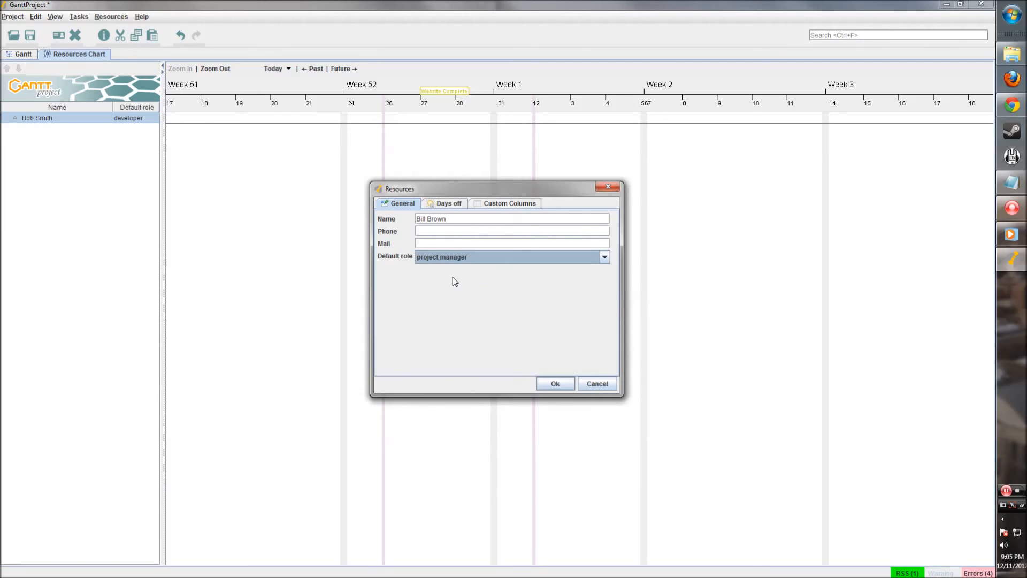
{"action": "left_click", "coordinate": [553, 384]}
Step: Add a third resource with the person's name and the default role web designer
{"action": "right_click", "coordinate": [82, 171]}
{"action": "left_click", "coordinate": [97, 176]}
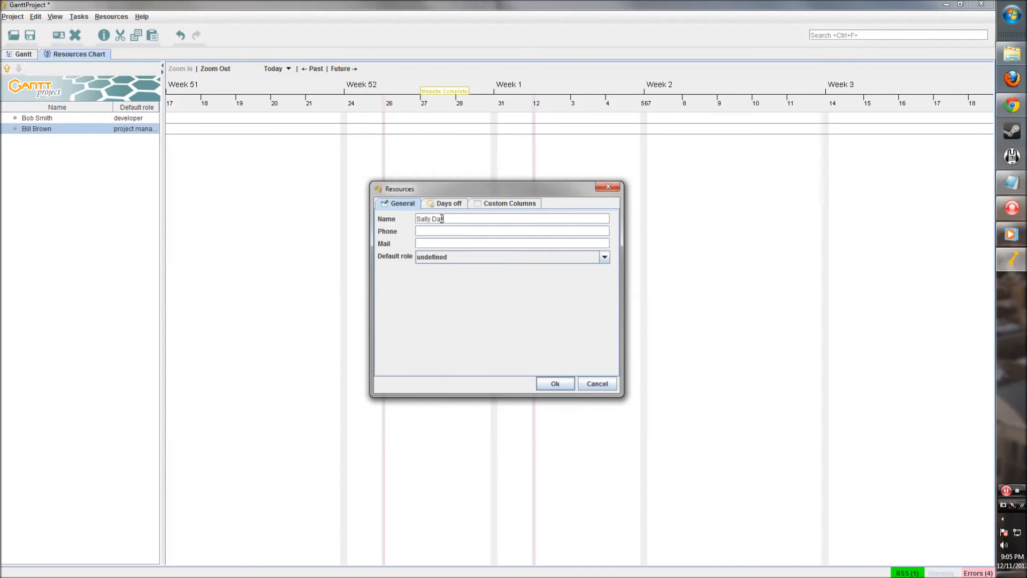
{"action": "left_click", "coordinate": [473, 258]}
{"action": "scroll", "coordinate": [514, 313], "scroll_direction": "down", "scroll_amount": 1}
{"action": "scroll", "coordinate": [492, 322], "scroll_direction": "up", "scroll_amount": 1}
{"action": "scroll", "coordinate": [492, 322], "scroll_direction": "down", "scroll_amount": 1}
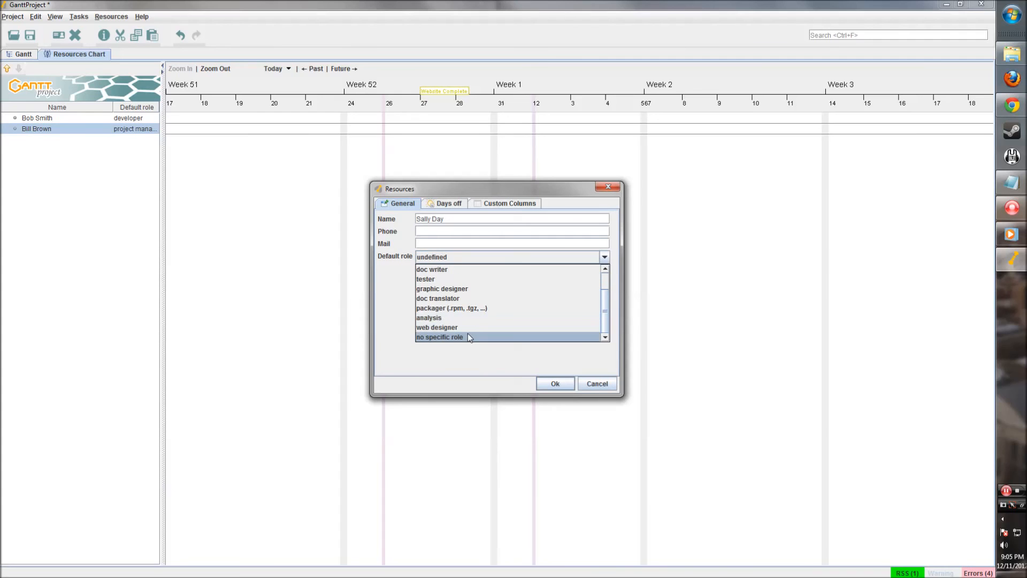
{"action": "left_click", "coordinate": [466, 326]}
{"action": "left_click", "coordinate": [550, 383]}
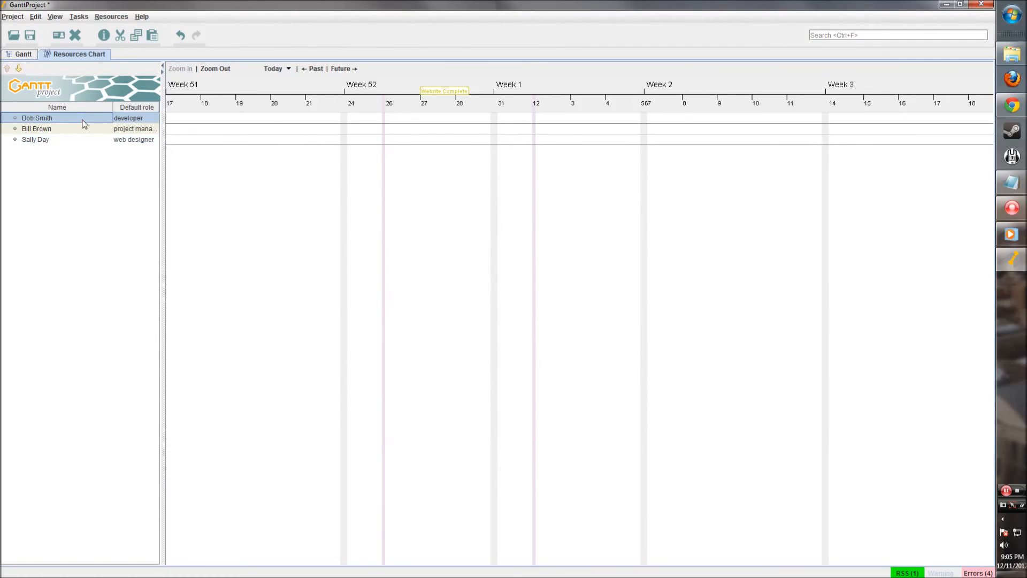
Step: Assign the web designer as a resource to the Design the page task, keeping the default 100.0 unit and coordinator setting
{"action": "left_click", "coordinate": [84, 133]}
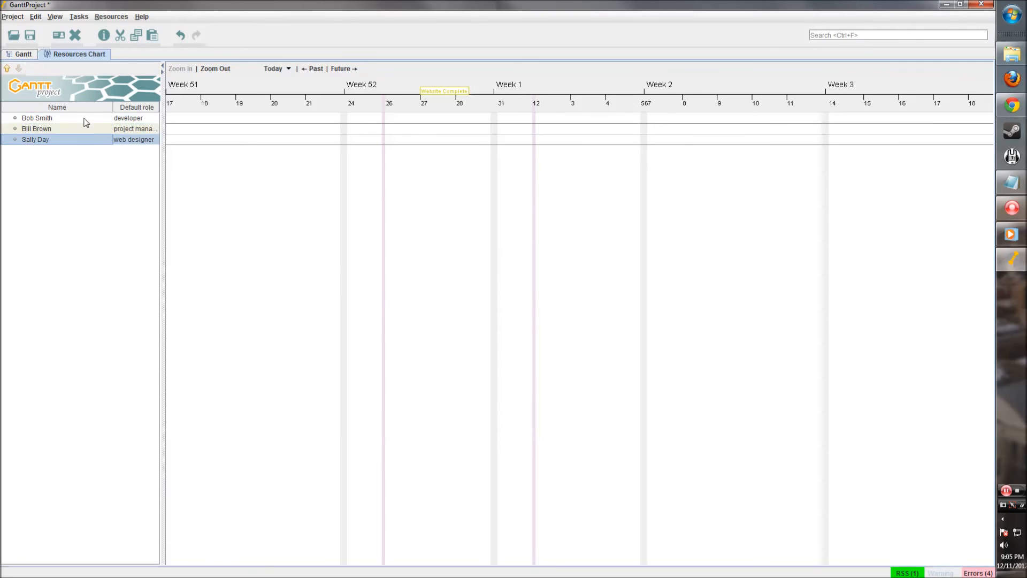
{"action": "left_click", "coordinate": [78, 142]}
{"action": "left_click", "coordinate": [30, 55]}
{"action": "double_click", "coordinate": [377, 119]}
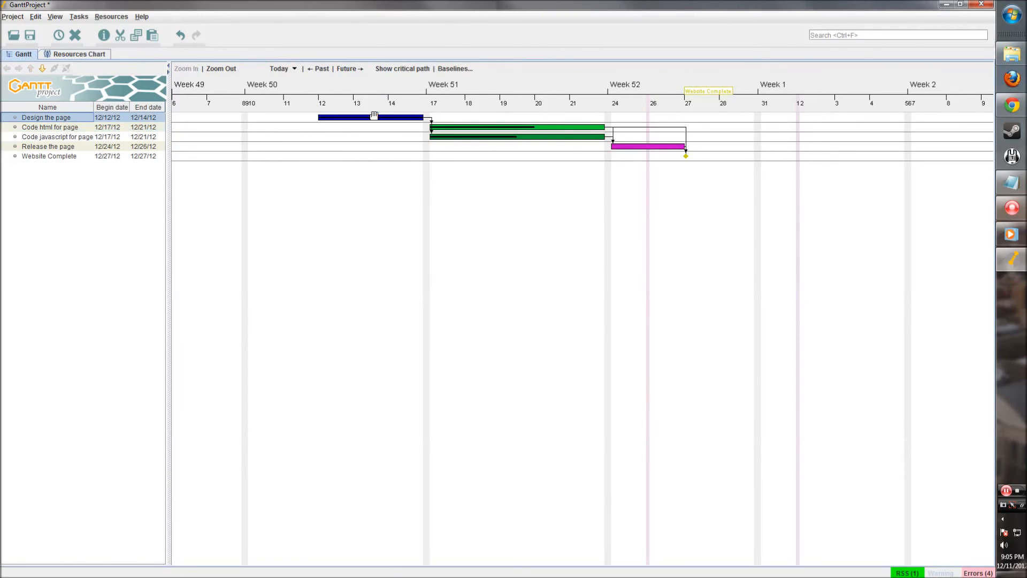
{"action": "left_click", "coordinate": [408, 174]}
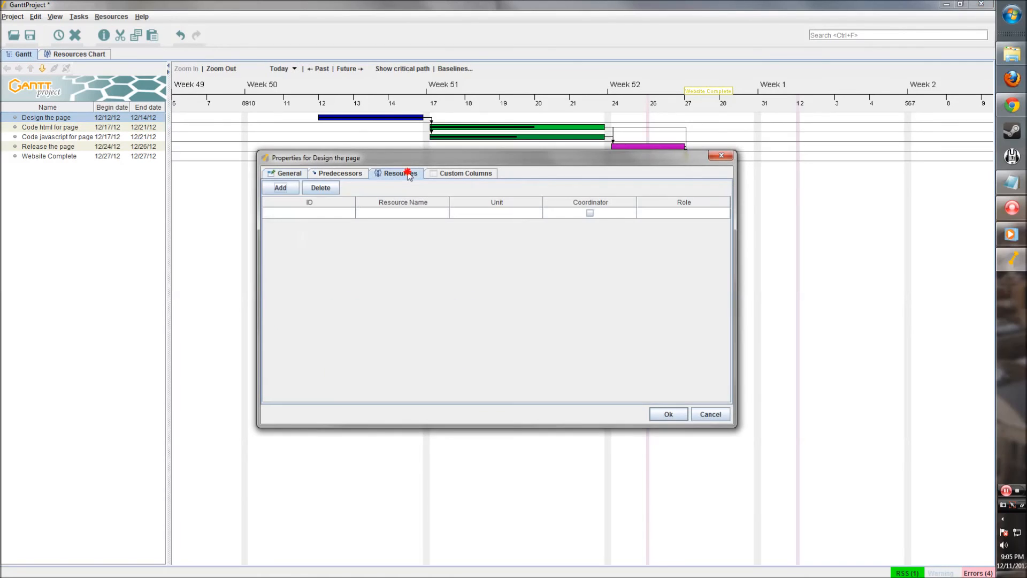
{"action": "left_click", "coordinate": [280, 188]}
{"action": "left_click", "coordinate": [443, 213]}
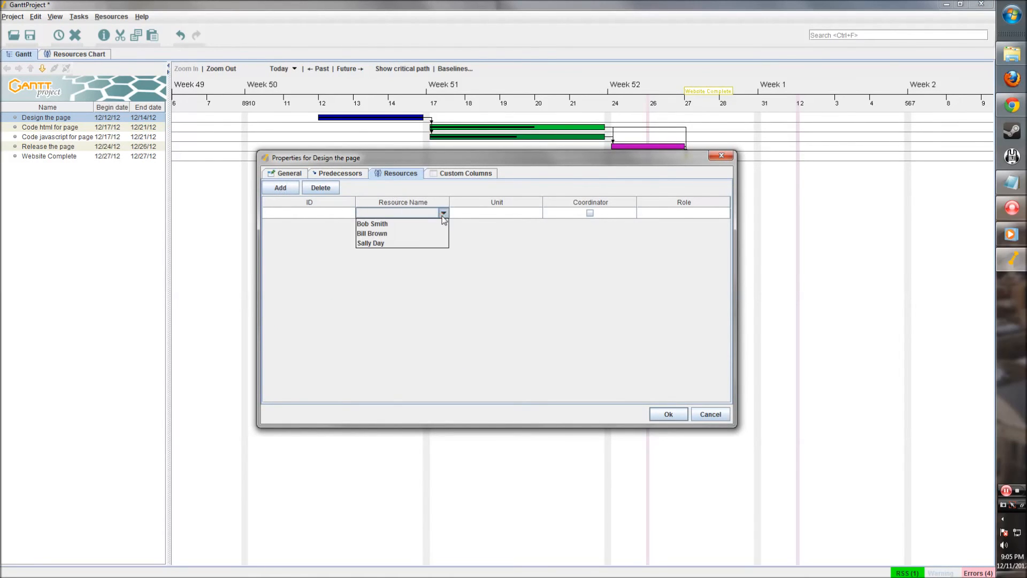
{"action": "left_click", "coordinate": [414, 244]}
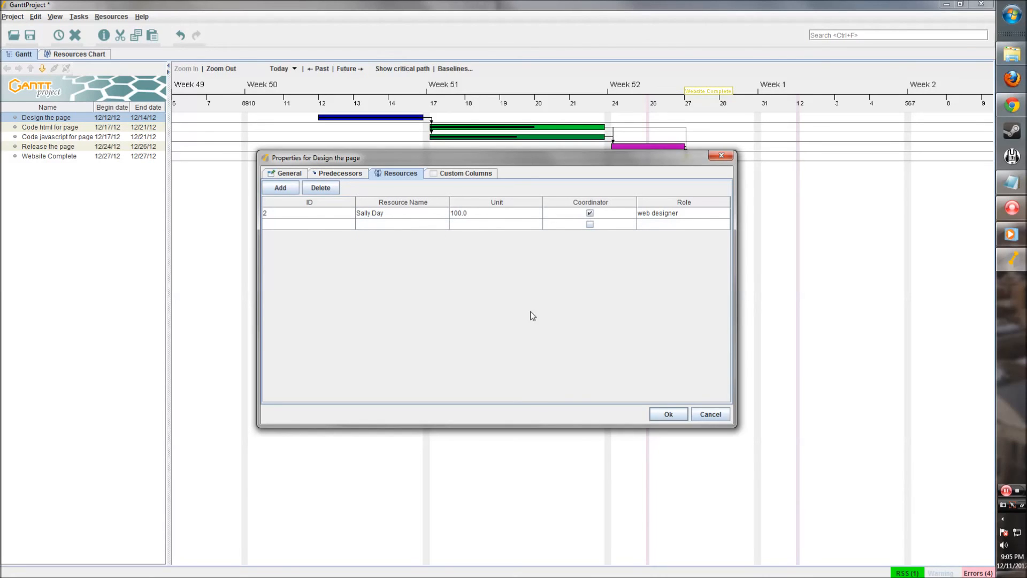
{"action": "left_click", "coordinate": [664, 412]}
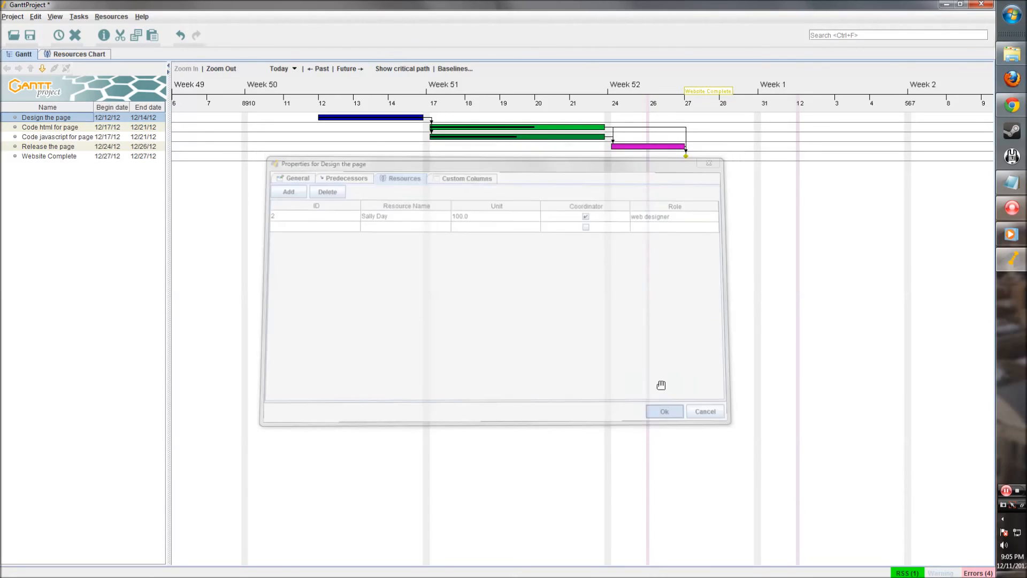
{"action": "left_click", "coordinate": [71, 131]}
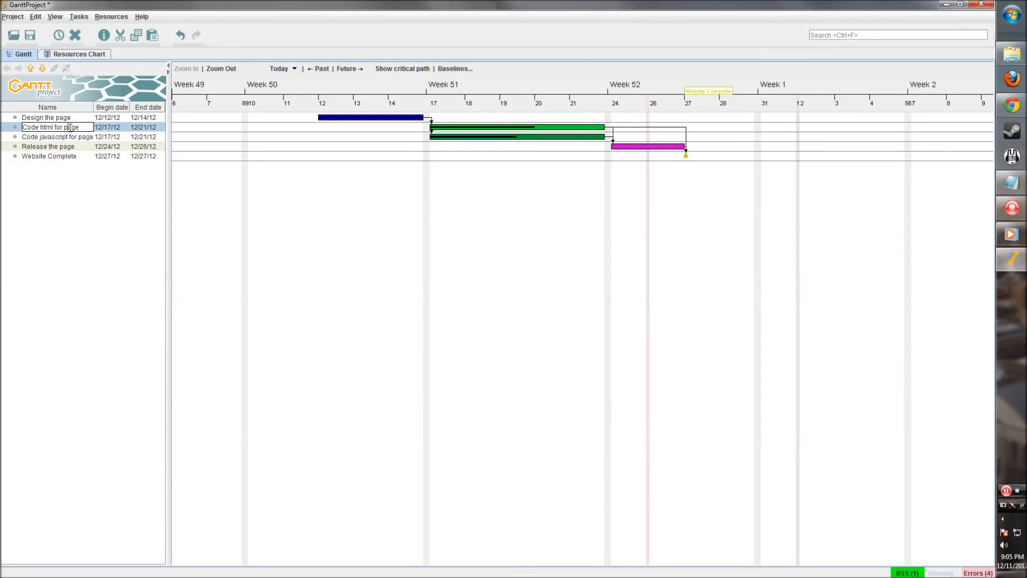
{"action": "right_click", "coordinate": [76, 127]}
{"action": "left_click", "coordinate": [43, 126]}
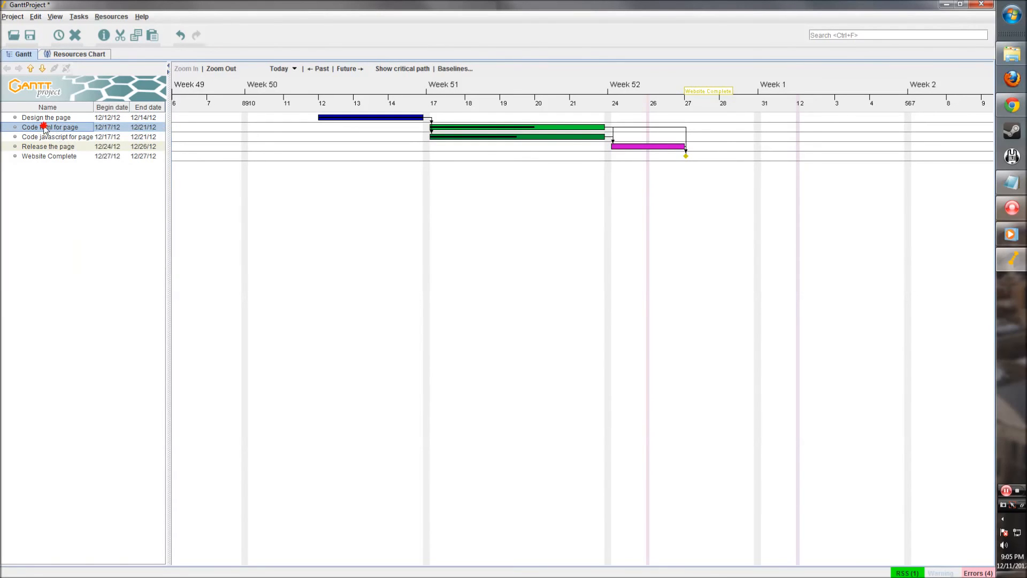
{"action": "left_click", "coordinate": [486, 127]}
{"action": "left_click", "coordinate": [487, 128]}
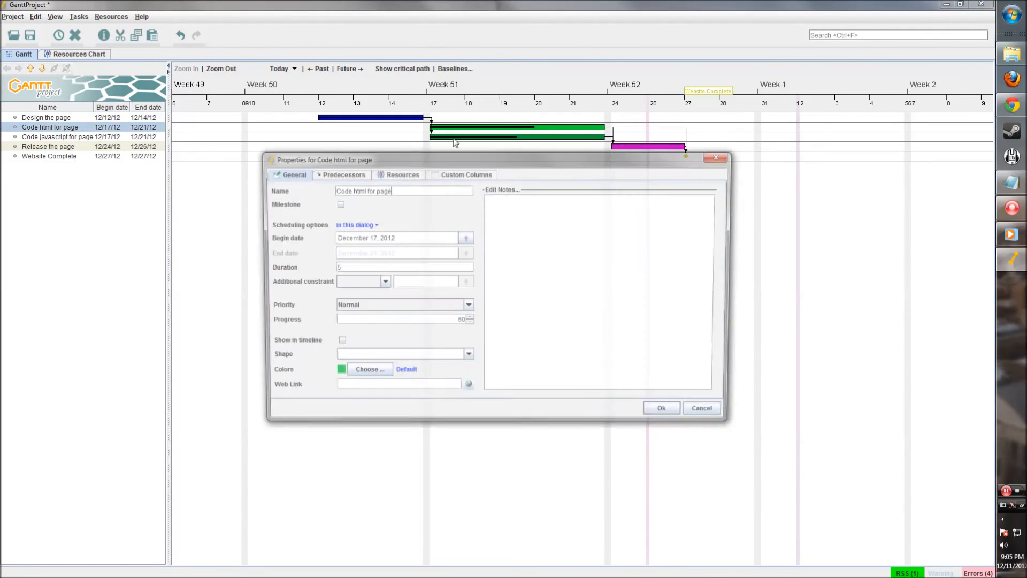
{"action": "left_click", "coordinate": [394, 173]}
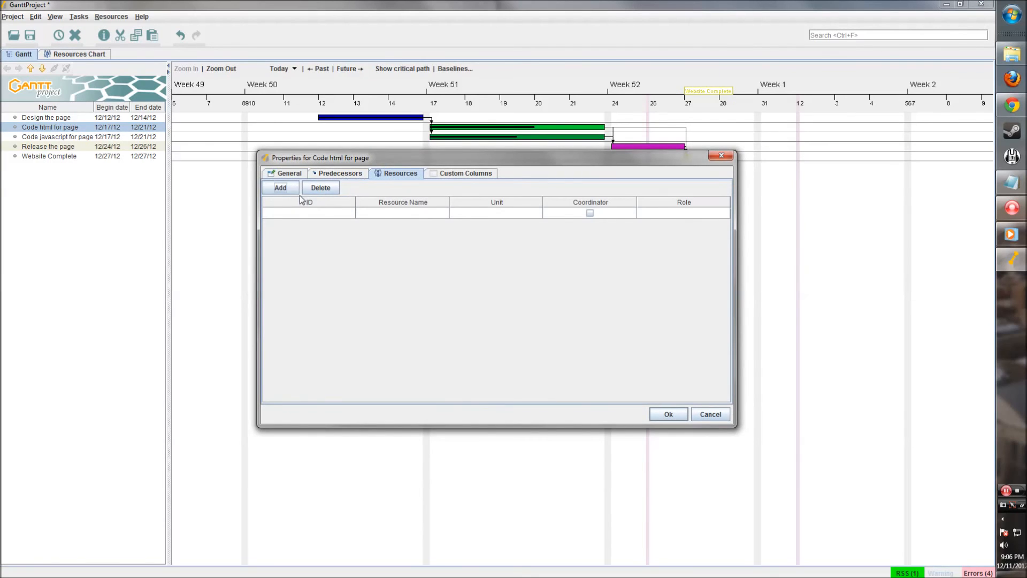
{"action": "left_click", "coordinate": [409, 214]}
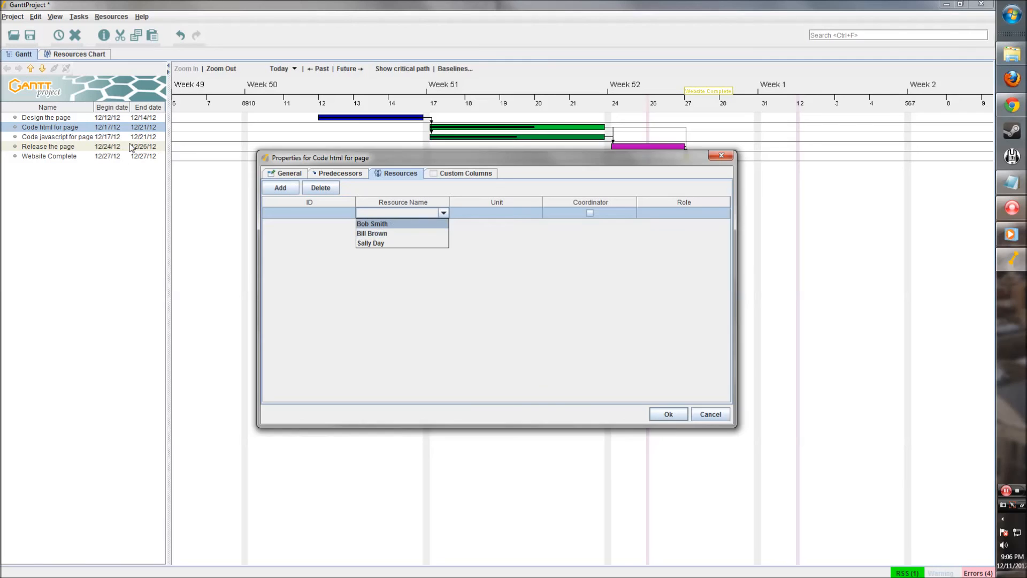
{"action": "left_click", "coordinate": [711, 415]}
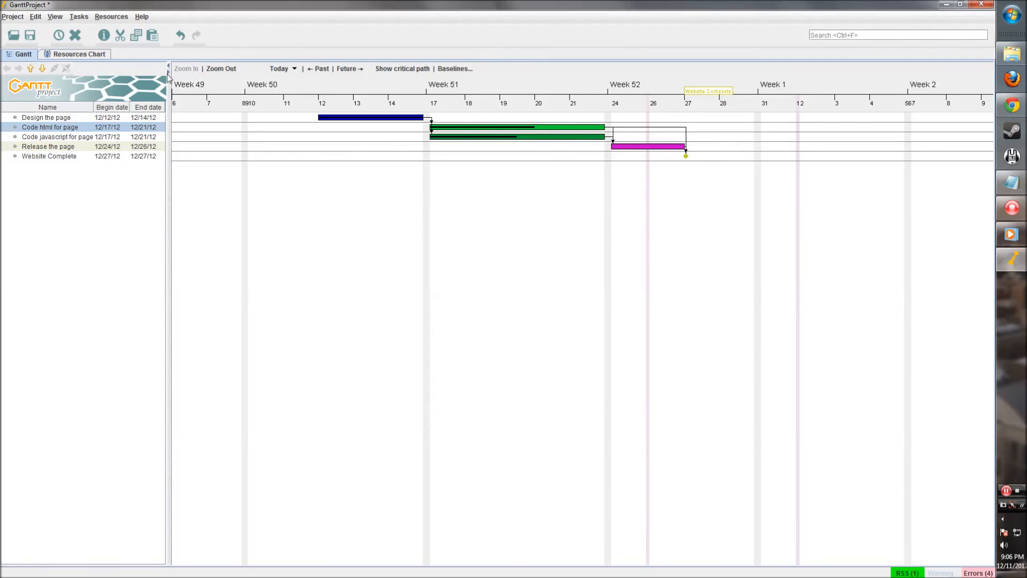
Step: Check the people's roles in the resources chart and add the developer as a resource of the Code html for page task
{"action": "left_click", "coordinate": [90, 56]}
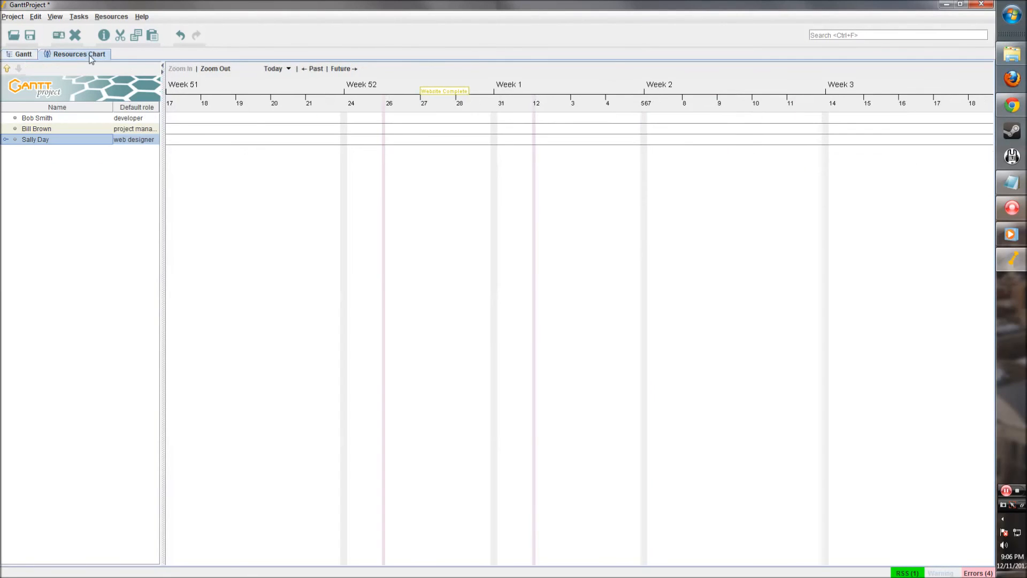
{"action": "left_click", "coordinate": [138, 119]}
{"action": "left_click", "coordinate": [20, 55]}
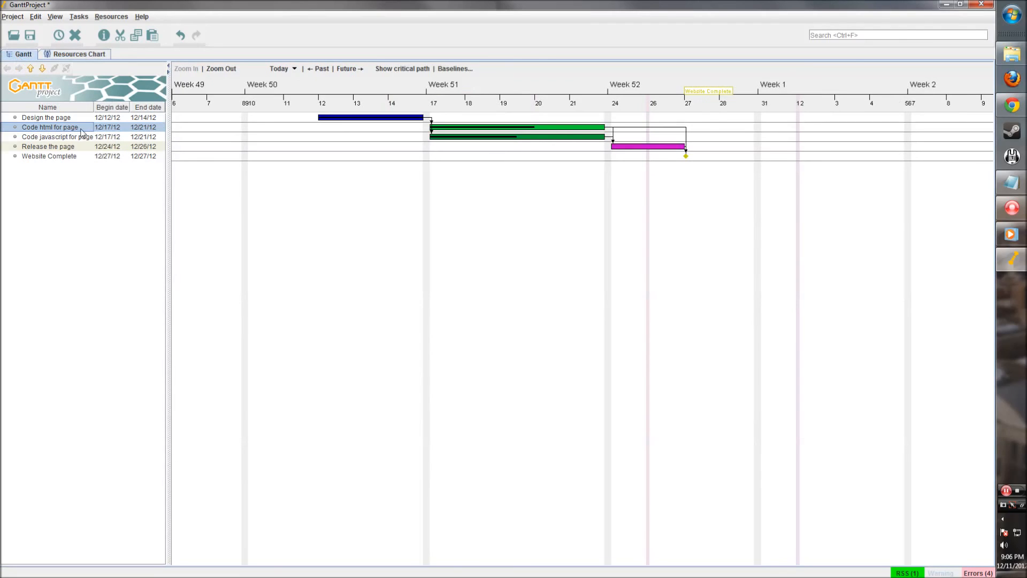
{"action": "double_click", "coordinate": [502, 128]}
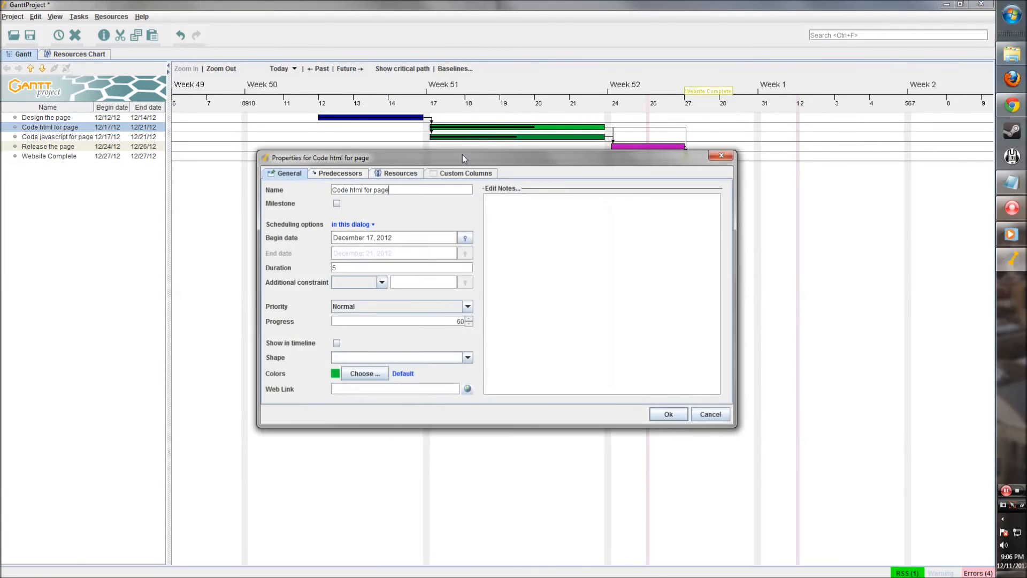
{"action": "left_click", "coordinate": [395, 173]}
{"action": "left_click", "coordinate": [280, 187]}
{"action": "left_click", "coordinate": [408, 212]}
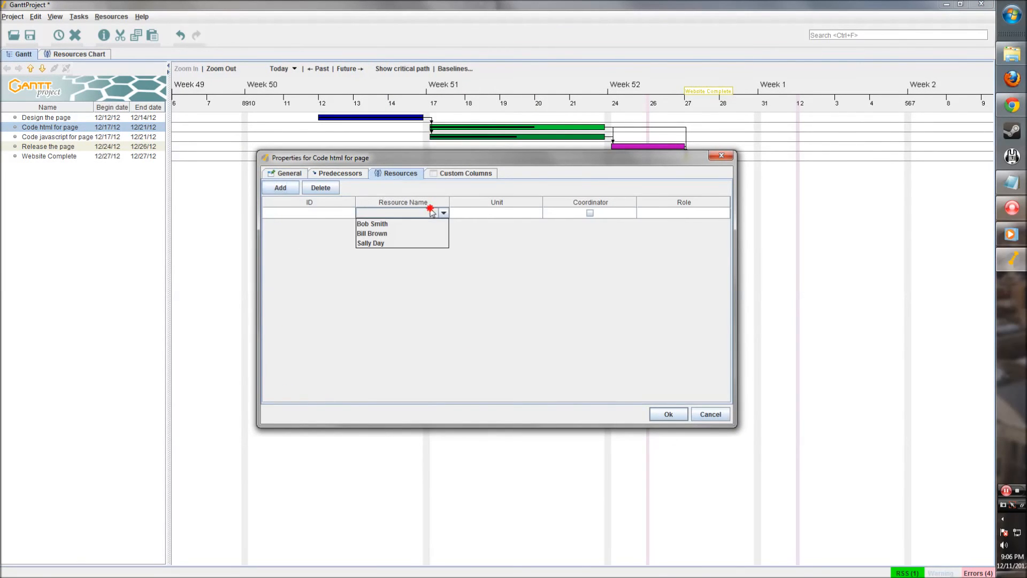
{"action": "left_click", "coordinate": [404, 224]}
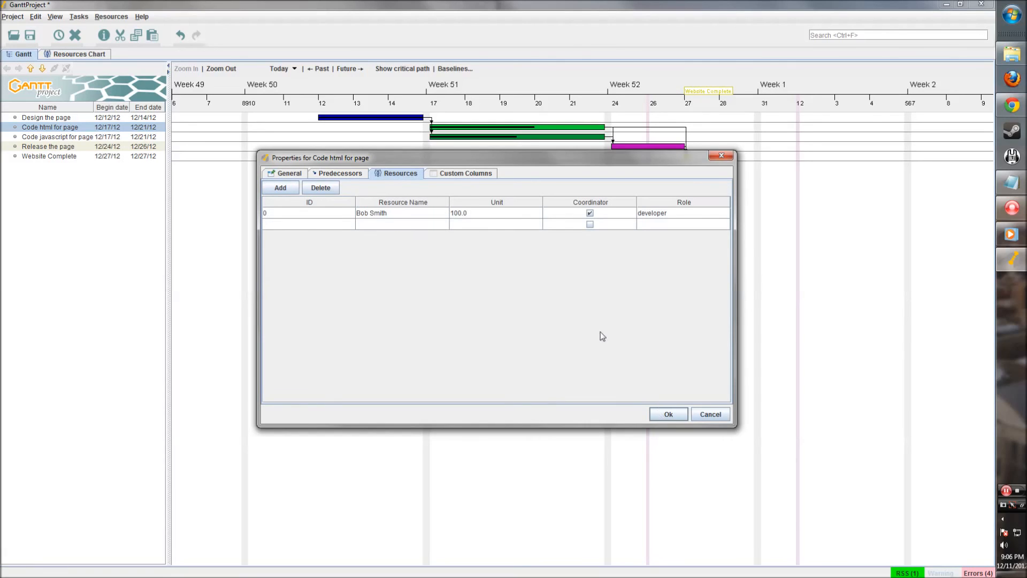
Step: Set the developer's unit to 50 on the Code html for page task and accept the task properties
{"action": "left_click", "coordinate": [492, 213]}
{"action": "double_click", "coordinate": [470, 214]}
{"action": "left_click_drag", "start_coordinate": [469, 212], "coordinate": [451, 213]}
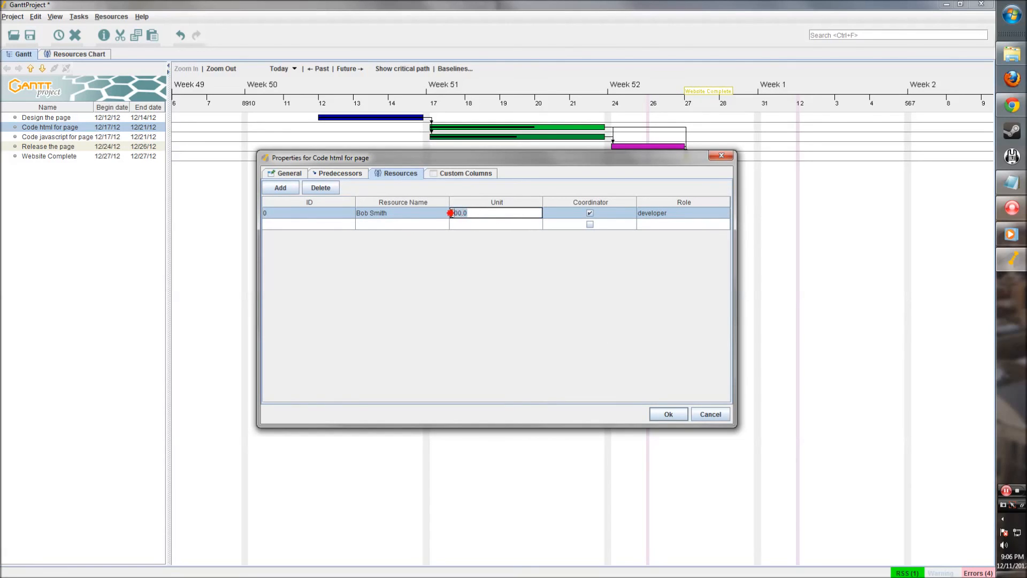
{"action": "type", "text": "50"}
{"action": "left_click", "coordinate": [525, 224]}
{"action": "left_click", "coordinate": [663, 413]}
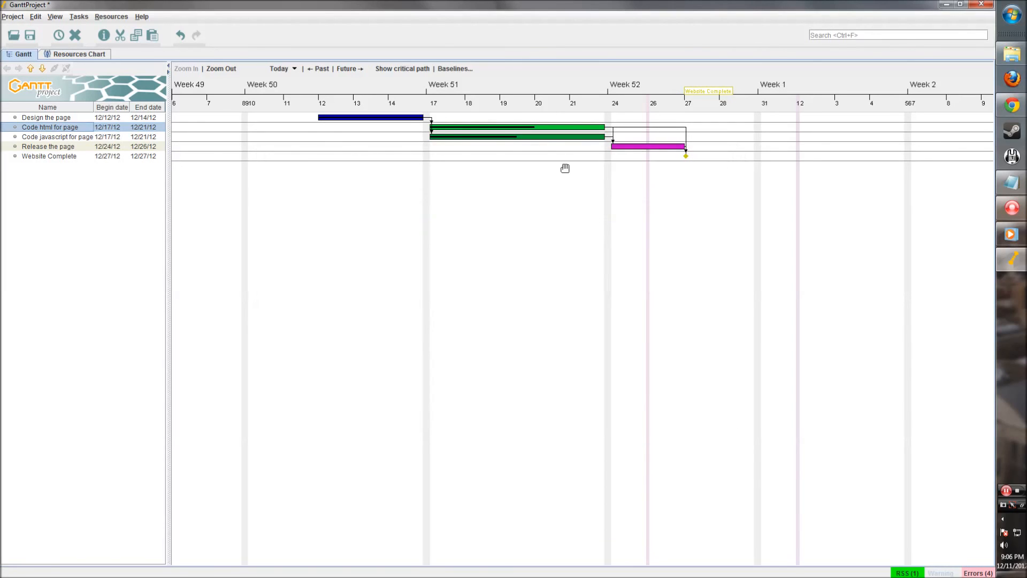
Step: Assign the developer as a resource to the Code javascript for page task with a unit of 50
{"action": "double_click", "coordinate": [489, 137]}
{"action": "left_click", "coordinate": [396, 173]}
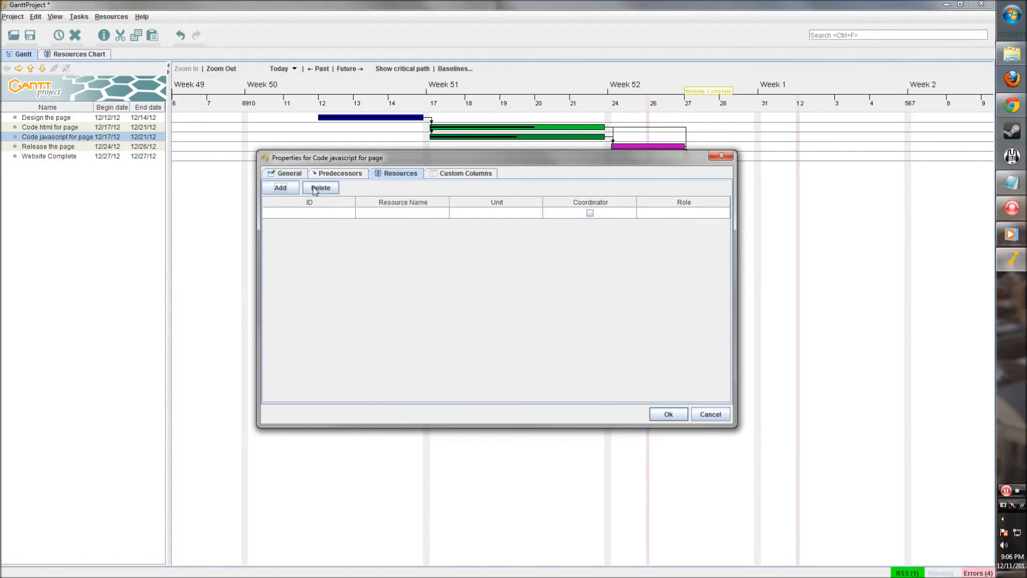
{"action": "left_click", "coordinate": [280, 188]}
{"action": "left_click", "coordinate": [428, 214]}
{"action": "left_click", "coordinate": [404, 224]}
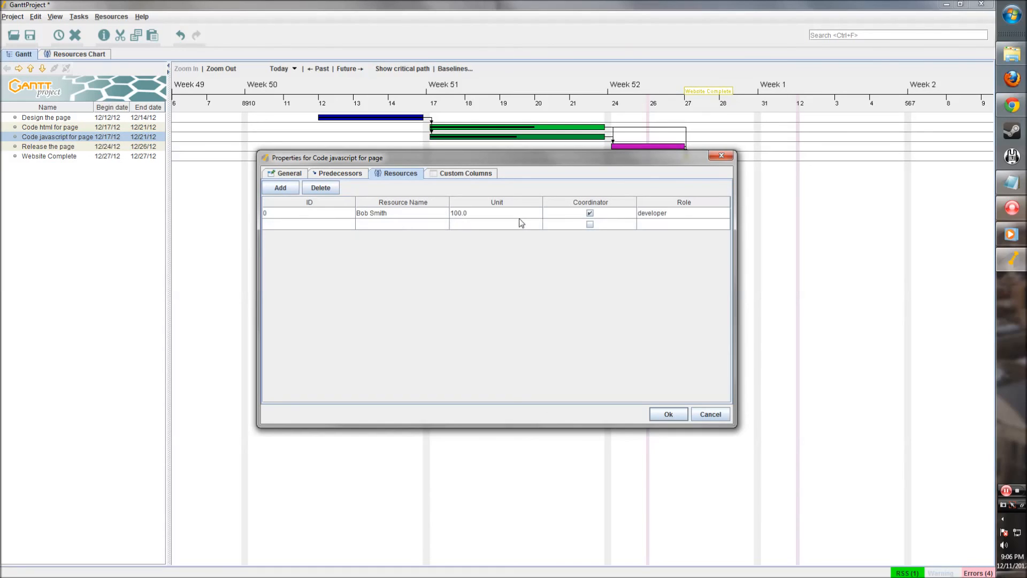
{"action": "left_click", "coordinate": [517, 214]}
{"action": "type", "text": "50"}
{"action": "key", "text": "Return"}
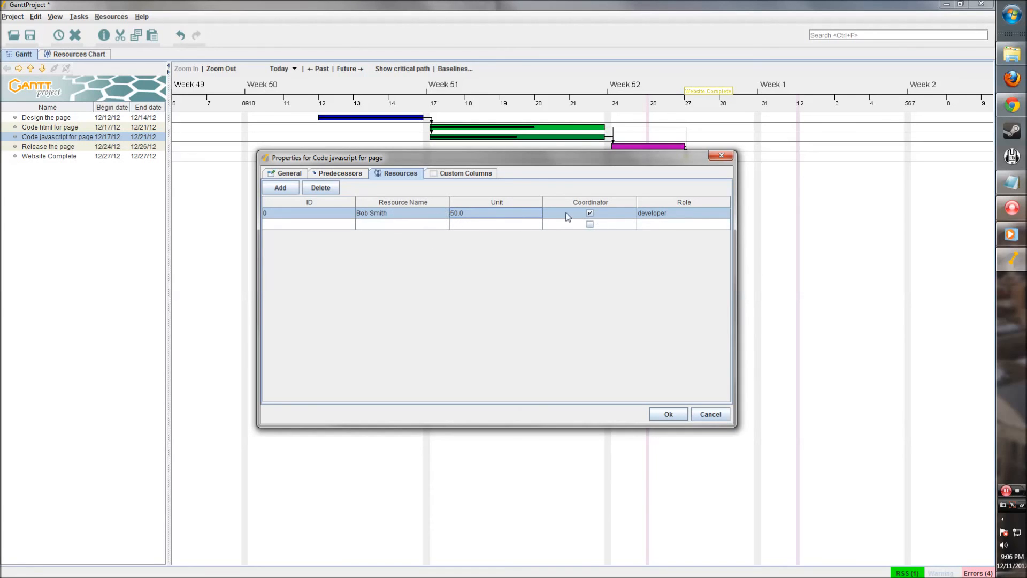
{"action": "left_click", "coordinate": [668, 412]}
Step: Assign the project manager as a resource to the Release the page task with the default unit of 100.0
{"action": "left_click", "coordinate": [633, 147]}
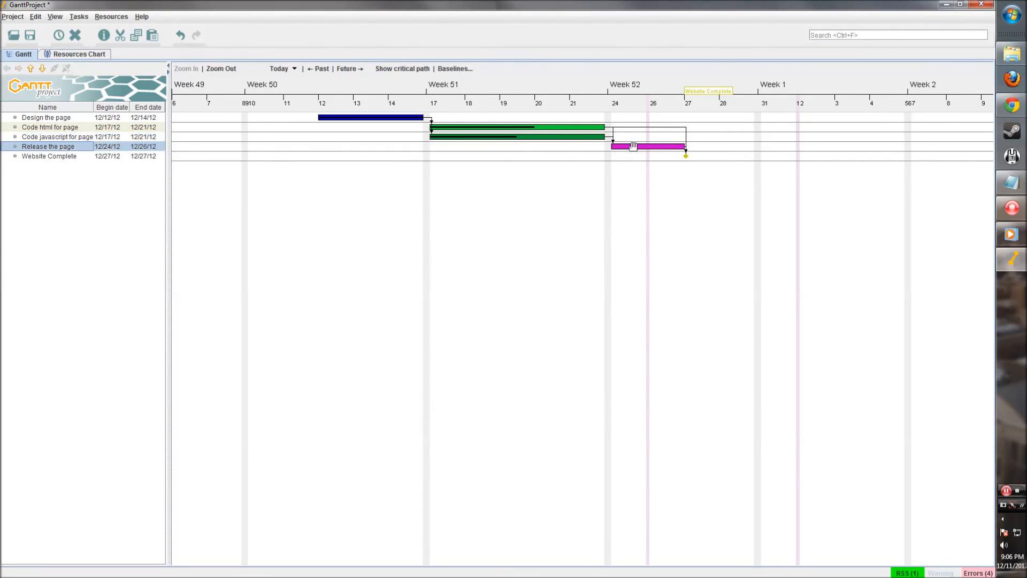
{"action": "double_click", "coordinate": [633, 147]}
{"action": "left_click", "coordinate": [395, 173]}
{"action": "left_click", "coordinate": [280, 187]}
{"action": "left_click", "coordinate": [420, 213]}
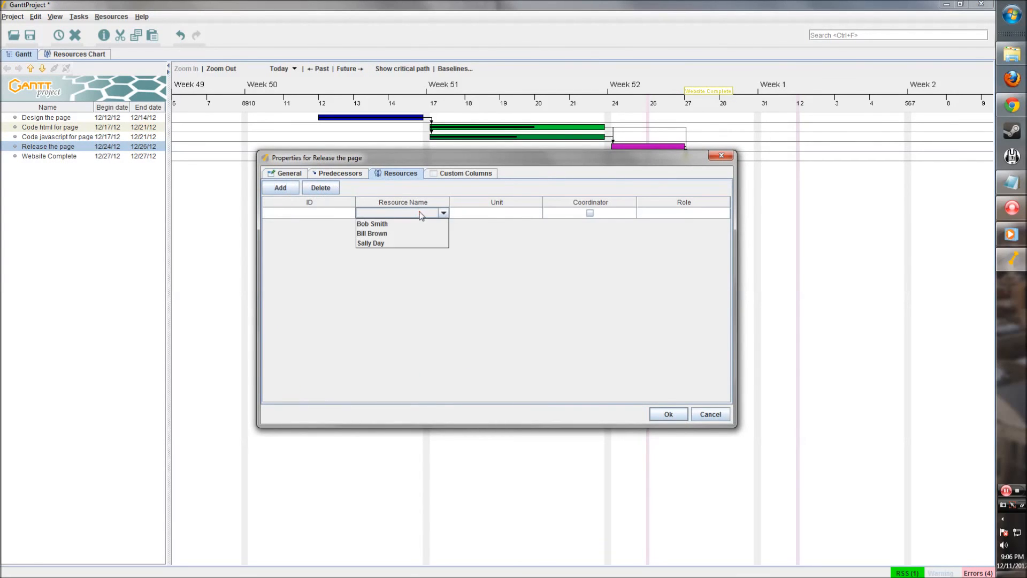
{"action": "left_click", "coordinate": [394, 234]}
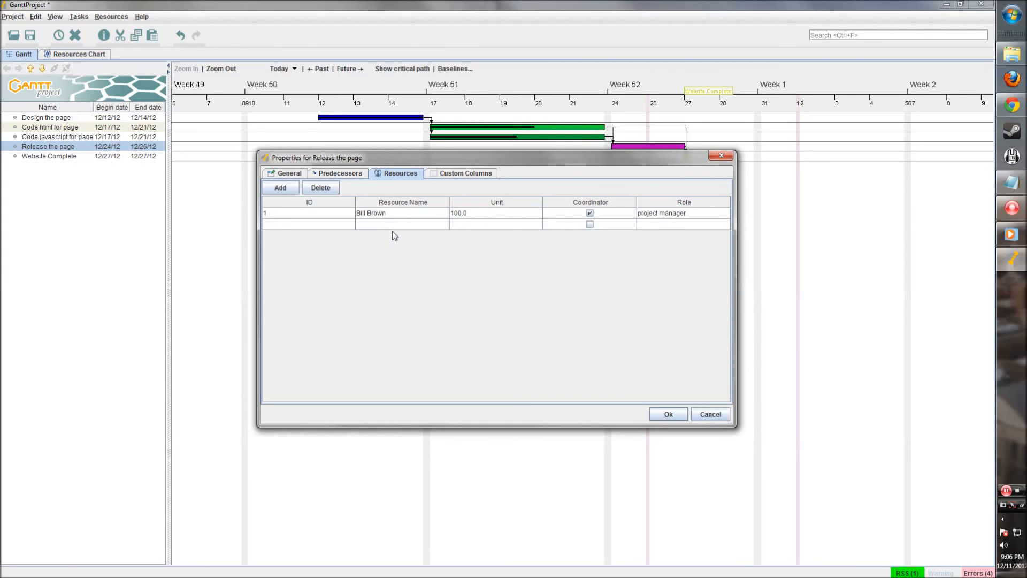
{"action": "left_click", "coordinate": [662, 413]}
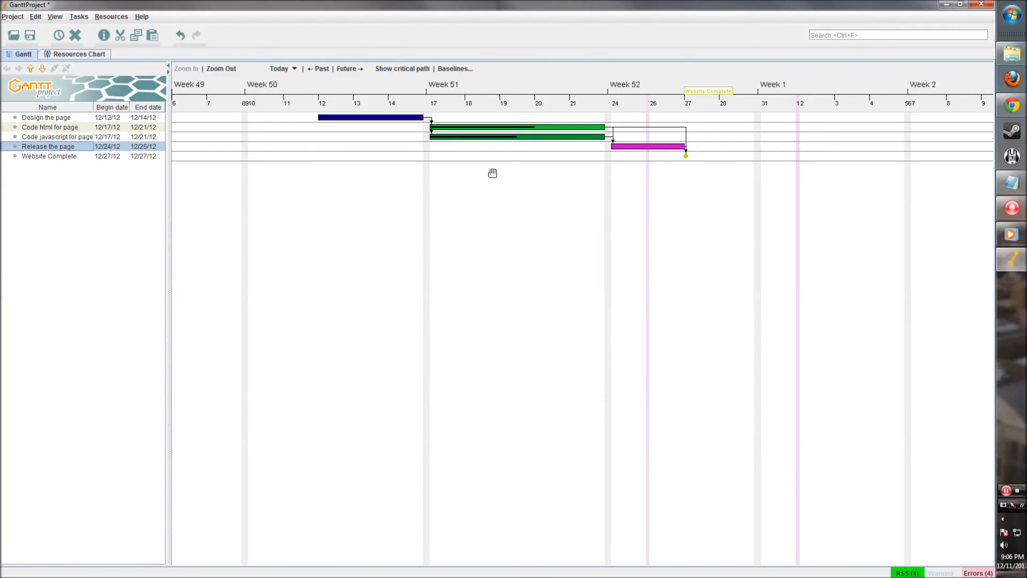
Step: Widen the task list slightly and examine each person's assignments over time in the resources chart
{"action": "left_click_drag", "start_coordinate": [167, 178], "coordinate": [183, 177]}
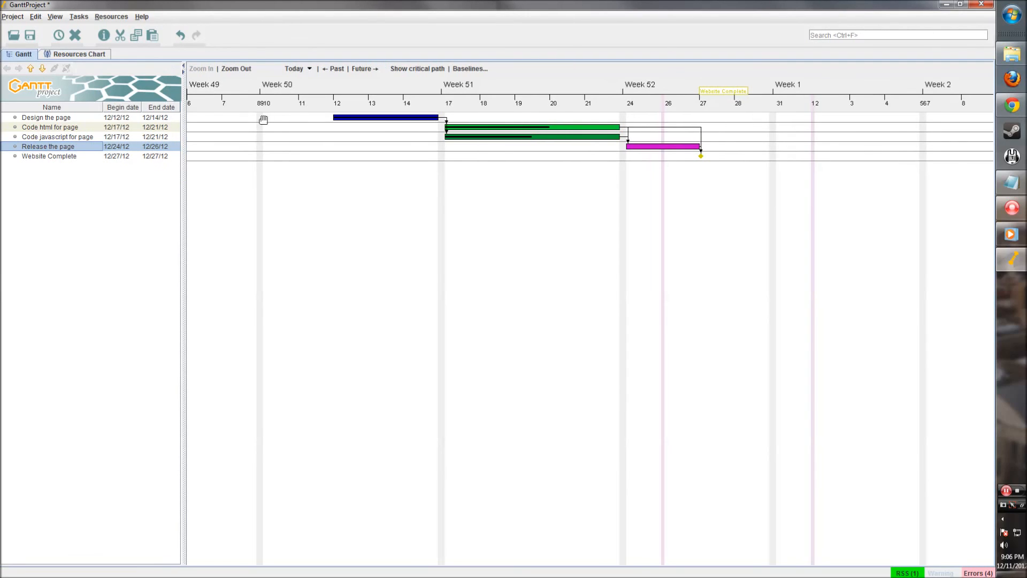
{"action": "left_click", "coordinate": [81, 55]}
{"action": "left_click_drag", "start_coordinate": [318, 203], "coordinate": [530, 220]}
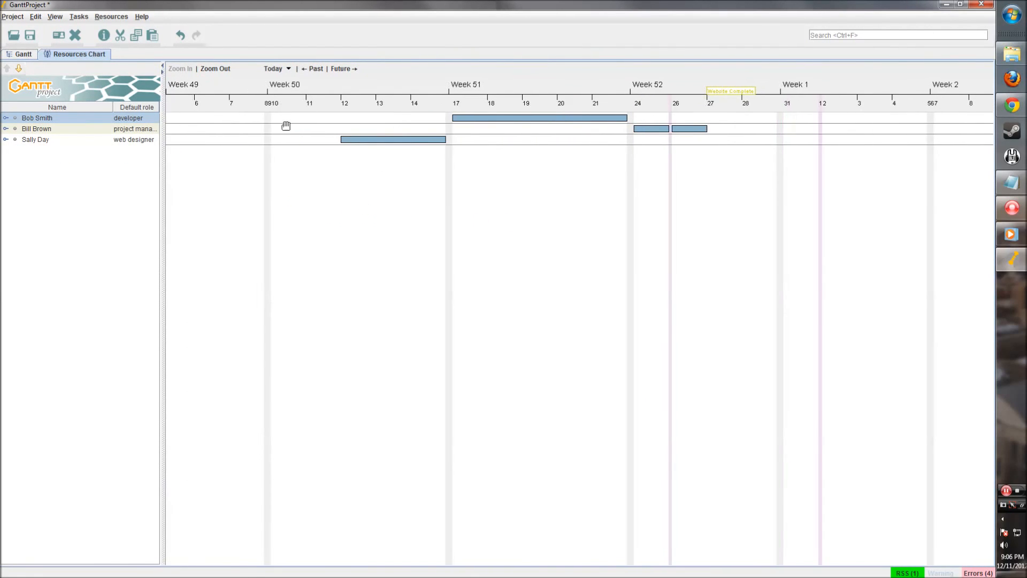
{"action": "left_click_drag", "start_coordinate": [646, 168], "coordinate": [652, 166]}
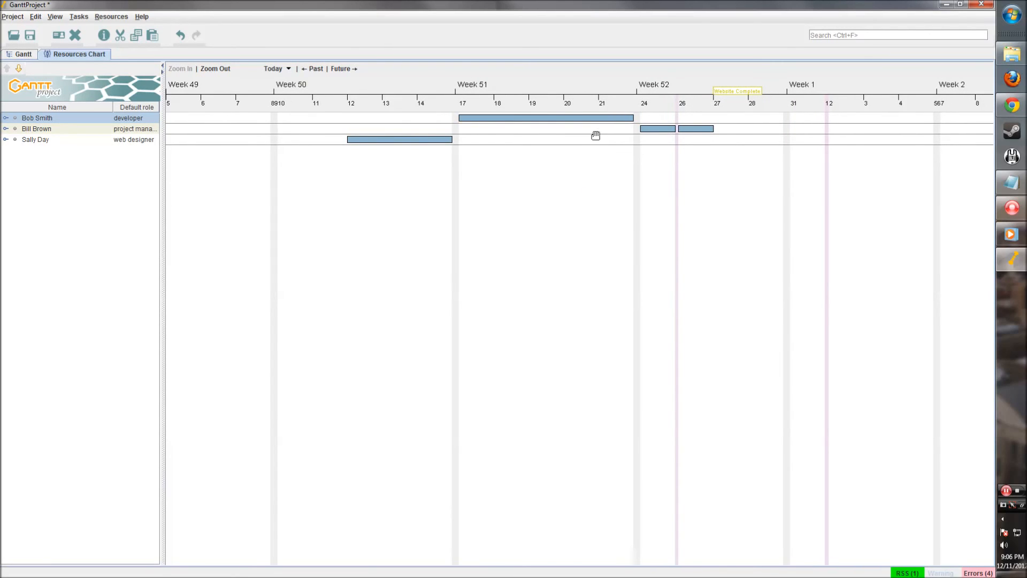
{"action": "left_click_drag", "start_coordinate": [345, 203], "coordinate": [345, 200]}
Step: View the resource color settings in the resources chart's options and close them without changing a color
{"action": "right_click", "coordinate": [477, 119]}
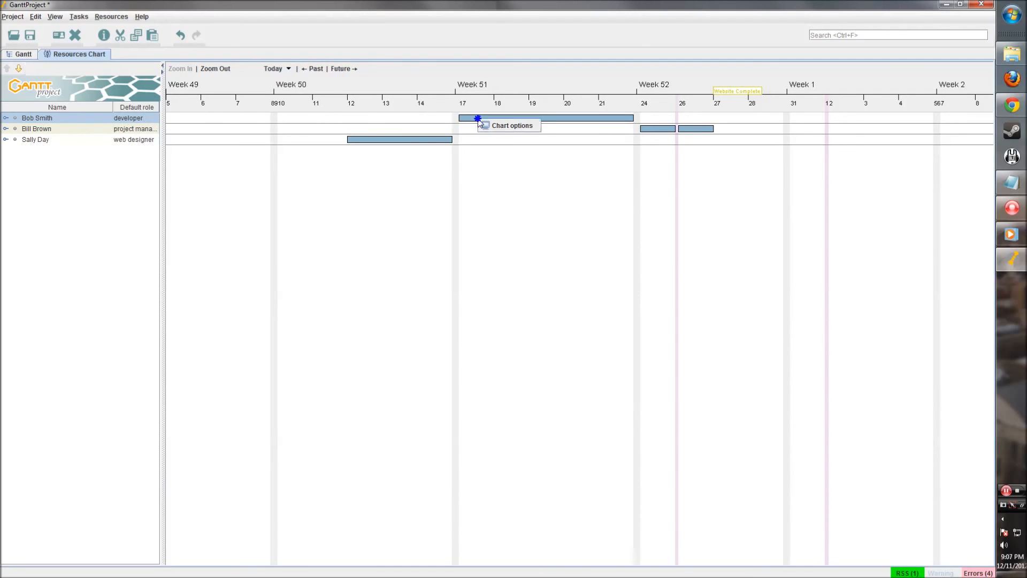
{"action": "left_click", "coordinate": [481, 124]}
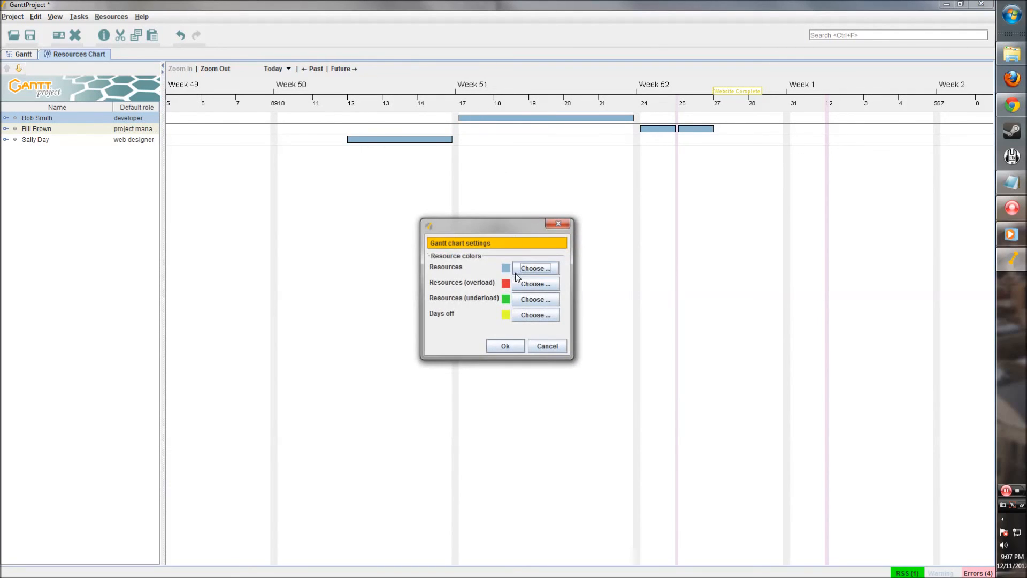
{"action": "left_click_drag", "start_coordinate": [482, 226], "coordinate": [468, 202]}
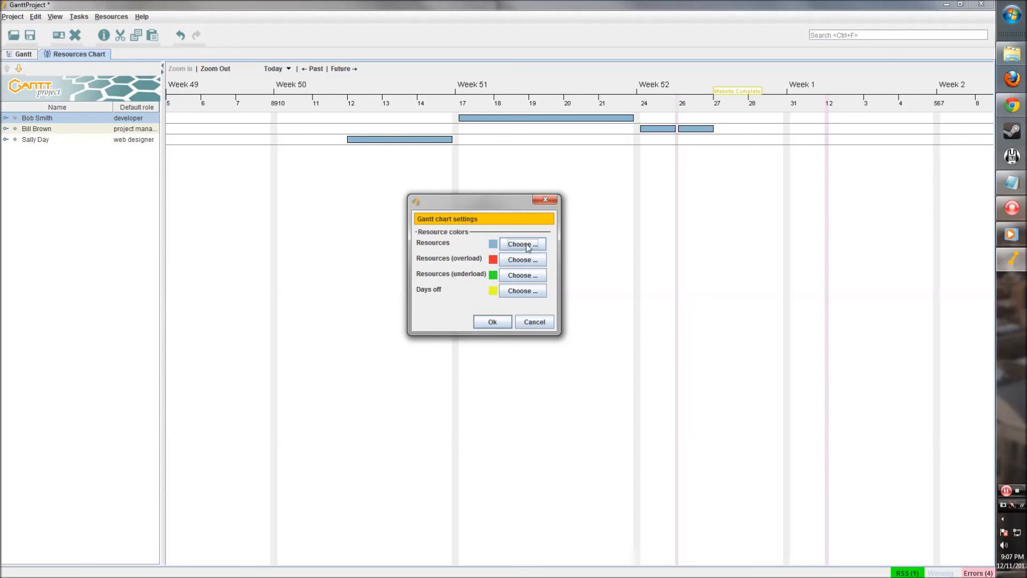
{"action": "left_click", "coordinate": [499, 326]}
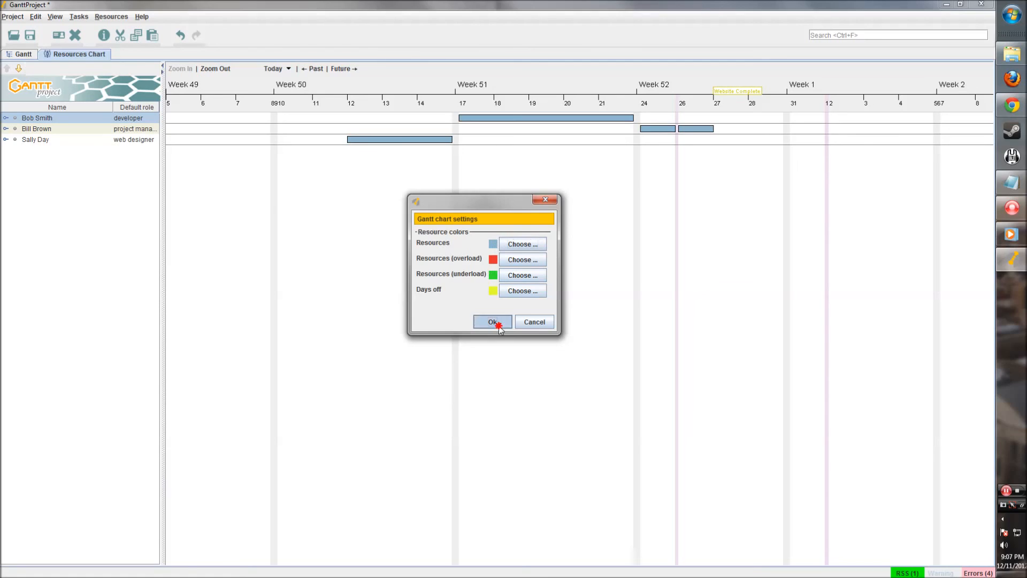
{"action": "left_click", "coordinate": [54, 132]}
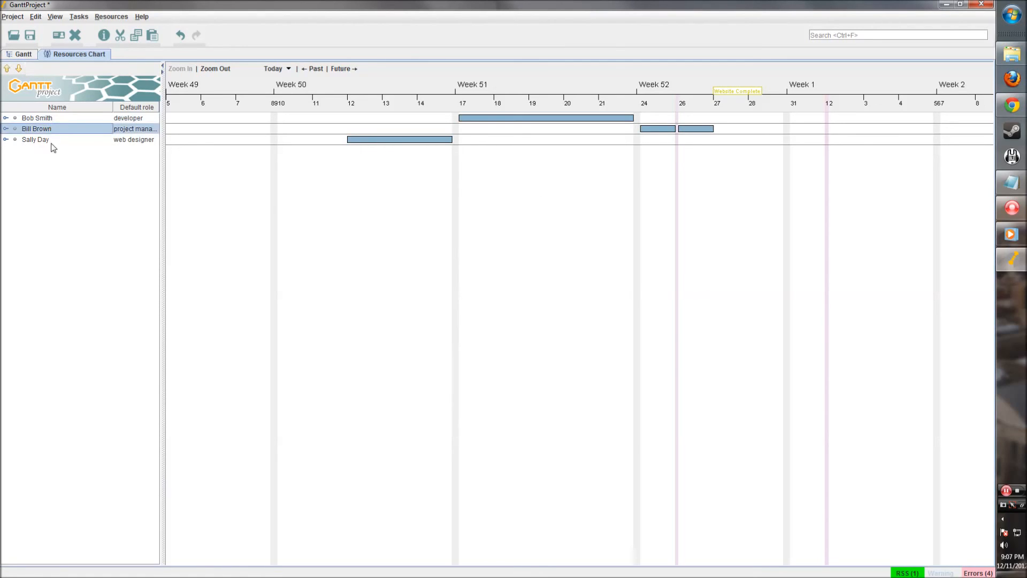
{"action": "left_click", "coordinate": [51, 142]}
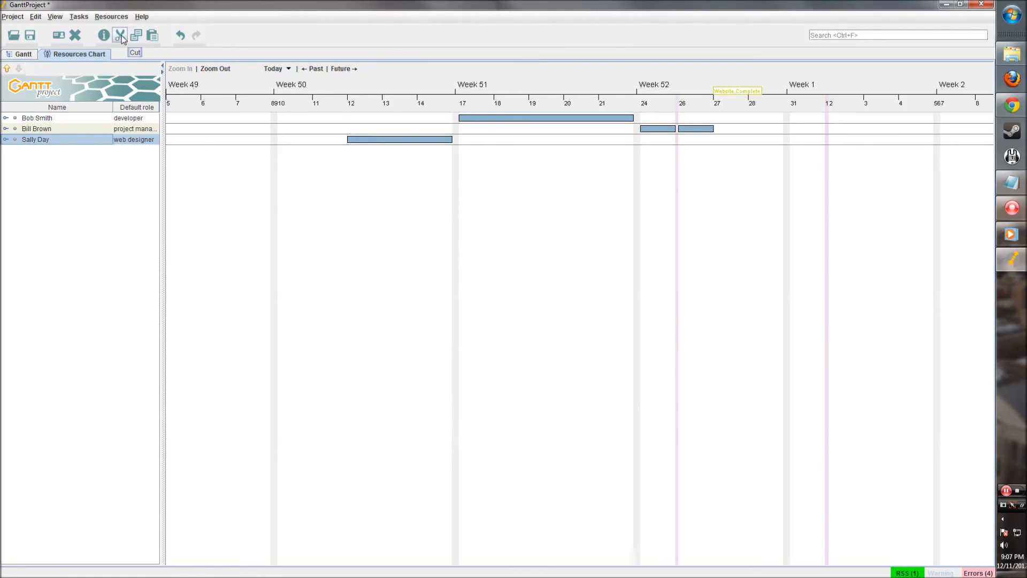
Step: Return to the Gantt chart and save the project as tutorial_project in the tutorial folder on drive D, using the GanttProject files (.gan, .xml) type
{"action": "left_click", "coordinate": [25, 54]}
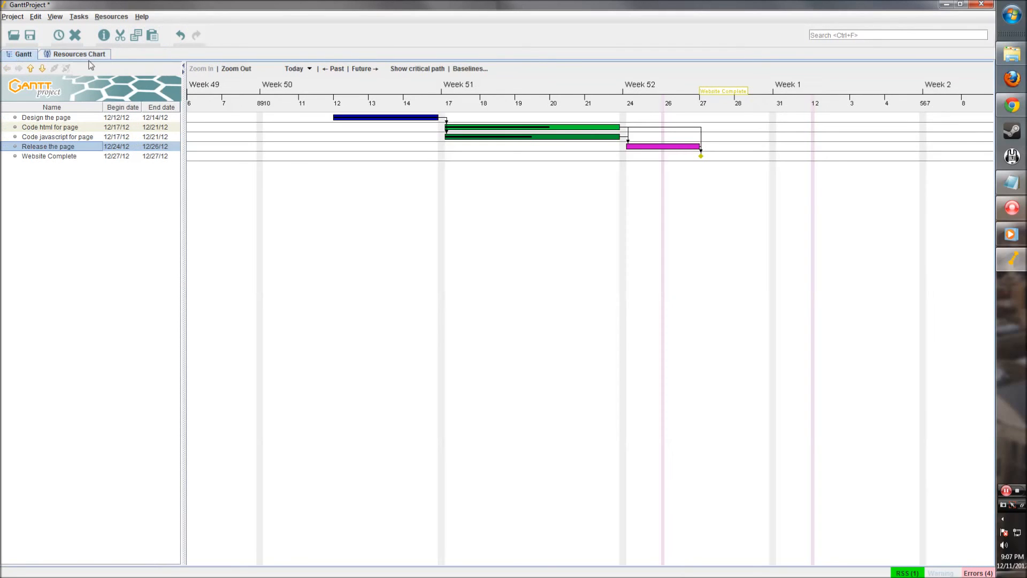
{"action": "left_click_drag", "start_coordinate": [729, 275], "coordinate": [633, 273]}
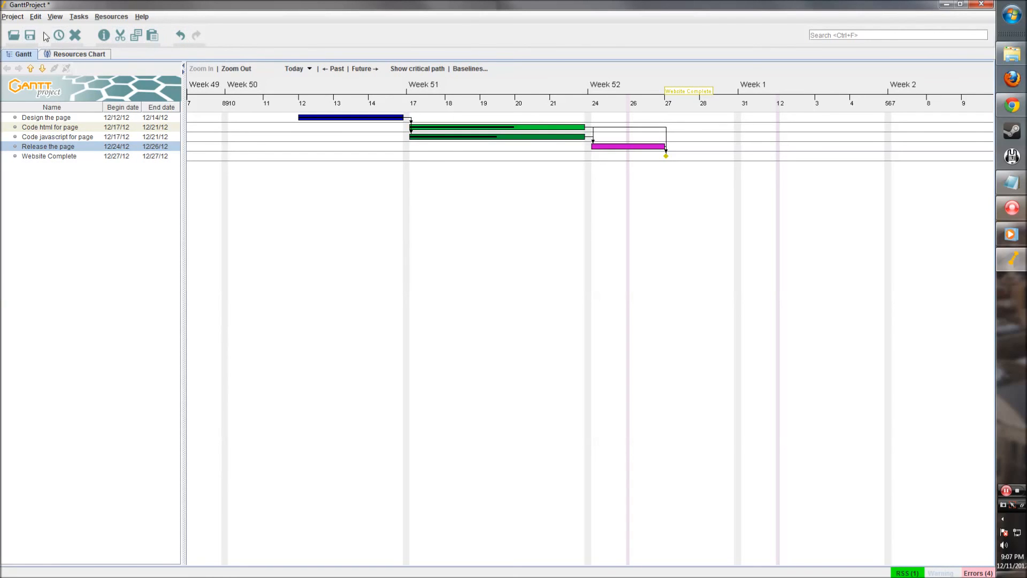
{"action": "left_click", "coordinate": [12, 17]}
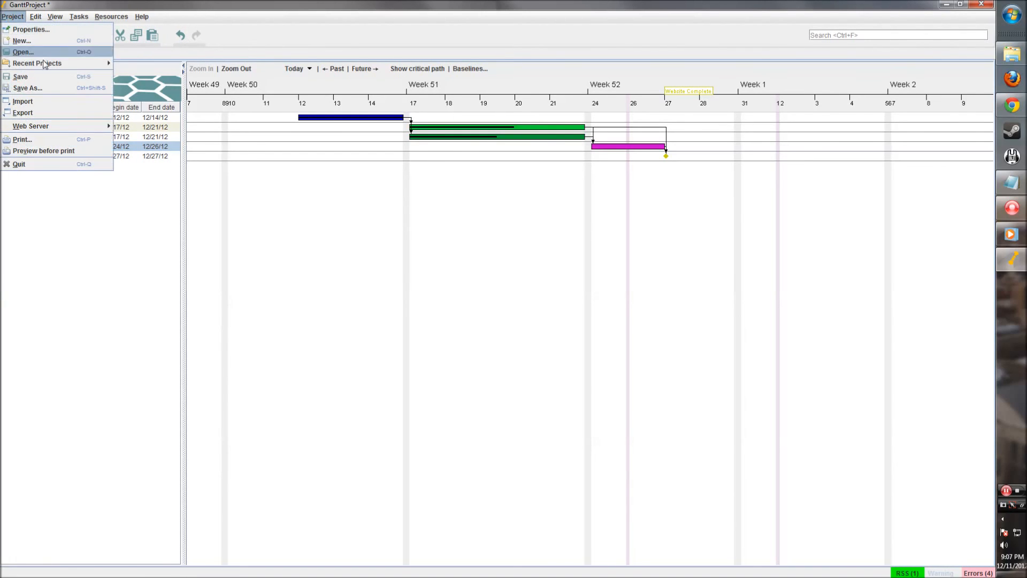
{"action": "left_click", "coordinate": [37, 88]}
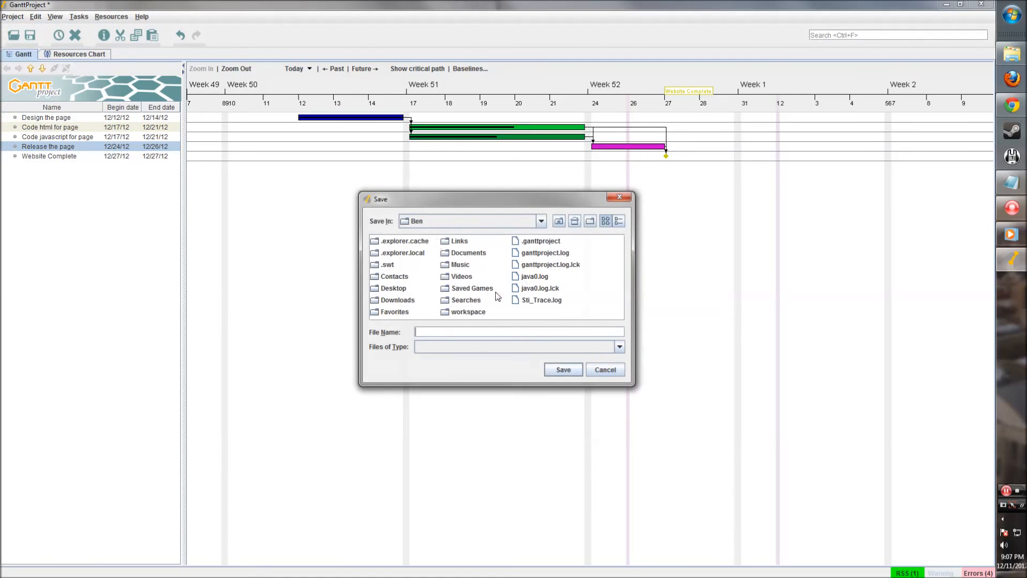
{"action": "left_click", "coordinate": [521, 222]}
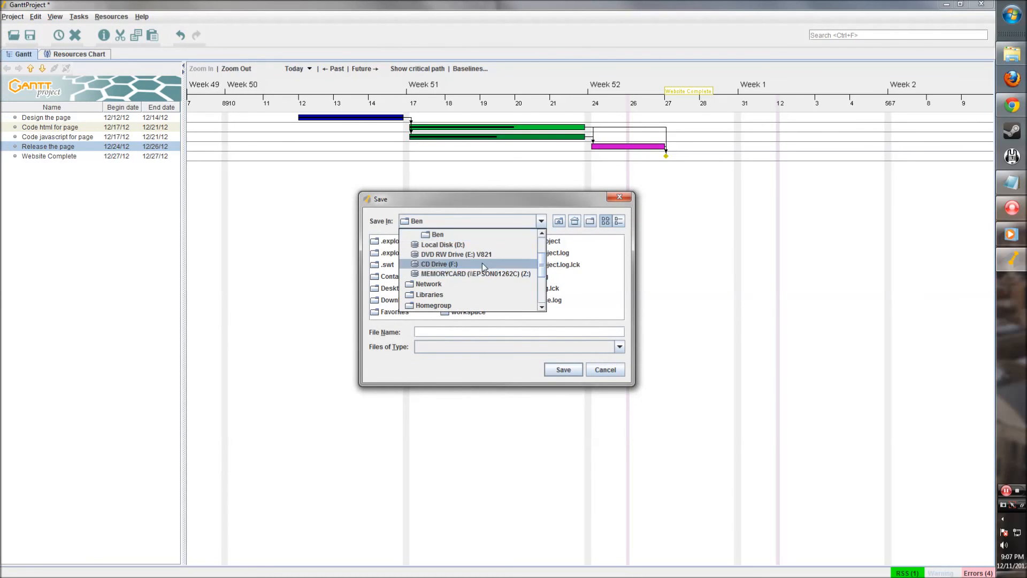
{"action": "left_click", "coordinate": [511, 247]}
{"action": "double_click", "coordinate": [471, 295]}
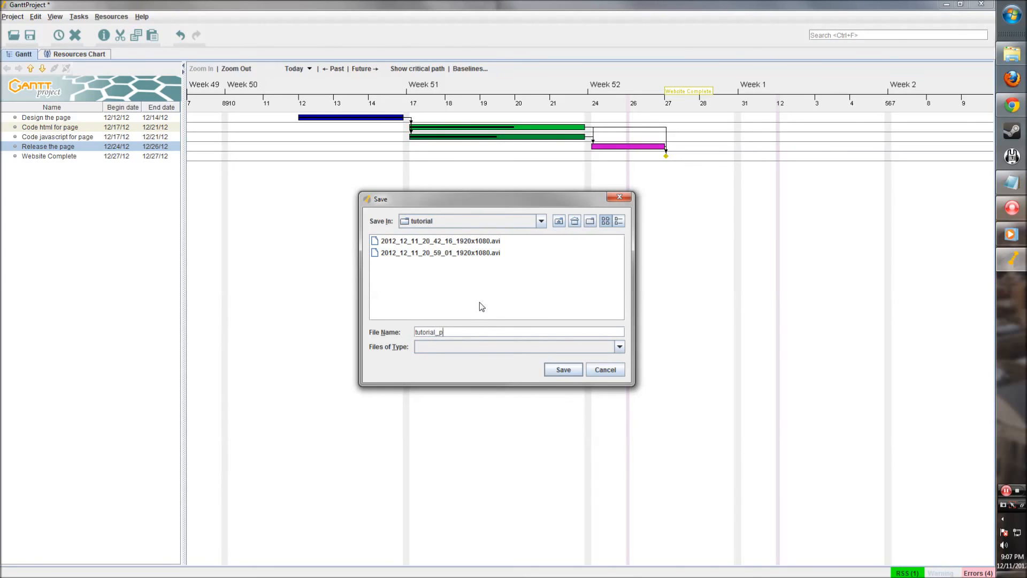
{"action": "left_click", "coordinate": [583, 347]}
{"action": "left_click", "coordinate": [521, 358]}
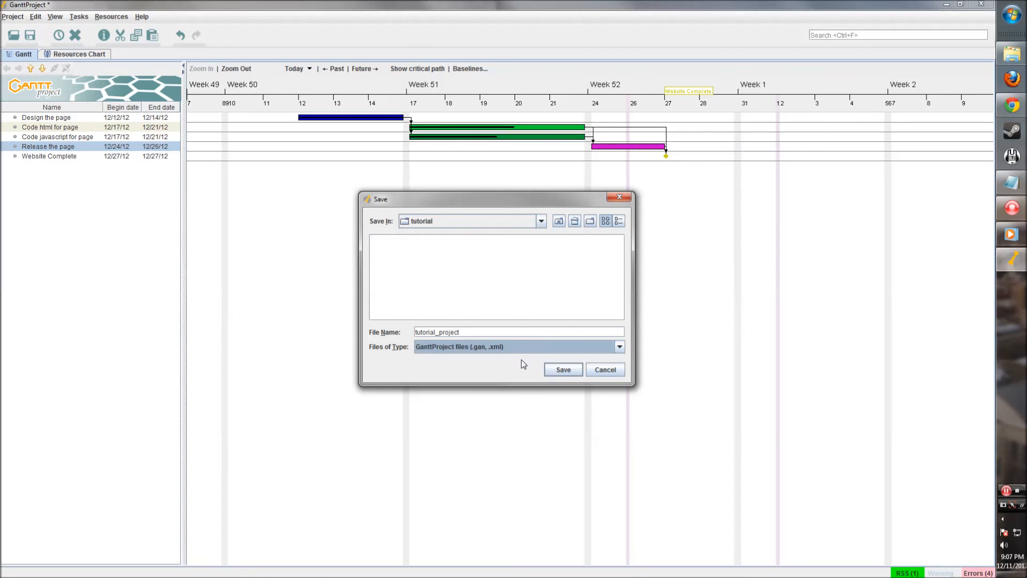
{"action": "left_click", "coordinate": [557, 371]}
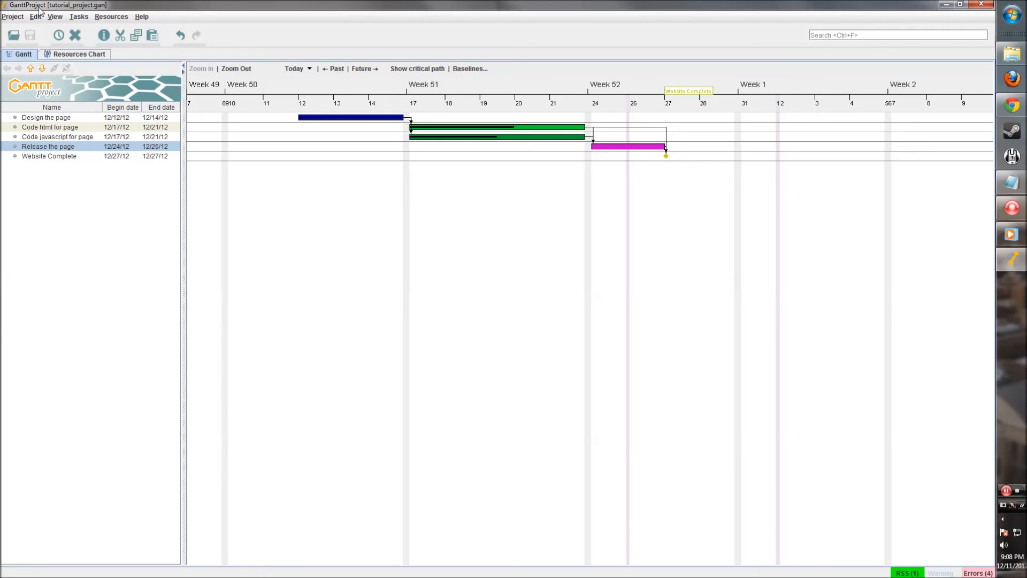
Step: Open the export wizard and look through the raster image, Comma-Separated-Values, HTML report and PDF report exporters
{"action": "left_click", "coordinate": [5, 16]}
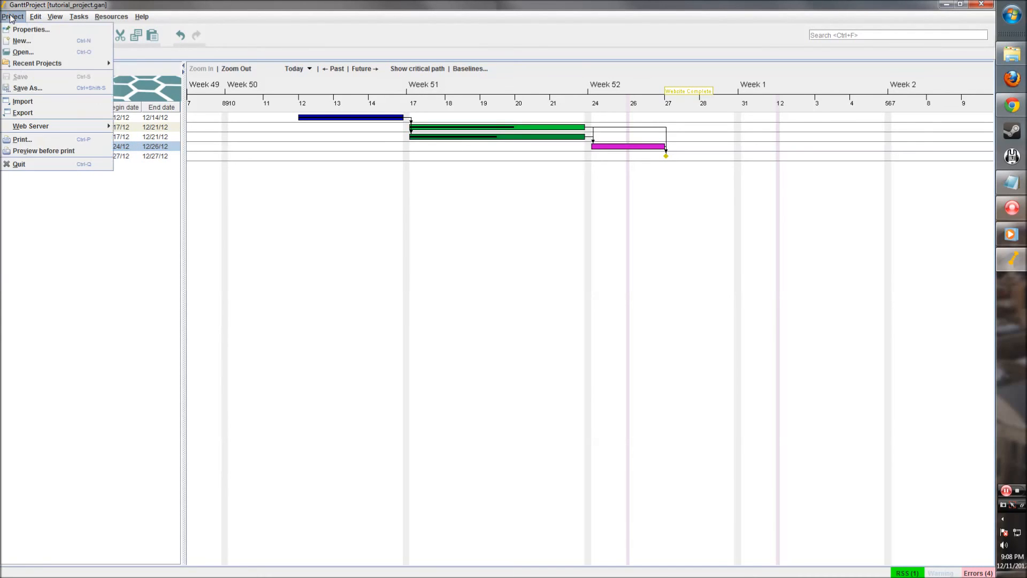
{"action": "left_click", "coordinate": [22, 113]}
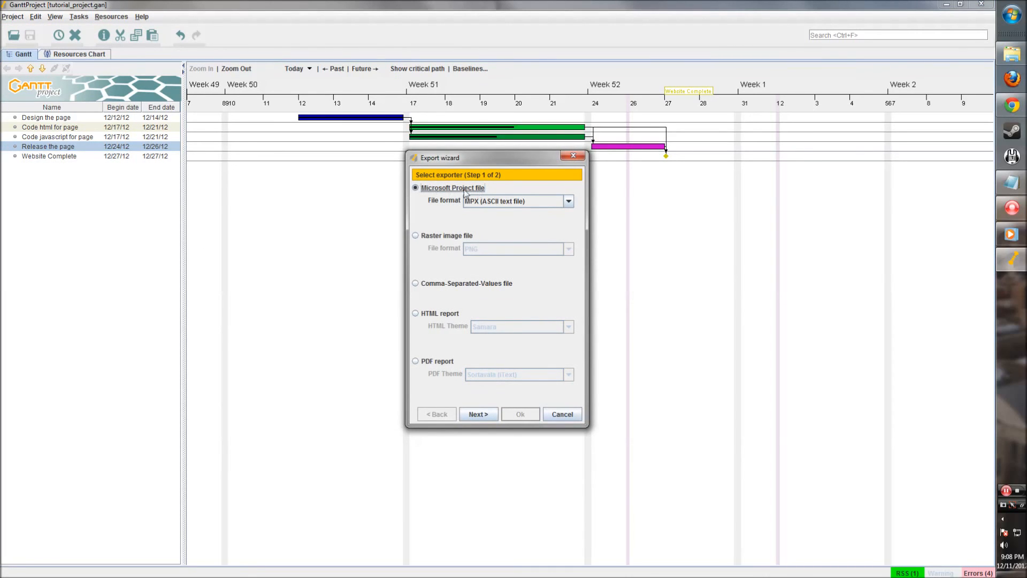
{"action": "left_click", "coordinate": [415, 236]}
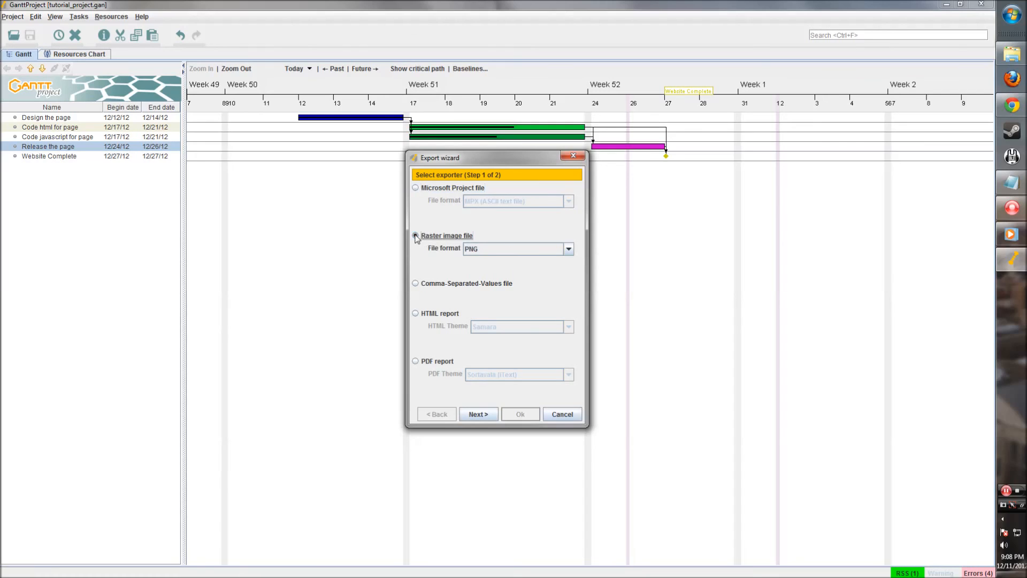
{"action": "left_click", "coordinate": [539, 251]}
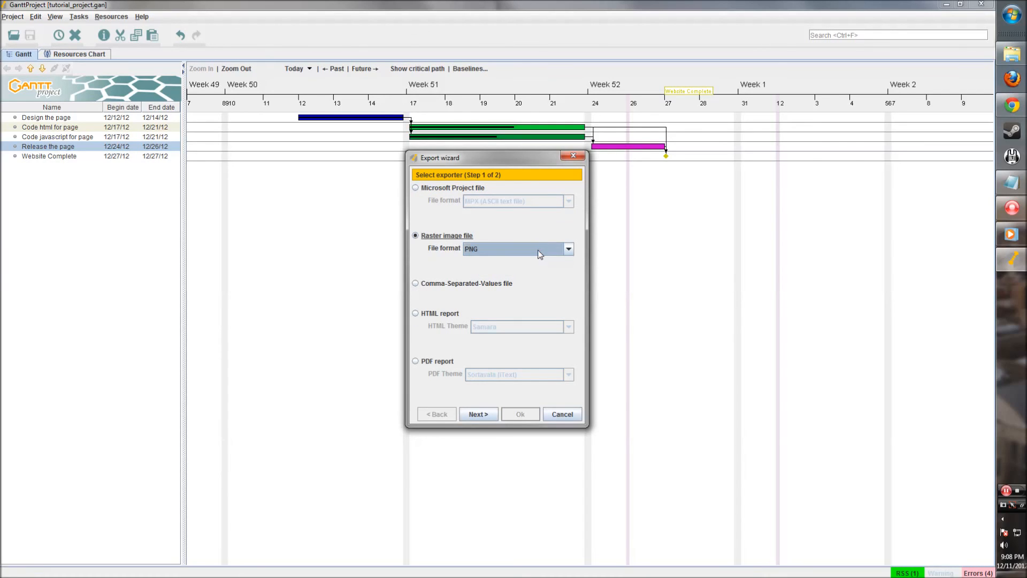
{"action": "left_click", "coordinate": [416, 283]}
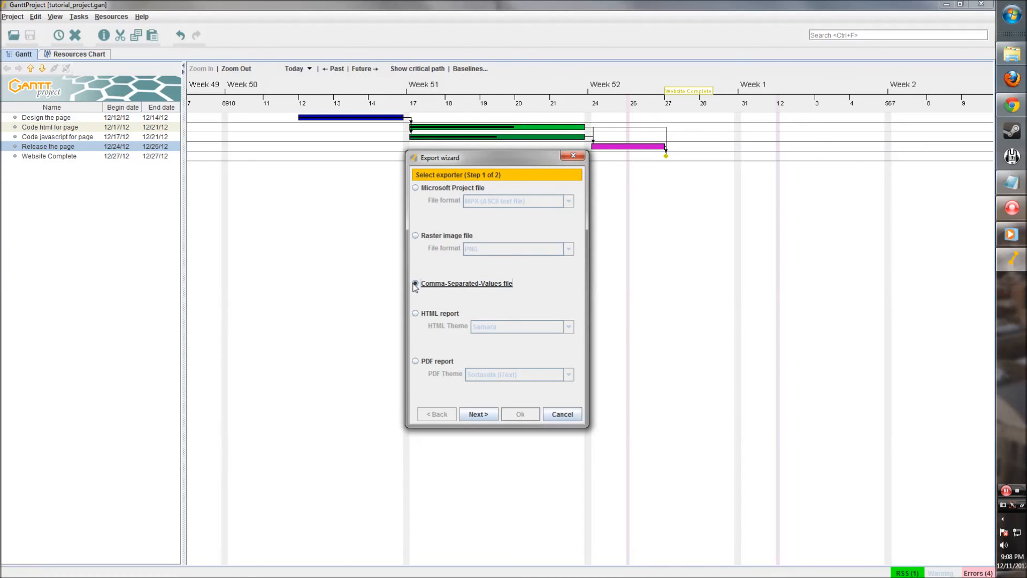
{"action": "left_click", "coordinate": [416, 314]}
{"action": "left_click", "coordinate": [514, 331]}
{"action": "left_click", "coordinate": [452, 316]}
{"action": "left_click", "coordinate": [416, 362]}
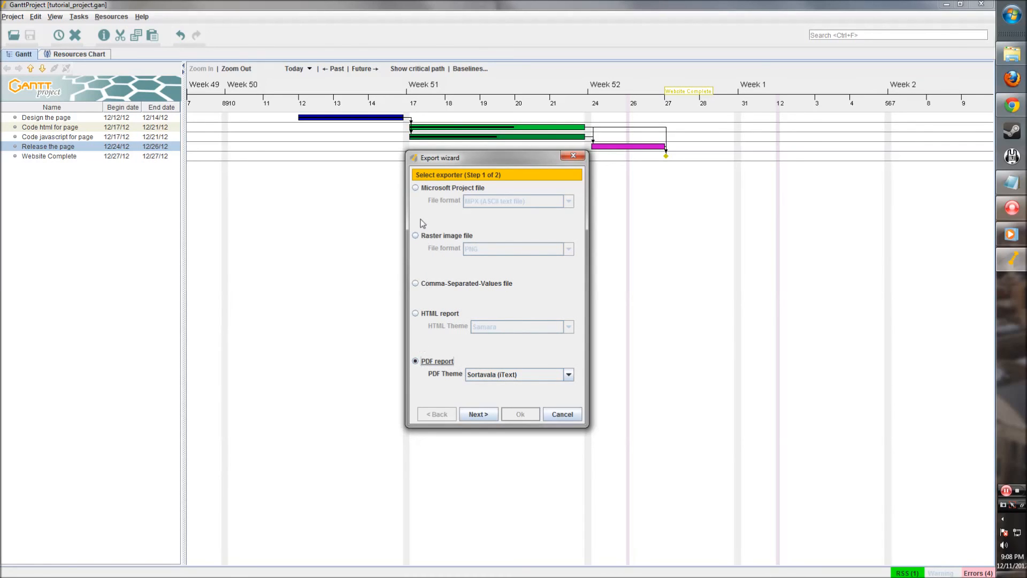
Step: Export the project as a Microsoft Project file in MPX (ASCII text file) format to tutorial_project.mpx in D:\tutorial, with English and no FTP publishing
{"action": "left_click", "coordinate": [418, 189]}
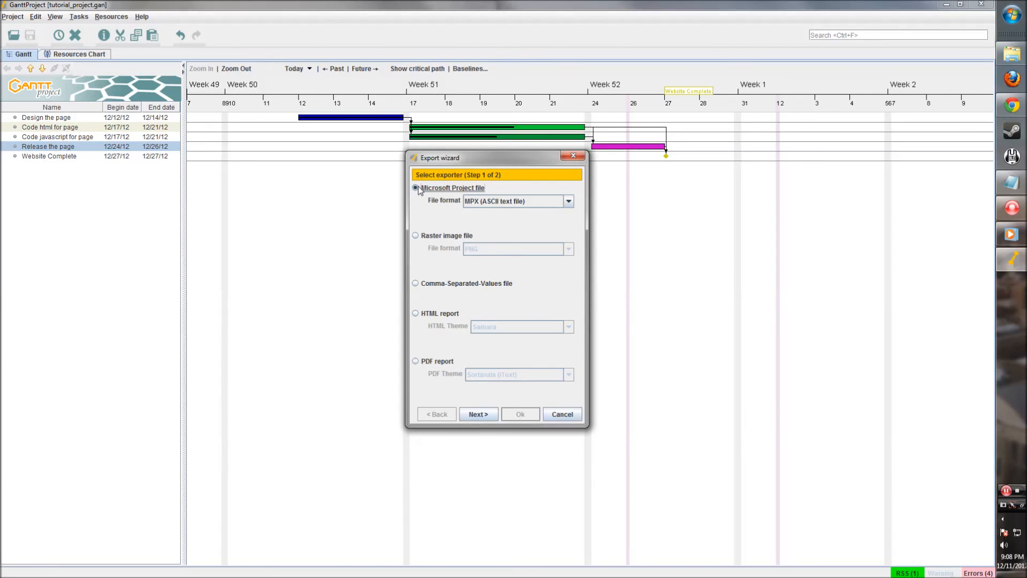
{"action": "left_click", "coordinate": [539, 201]}
{"action": "left_click", "coordinate": [538, 201]}
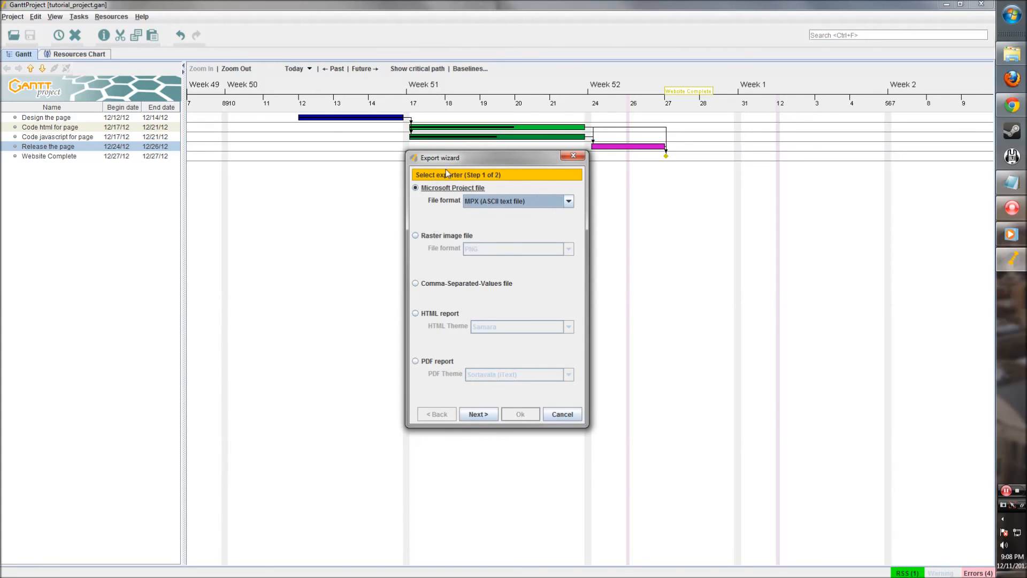
{"action": "left_click", "coordinate": [482, 415]}
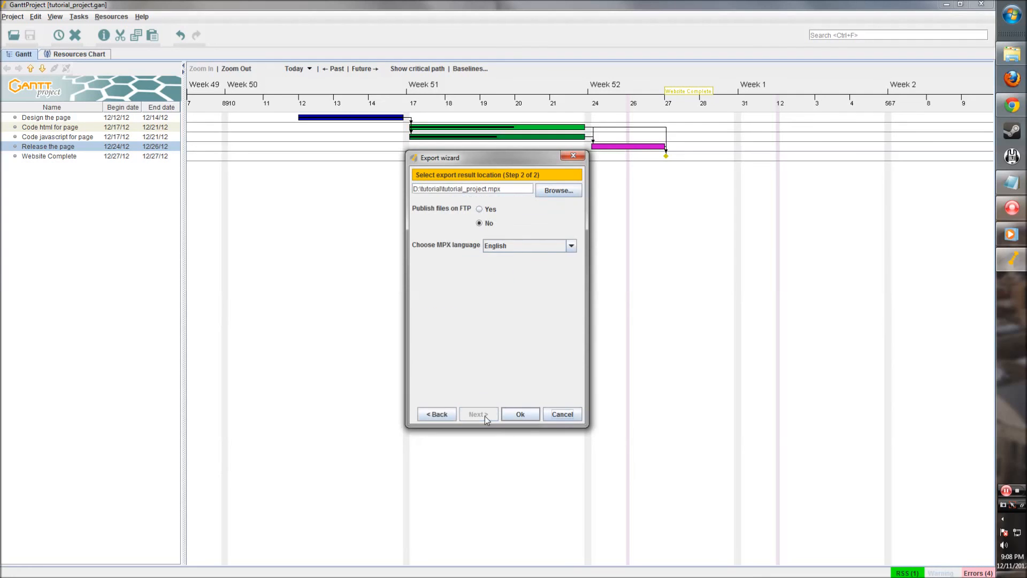
{"action": "left_click", "coordinate": [508, 414]}
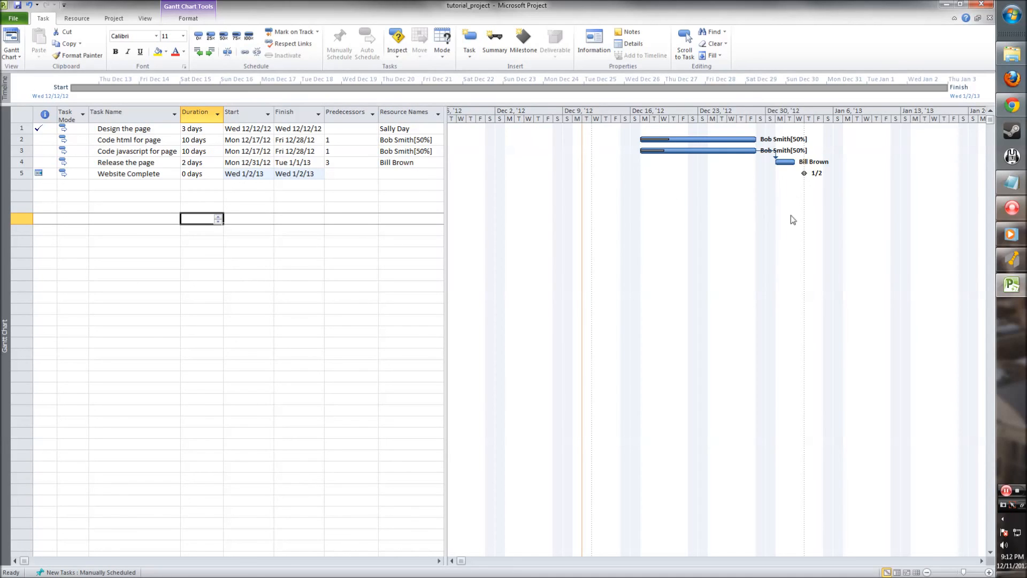
Step: Switch from Microsoft Project back to GanttProject, and from there to Chrome to open the ganttproject.biz website
{"action": "left_click", "coordinate": [1011, 260]}
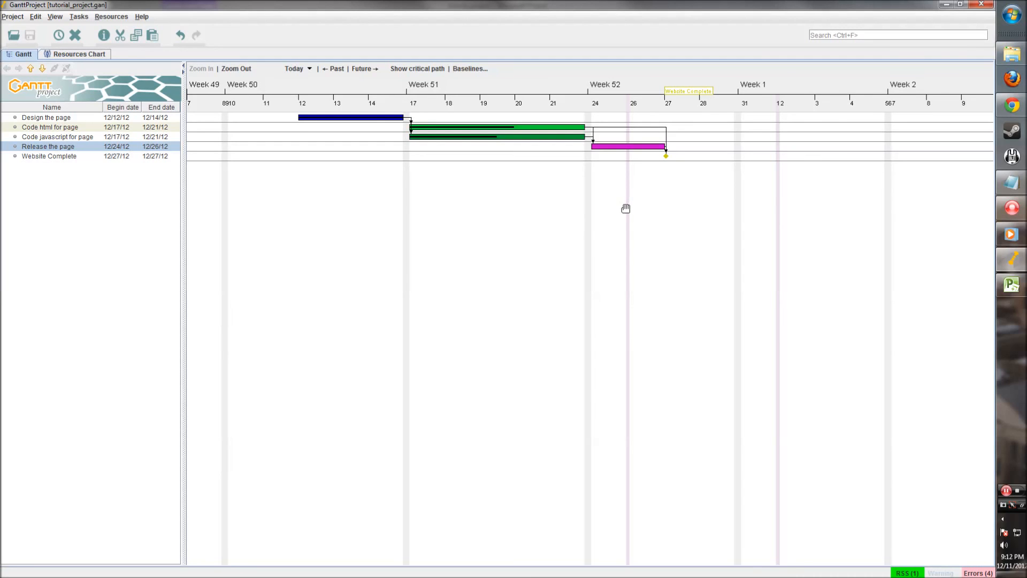
{"action": "left_click", "coordinate": [1012, 105]}
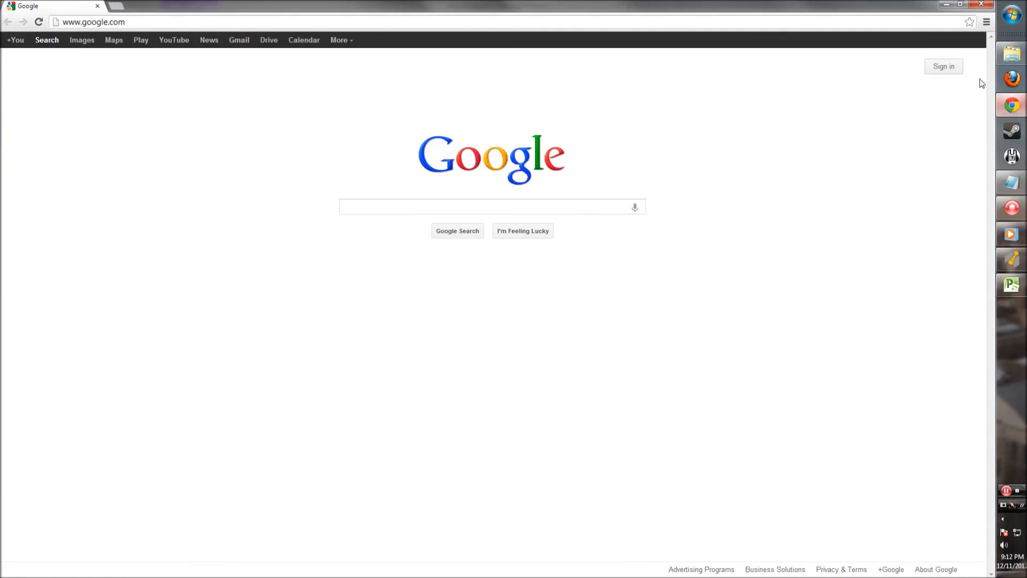
{"action": "left_click", "coordinate": [293, 17]}
{"action": "type", "text": "gann"}
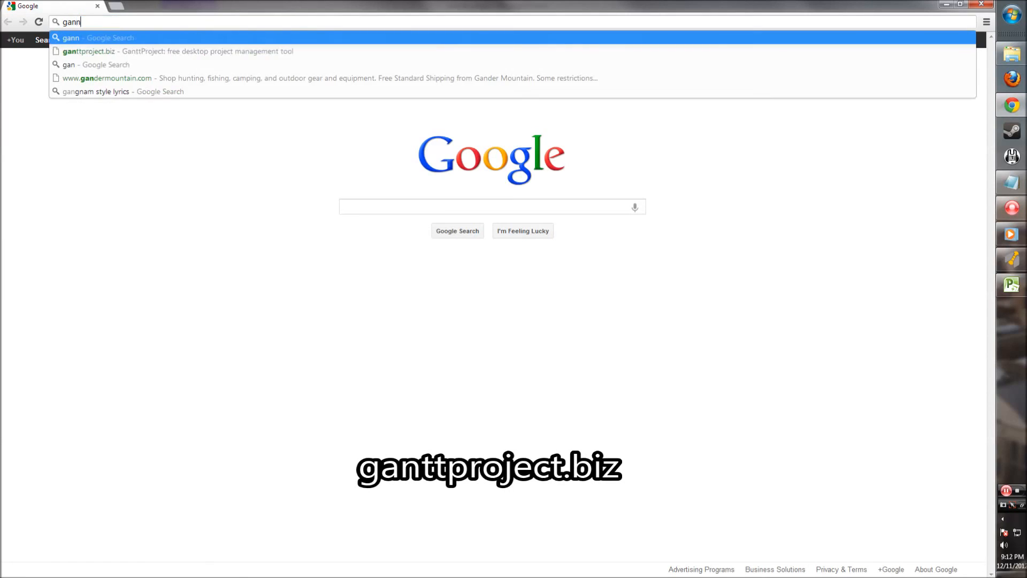
{"action": "key", "text": "BackSpace"}
{"action": "type", "text": "ttpro"}
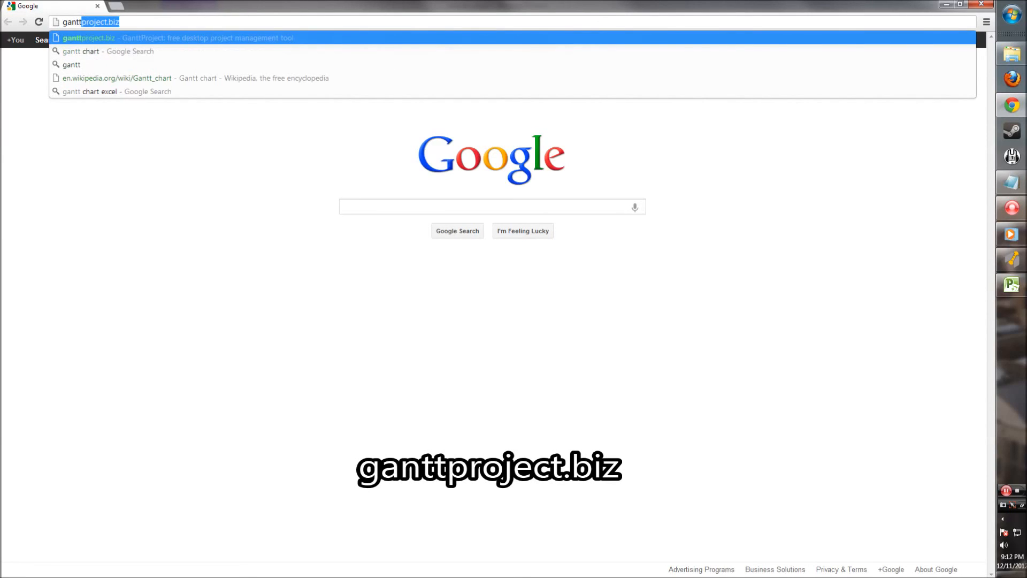
{"action": "type", "text": "ject.bi"}
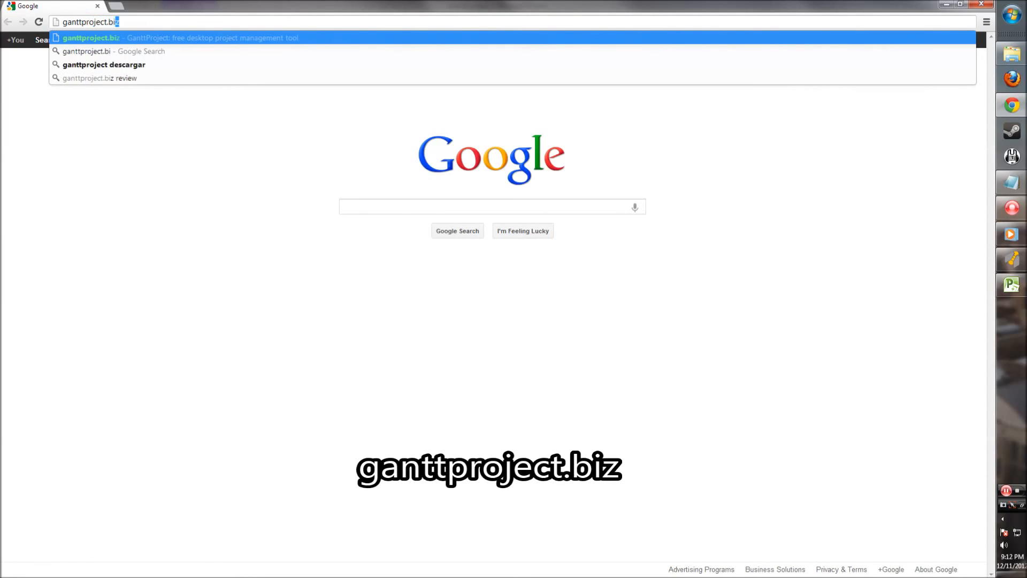
{"action": "key", "text": "Return"}
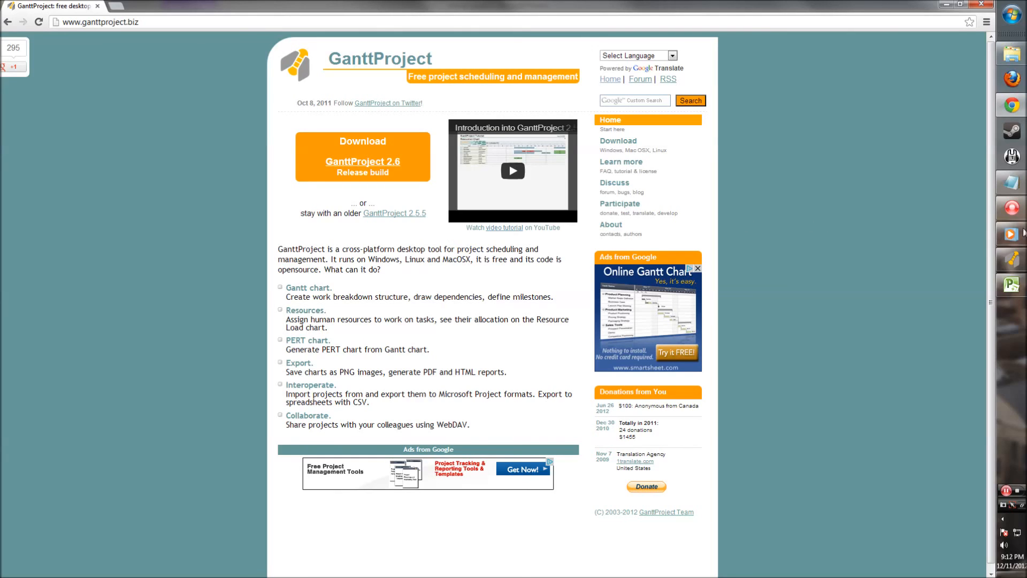
{"action": "left_click", "coordinate": [1011, 207]}
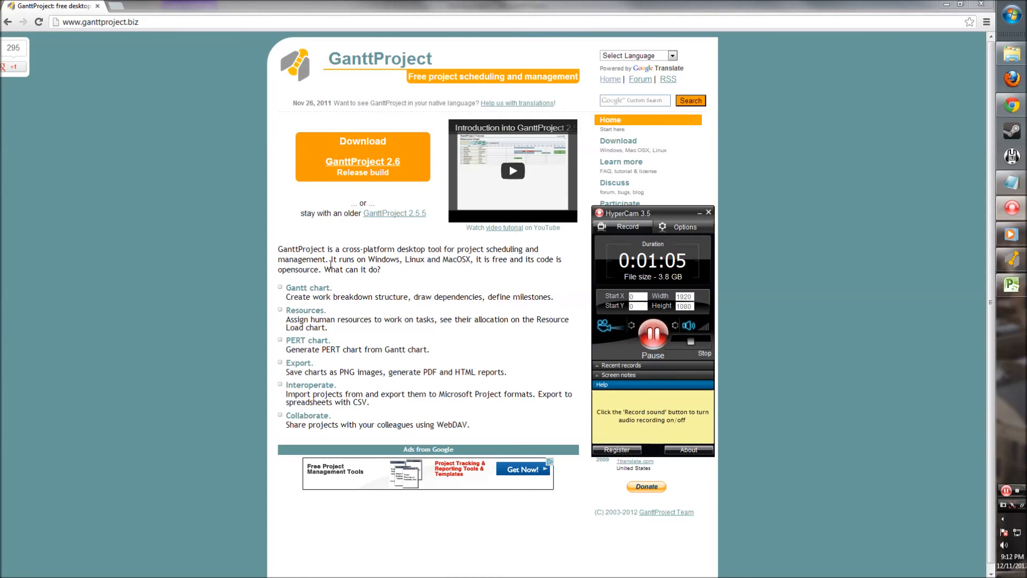